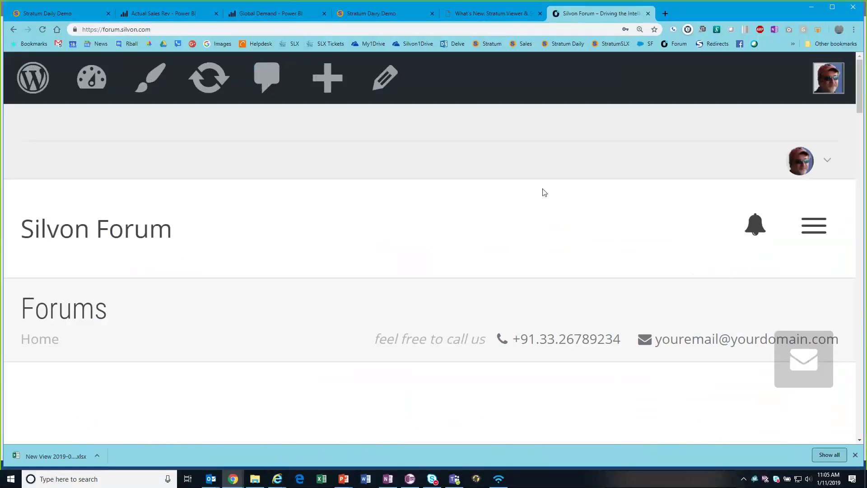
- Search the Silvon Forum for "excel"
{"action": "key", "text": "ctrl+plus"}
{"action": "left_click", "coordinate": [636, 48]}
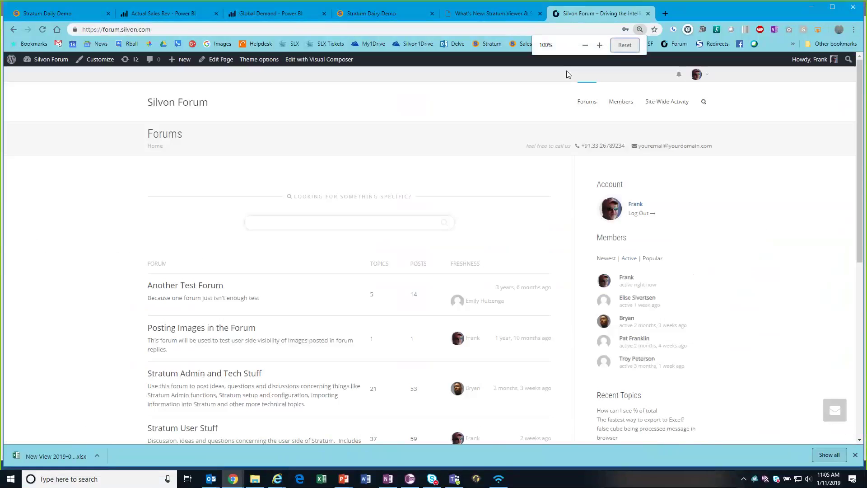
{"action": "left_click", "coordinate": [321, 223]}
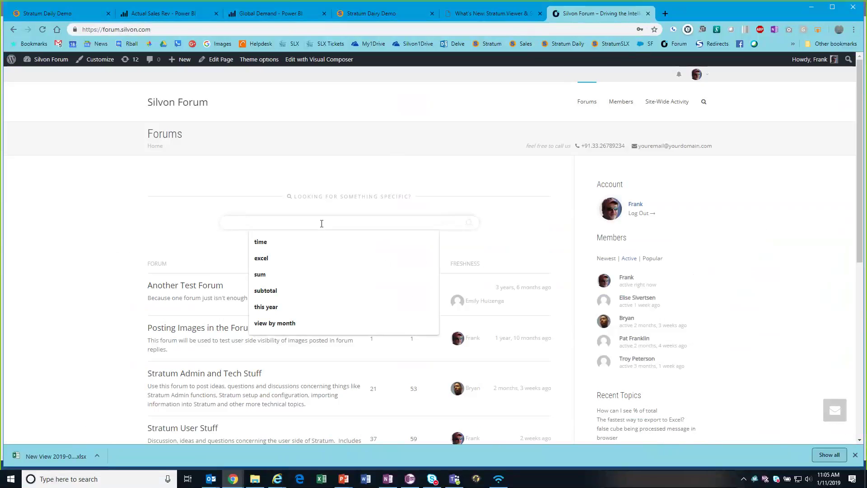
{"action": "type", "text": "excel"}
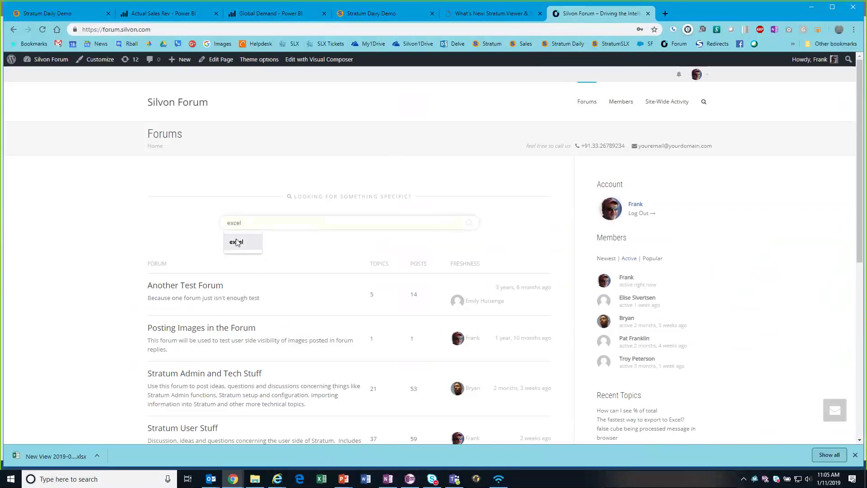
{"action": "left_click", "coordinate": [234, 243]}
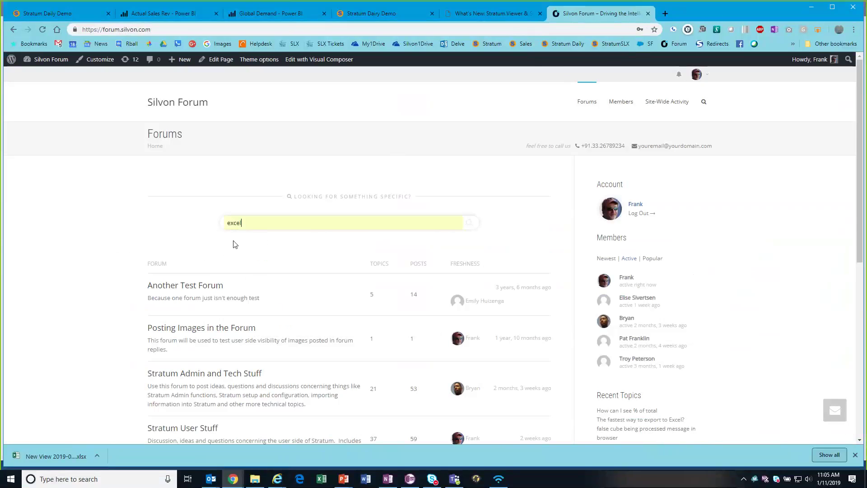
{"action": "key", "text": "Return"}
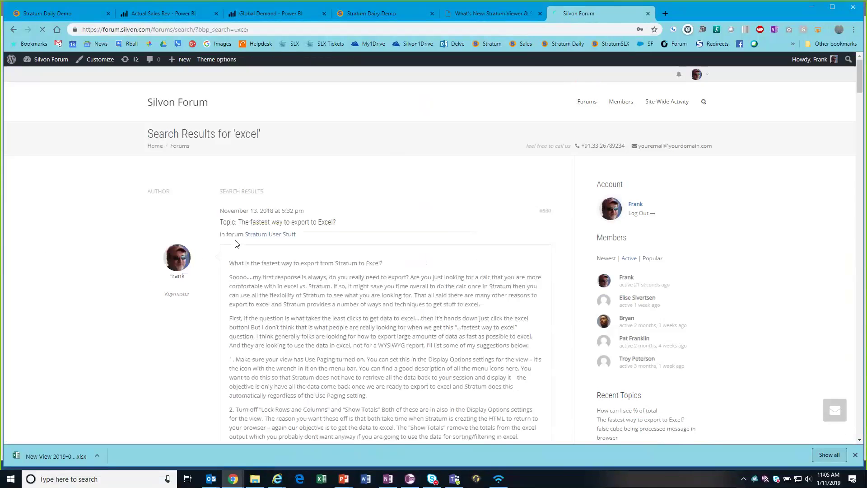
- Read through the suggestions in the forum topic "The fastest way to export to Excel?"
{"action": "scroll", "coordinate": [235, 244], "scroll_direction": "down", "scroll_amount": 5}
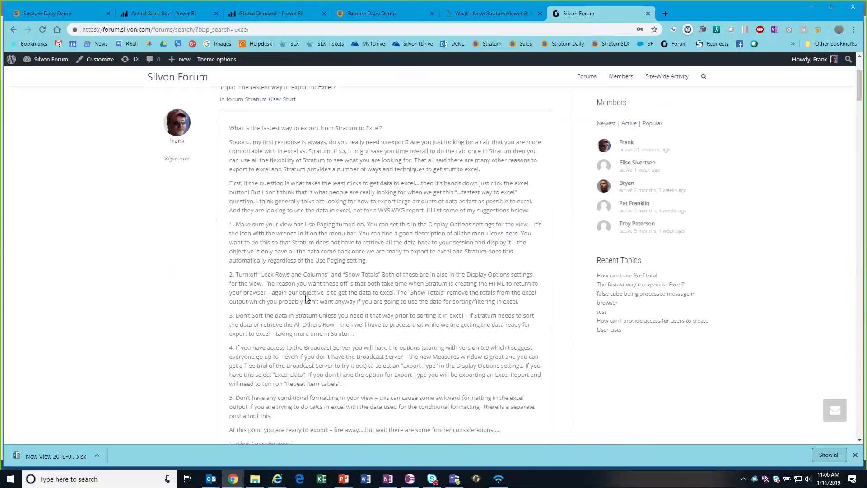
{"action": "scroll", "coordinate": [306, 296], "scroll_direction": "up", "scroll_amount": 1}
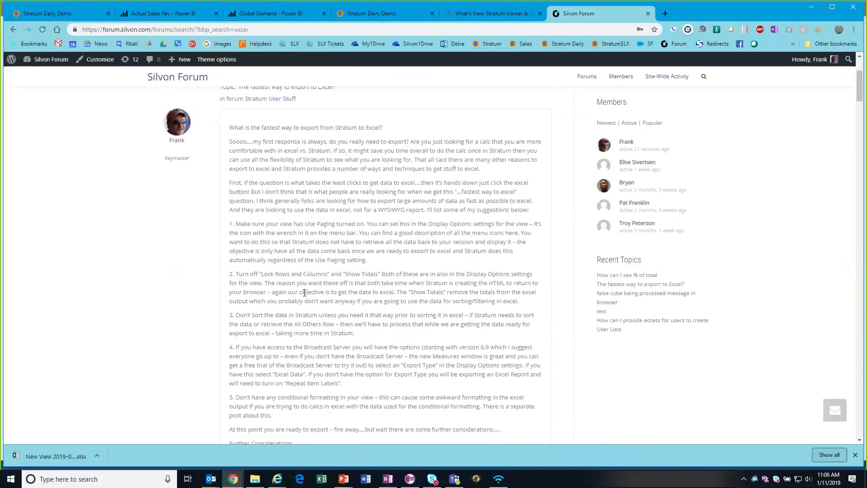
{"action": "key", "text": "ctrl+plus"}
{"action": "key", "text": "ctrl+plus"}
{"action": "key", "text": "ctrl+plus"}
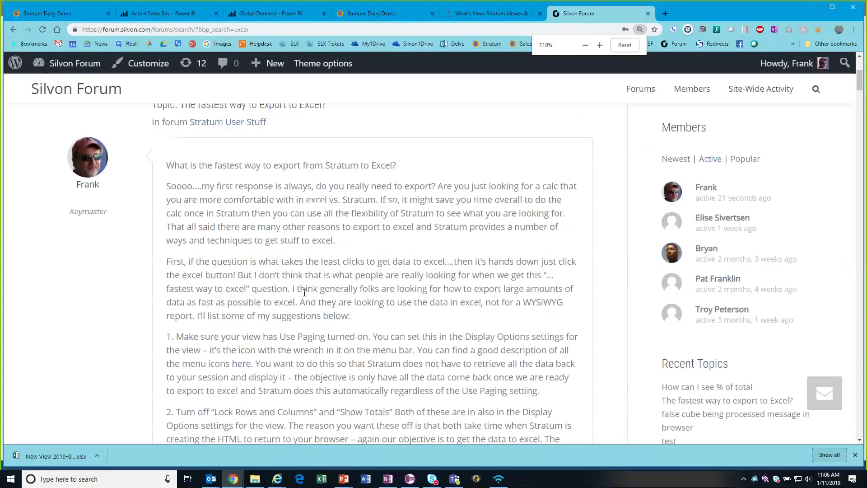
{"action": "scroll", "coordinate": [304, 292], "scroll_direction": "up", "scroll_amount": 1}
{"action": "scroll", "coordinate": [305, 293], "scroll_direction": "down", "scroll_amount": 4}
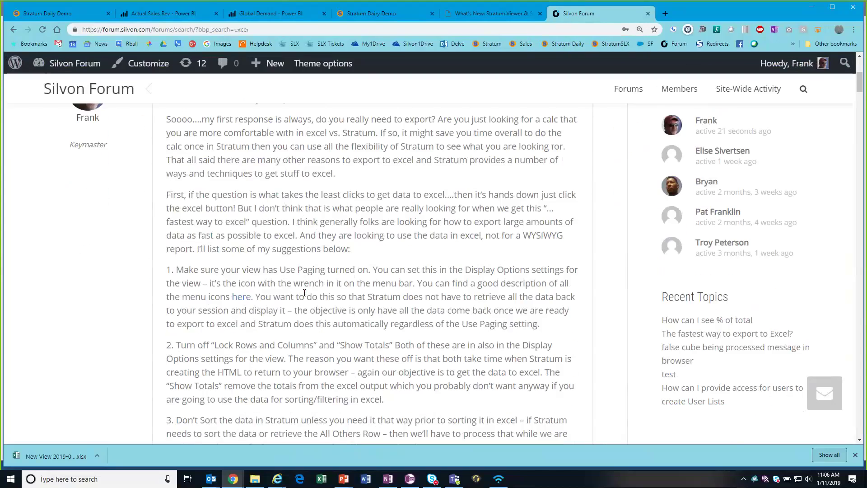
{"action": "scroll", "coordinate": [305, 292], "scroll_direction": "down", "scroll_amount": 1}
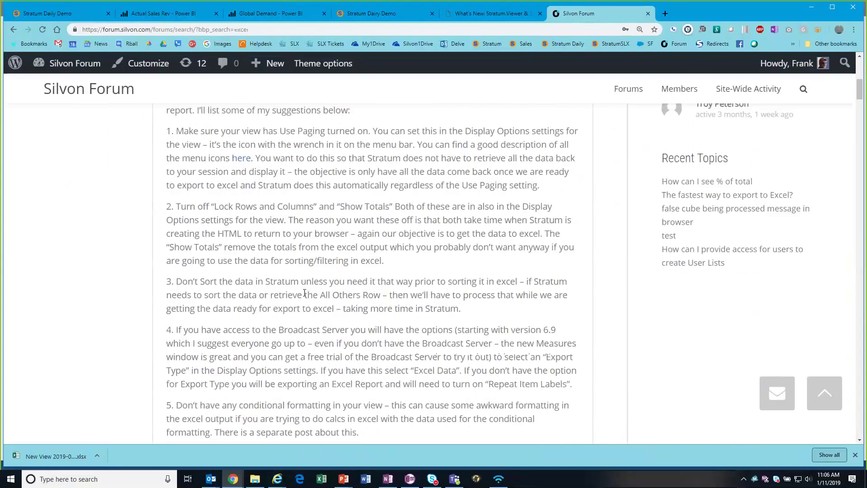
{"action": "scroll", "coordinate": [305, 292], "scroll_direction": "up", "scroll_amount": 3}
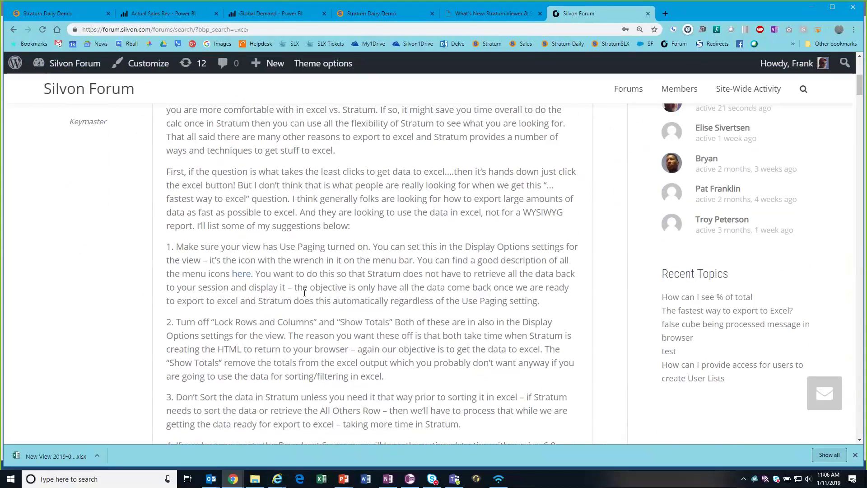
{"action": "scroll", "coordinate": [305, 293], "scroll_direction": "down", "scroll_amount": 2}
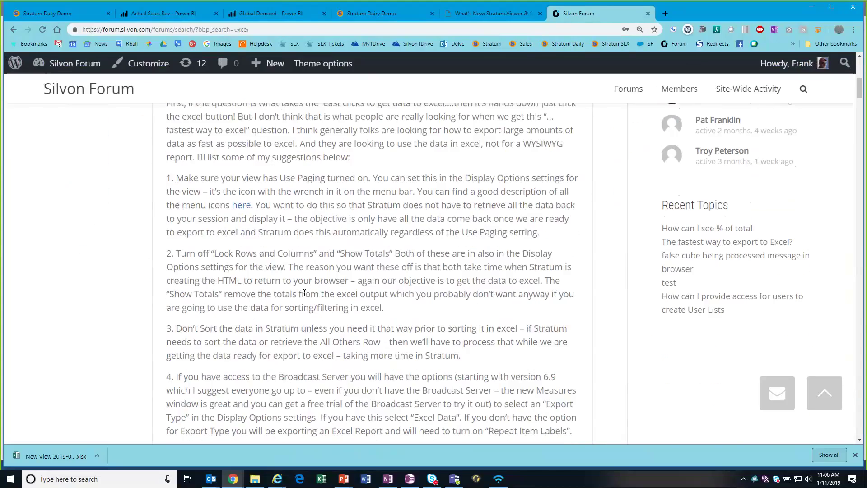
{"action": "scroll", "coordinate": [304, 293], "scroll_direction": "down", "scroll_amount": 2}
{"action": "scroll", "coordinate": [305, 292], "scroll_direction": "up", "scroll_amount": 2}
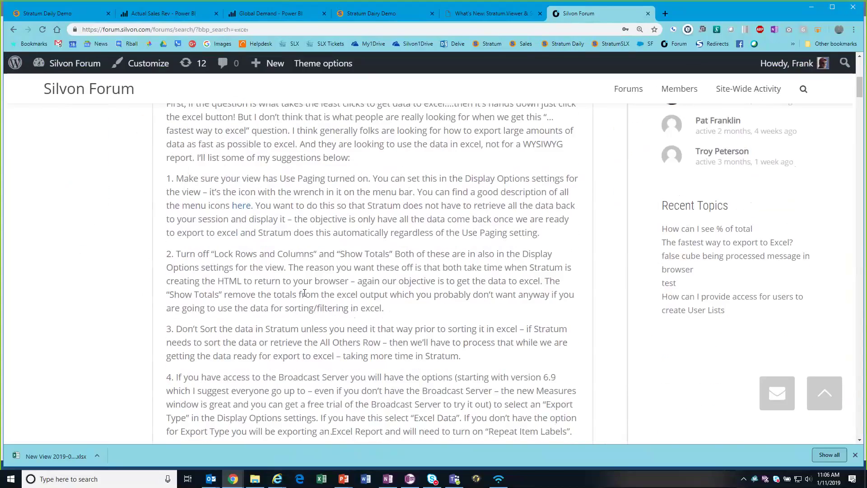
{"action": "scroll", "coordinate": [305, 292], "scroll_direction": "down", "scroll_amount": 2}
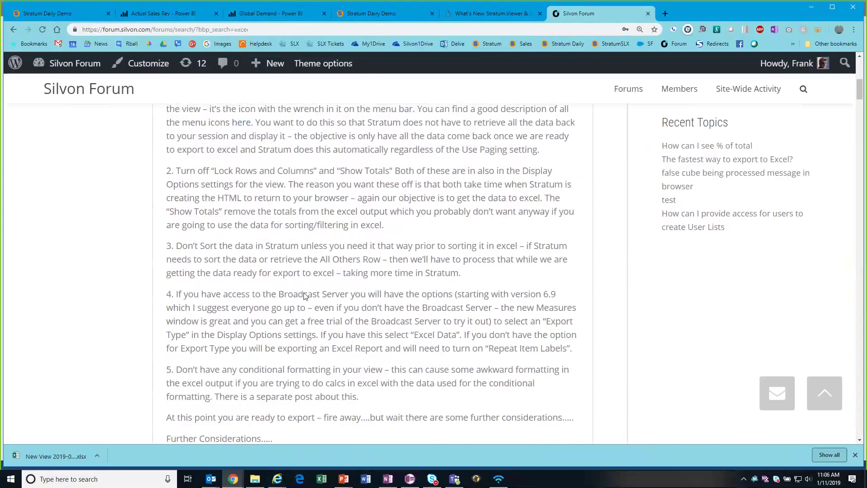
{"action": "scroll", "coordinate": [305, 295], "scroll_direction": "down", "scroll_amount": 1}
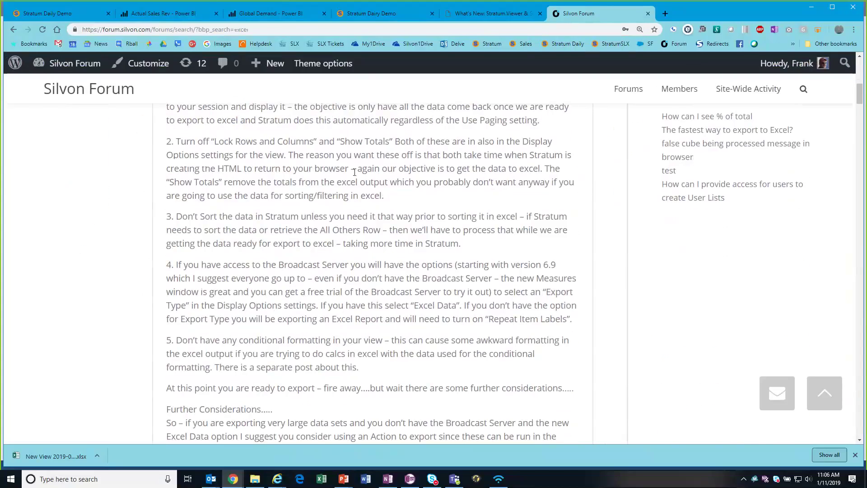
{"action": "scroll", "coordinate": [322, 216], "scroll_direction": "down", "scroll_amount": 1}
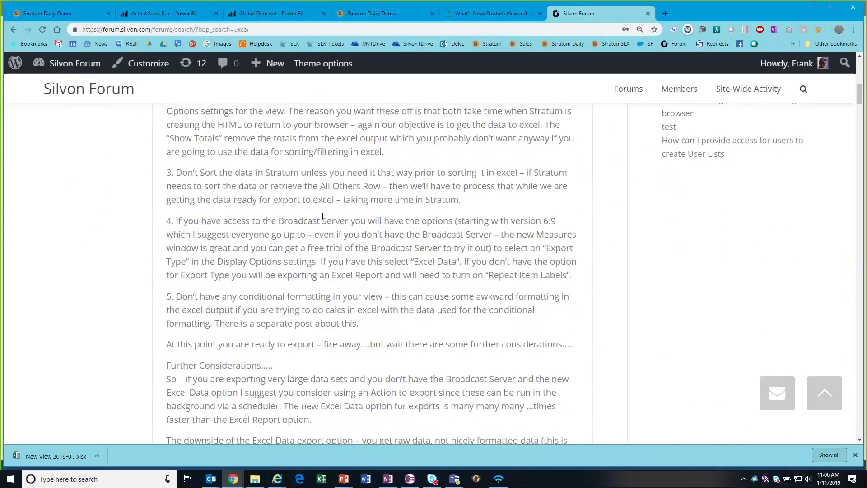
{"action": "scroll", "coordinate": [323, 216], "scroll_direction": "up", "scroll_amount": 1}
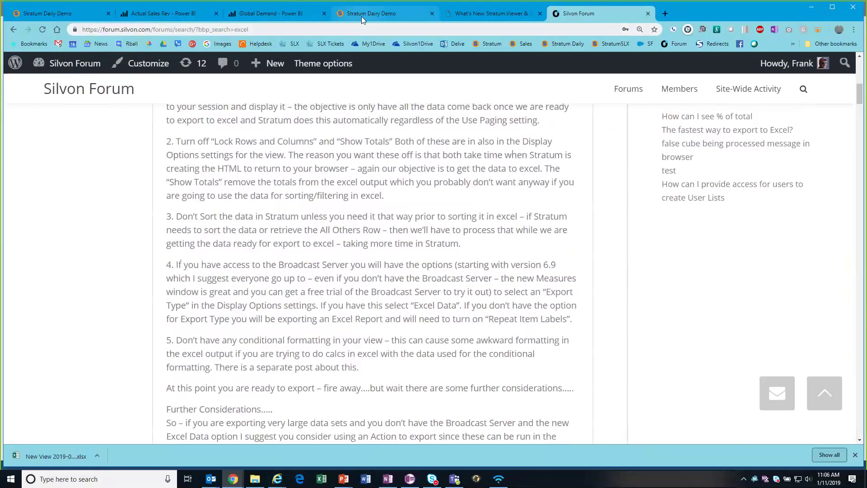
- Switch to the Stratum Daily Demo and create a new view from the Favorites group
{"action": "left_click", "coordinate": [54, 15]}
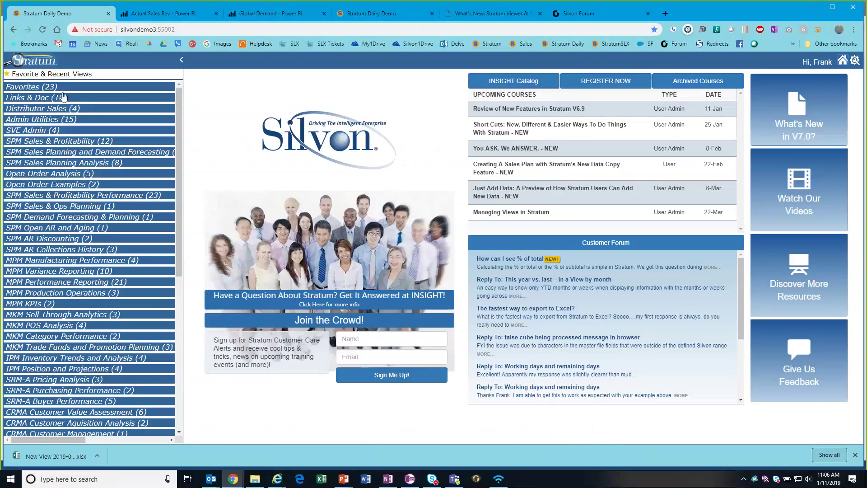
{"action": "right_click", "coordinate": [39, 89]}
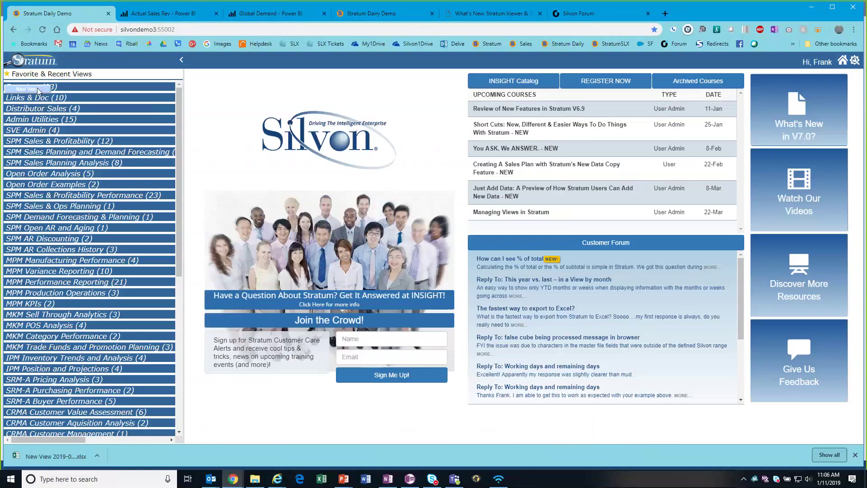
{"action": "left_click", "coordinate": [38, 90]}
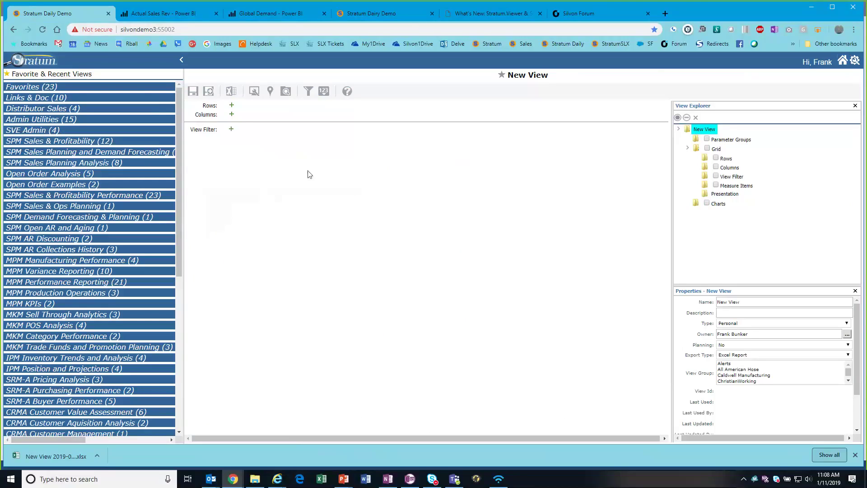
{"action": "left_click", "coordinate": [231, 106]}
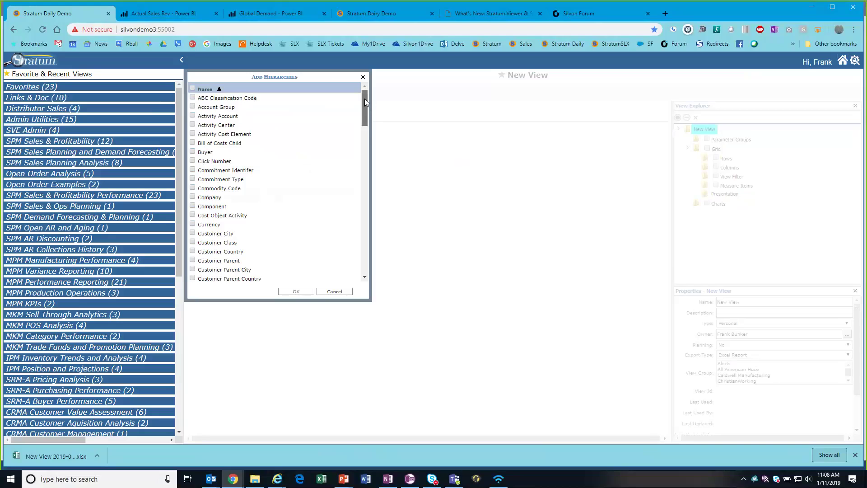
{"action": "left_click_drag", "start_coordinate": [364, 99], "coordinate": [325, 90]}
{"action": "scroll", "coordinate": [258, 223], "scroll_direction": "down", "scroll_amount": 3}
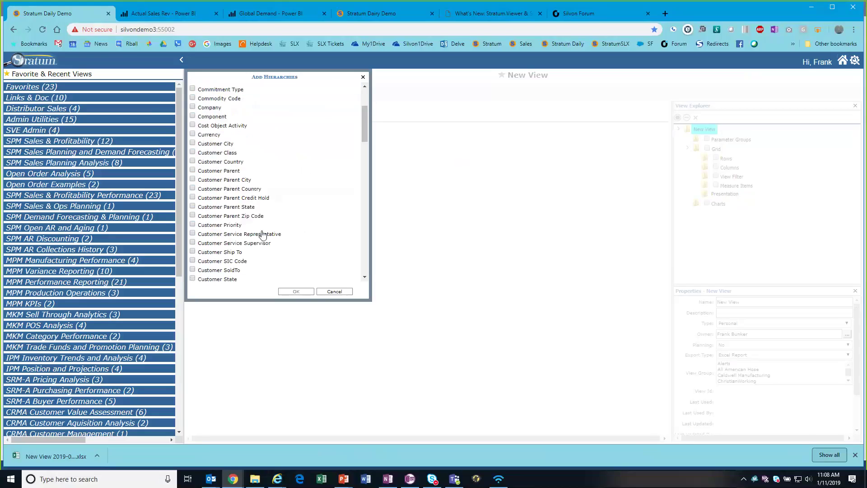
{"action": "left_click_drag", "start_coordinate": [276, 269], "coordinate": [235, 273]}
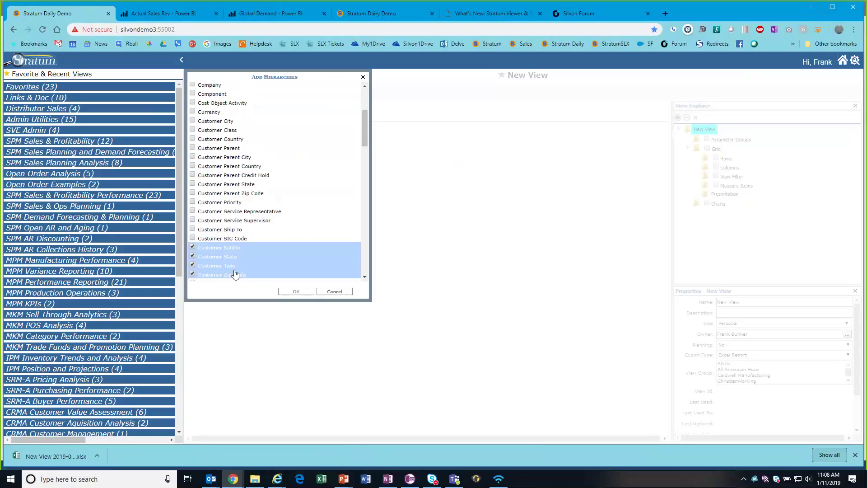
{"action": "left_click", "coordinate": [218, 250]}
{"action": "left_click", "coordinate": [196, 250]}
{"action": "left_click", "coordinate": [192, 248]}
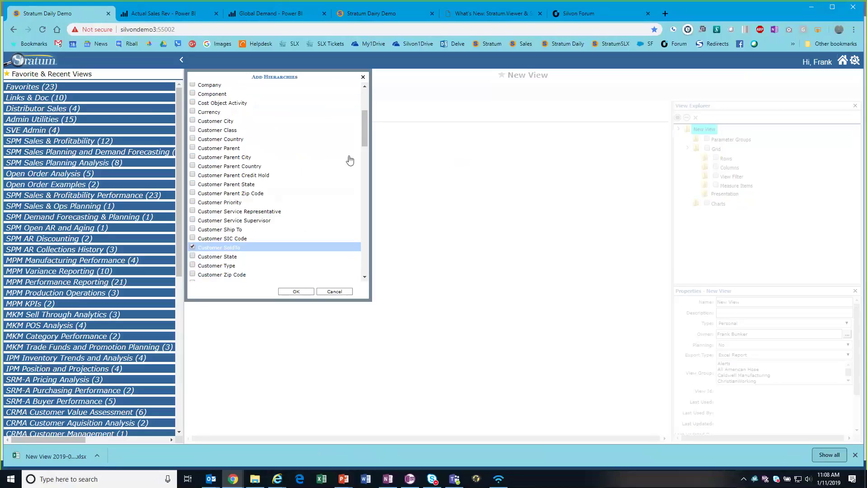
{"action": "left_click_drag", "start_coordinate": [364, 136], "coordinate": [364, 188]}
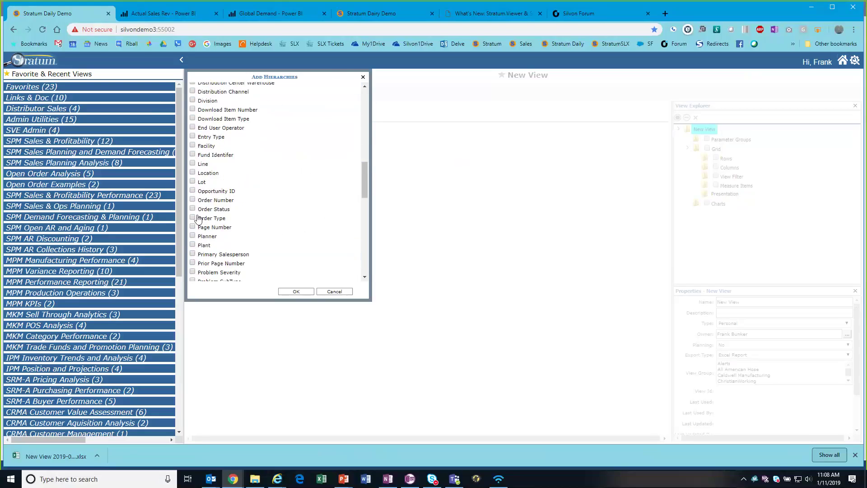
{"action": "left_click", "coordinate": [215, 199]}
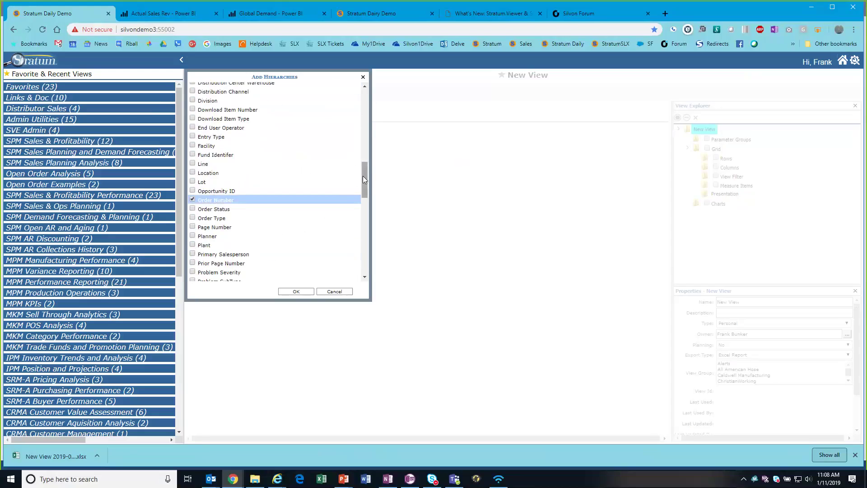
{"action": "left_click_drag", "start_coordinate": [362, 175], "coordinate": [366, 193]}
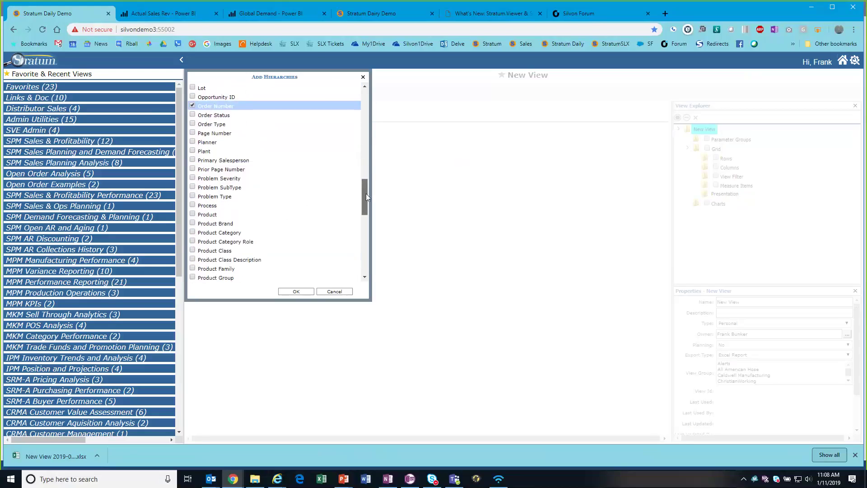
{"action": "left_click", "coordinate": [225, 225]}
{"action": "left_click", "coordinate": [208, 216]}
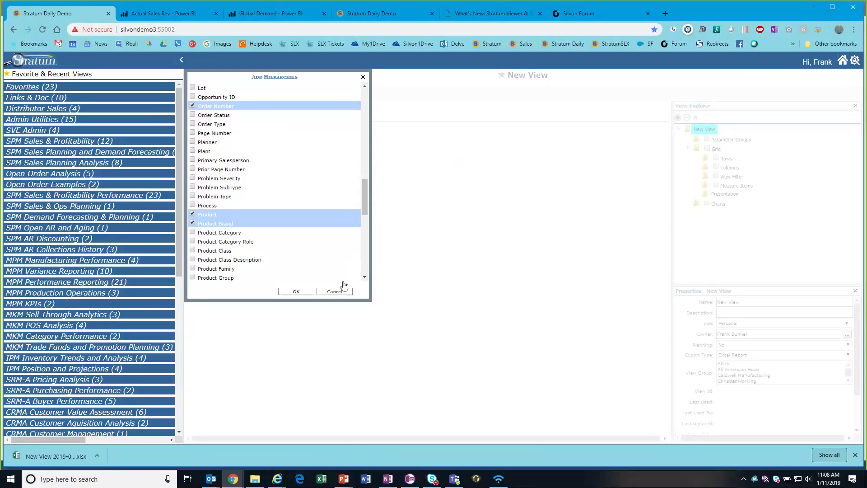
{"action": "left_click", "coordinate": [336, 292]}
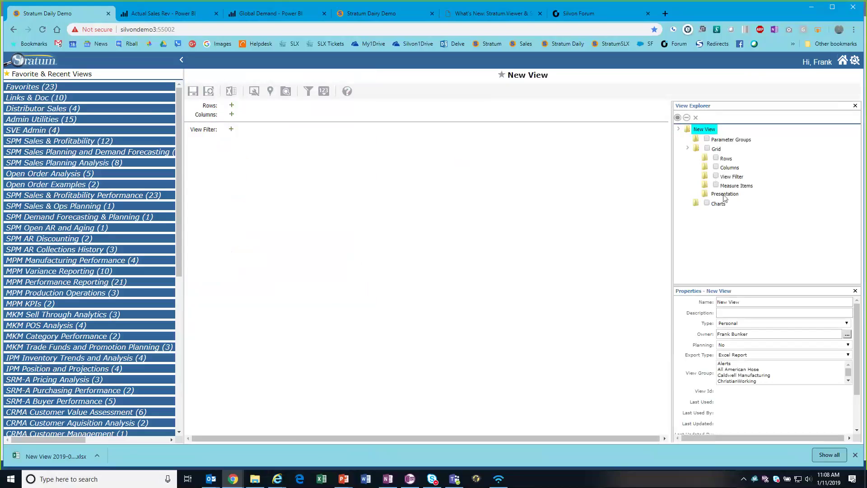
- Set the Time Range property of the new view's Measure Items to No
{"action": "left_click", "coordinate": [736, 186]}
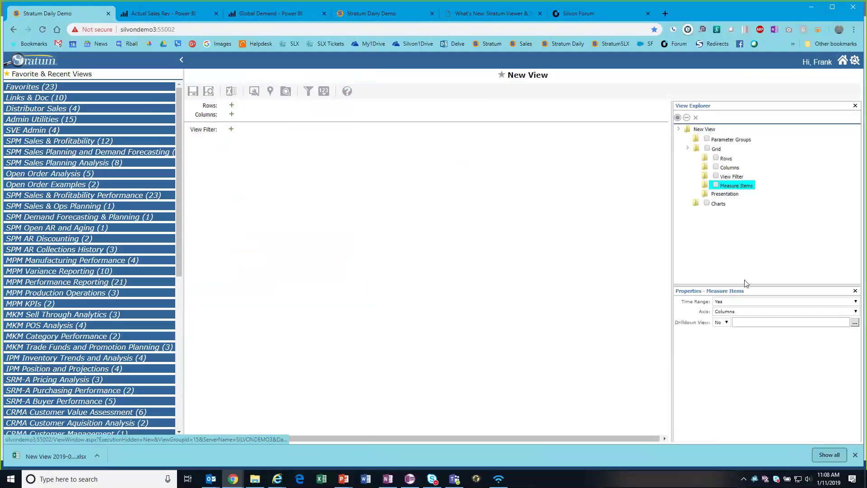
{"action": "left_click", "coordinate": [737, 302]}
{"action": "left_click", "coordinate": [737, 309]}
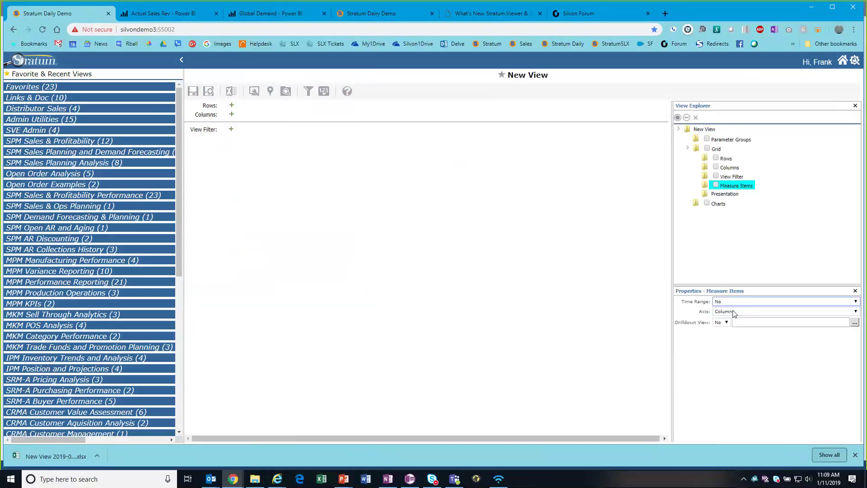
{"action": "left_click", "coordinate": [410, 262]}
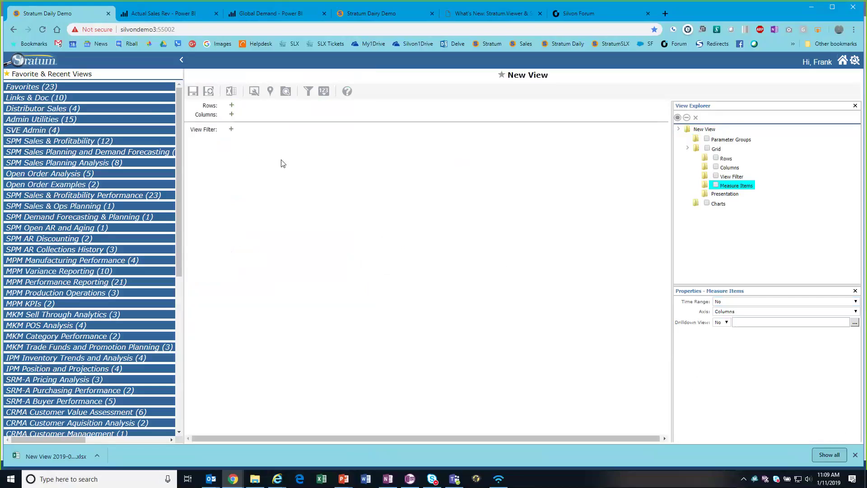
- Start adding hierarchies to the new view's rows, selecting Customer SoldTo and Order Number
{"action": "left_click", "coordinate": [232, 105]}
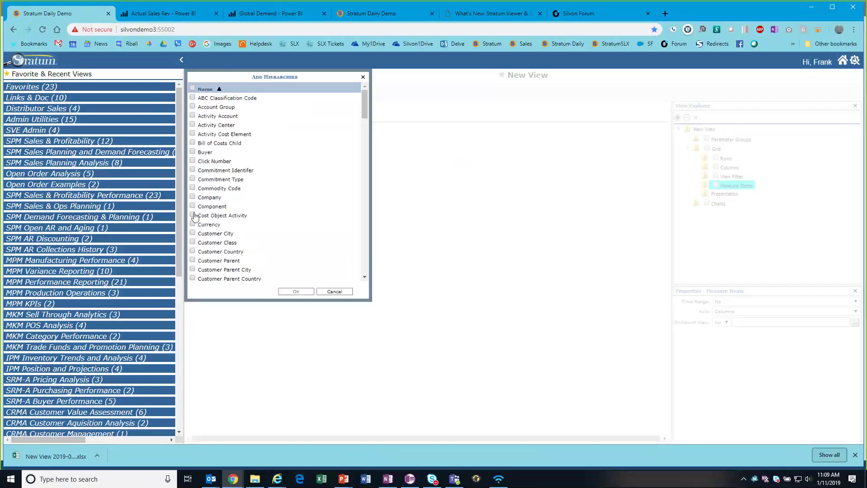
{"action": "scroll", "coordinate": [246, 232], "scroll_direction": "down", "scroll_amount": 5}
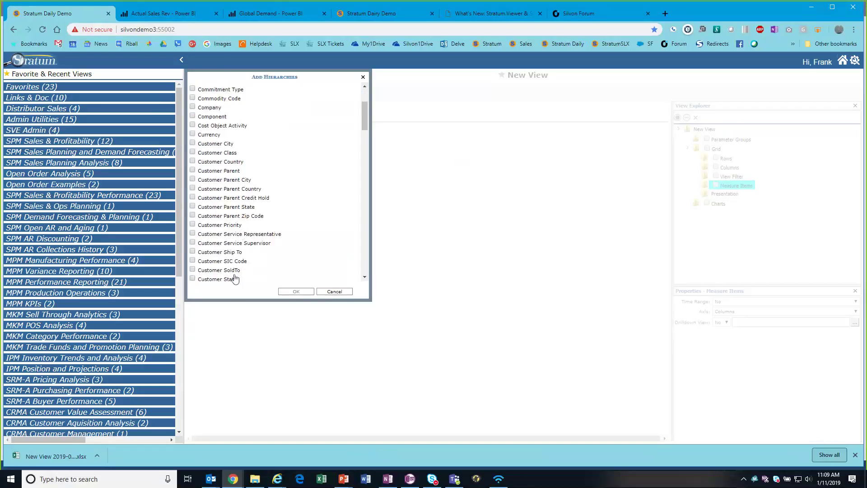
{"action": "left_click", "coordinate": [229, 270]}
{"action": "scroll", "coordinate": [267, 247], "scroll_direction": "down", "scroll_amount": 6}
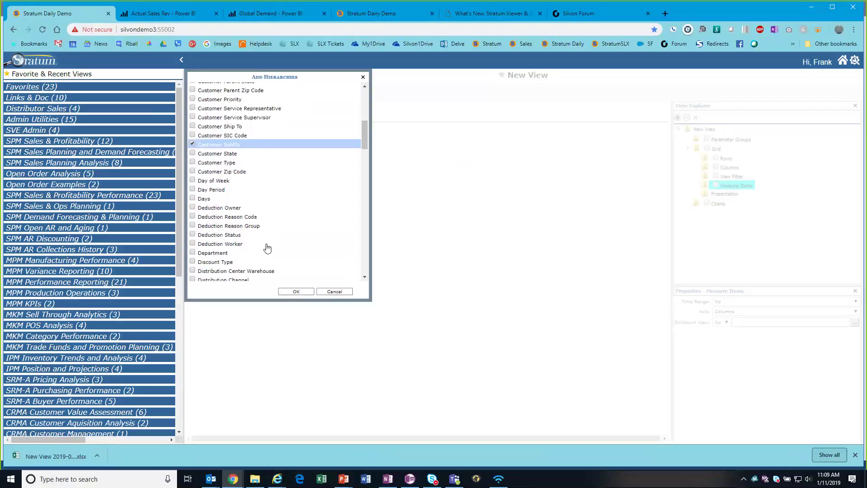
{"action": "scroll", "coordinate": [267, 247], "scroll_direction": "down", "scroll_amount": 7}
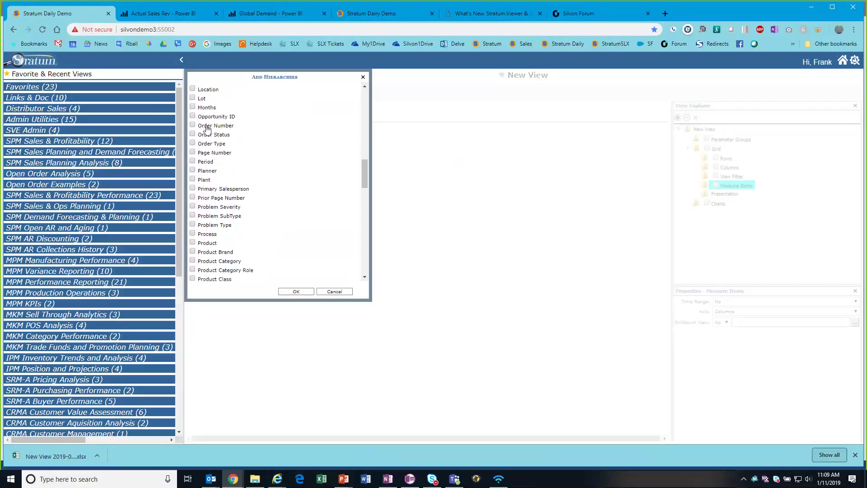
- Select the Product, Product Brand and Year Months hierarchies as well, and add all selected hierarchies to the rows
{"action": "scroll", "coordinate": [238, 174], "scroll_direction": "down", "scroll_amount": 3}
{"action": "scroll", "coordinate": [240, 172], "scroll_direction": "down", "scroll_amount": 2}
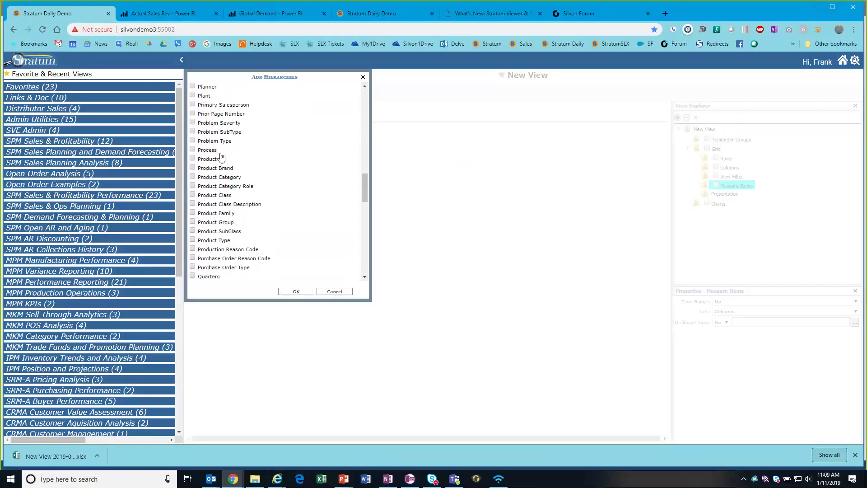
{"action": "left_click", "coordinate": [213, 154]}
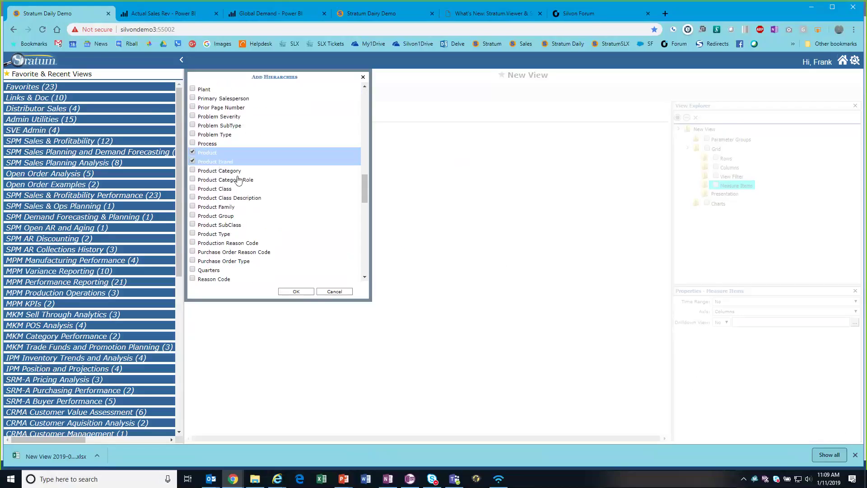
{"action": "scroll", "coordinate": [251, 189], "scroll_direction": "down", "scroll_amount": 3}
{"action": "scroll", "coordinate": [253, 191], "scroll_direction": "down", "scroll_amount": 10}
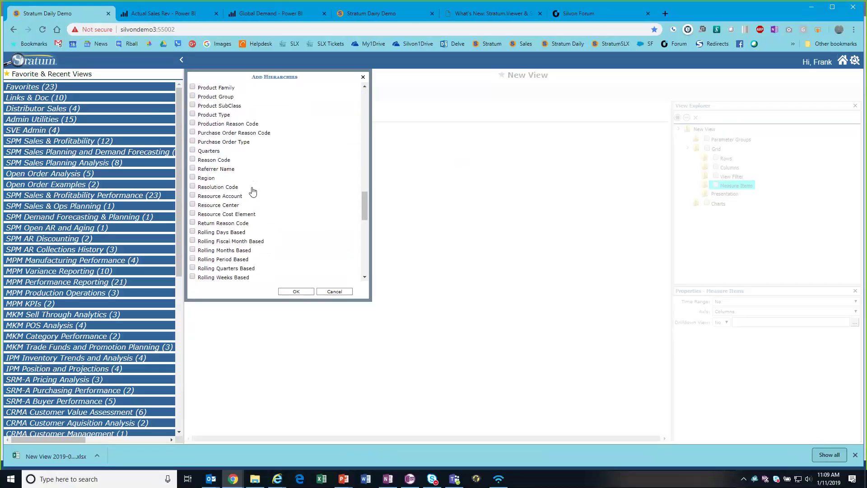
{"action": "scroll", "coordinate": [253, 191], "scroll_direction": "down", "scroll_amount": 5}
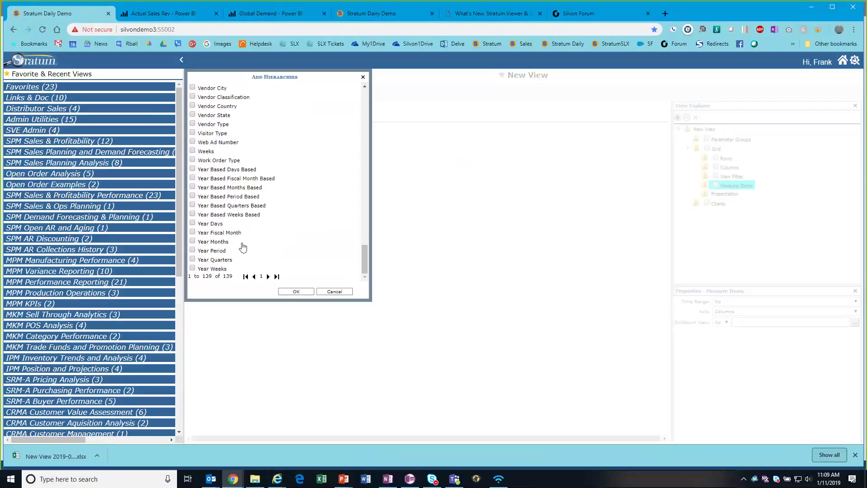
{"action": "left_click", "coordinate": [193, 242]}
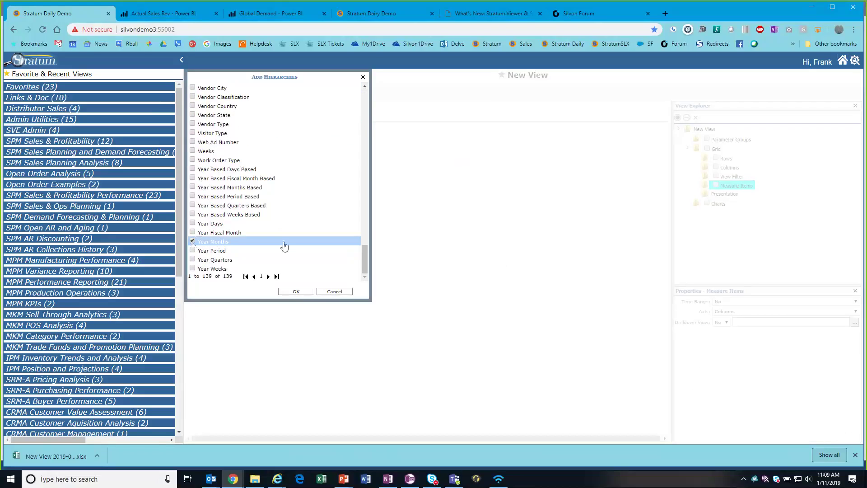
{"action": "left_click", "coordinate": [296, 291]}
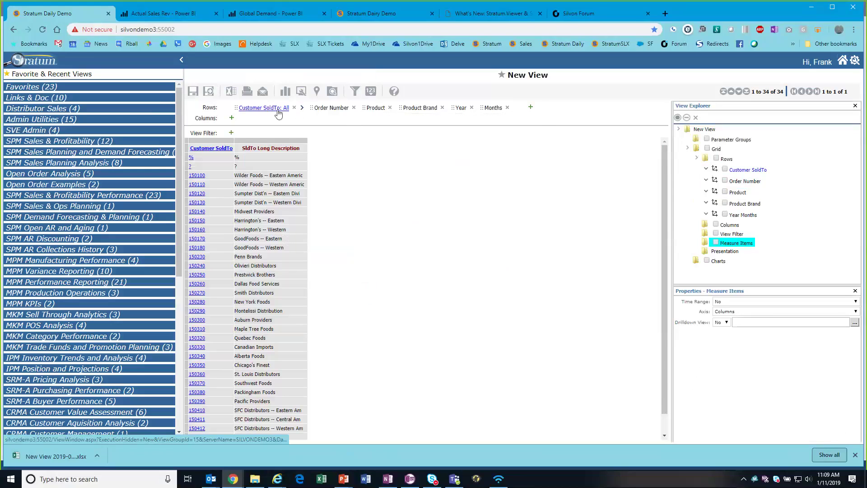
- Reorder the row hierarchies so Year Months follows Customer SoldTo and Product Brand comes before Product
{"action": "left_click_drag", "start_coordinate": [461, 110], "coordinate": [311, 108]}
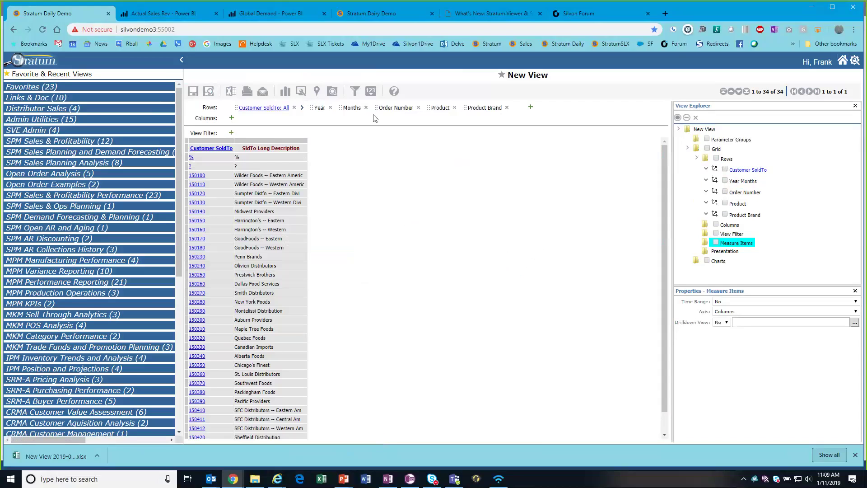
{"action": "left_click_drag", "start_coordinate": [478, 109], "coordinate": [423, 113]}
- Search the measures for "sales", add Actual Sales Ext Standard Cost, Actual Sales Amount and Actual Sales Units, and apply the changes
{"action": "right_click", "coordinate": [726, 244]}
{"action": "left_click", "coordinate": [693, 247]}
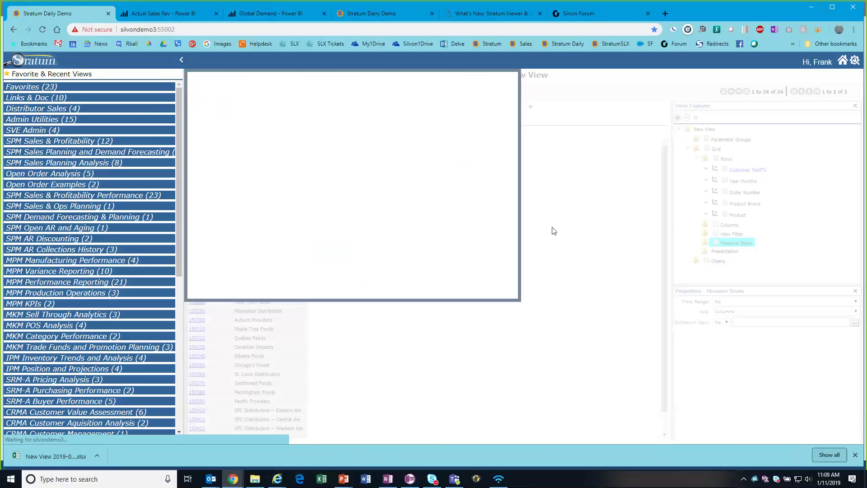
{"action": "left_click", "coordinate": [296, 87]}
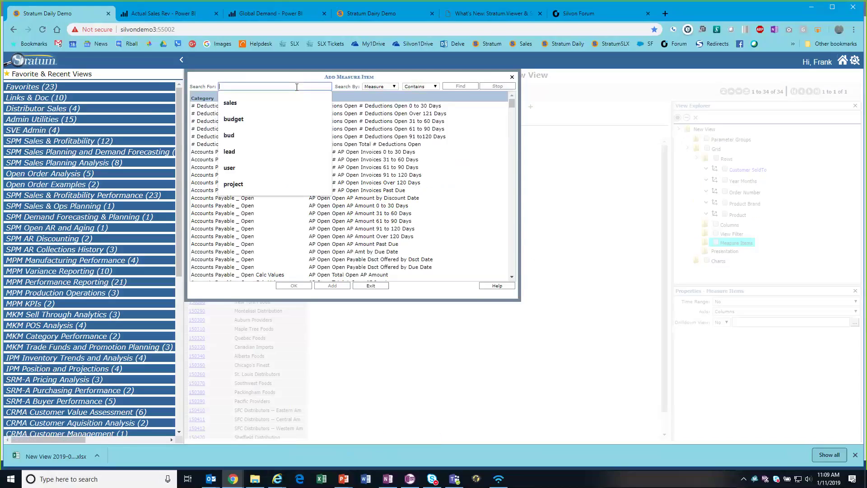
{"action": "type", "text": "sales"}
{"action": "key", "text": "Return"}
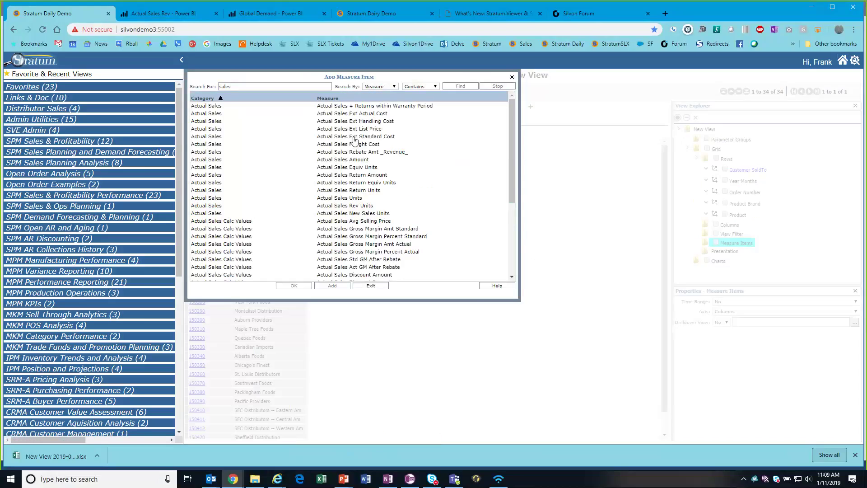
{"action": "left_click", "coordinate": [352, 137]}
{"action": "left_click", "coordinate": [345, 159], "text": "ctrl"}
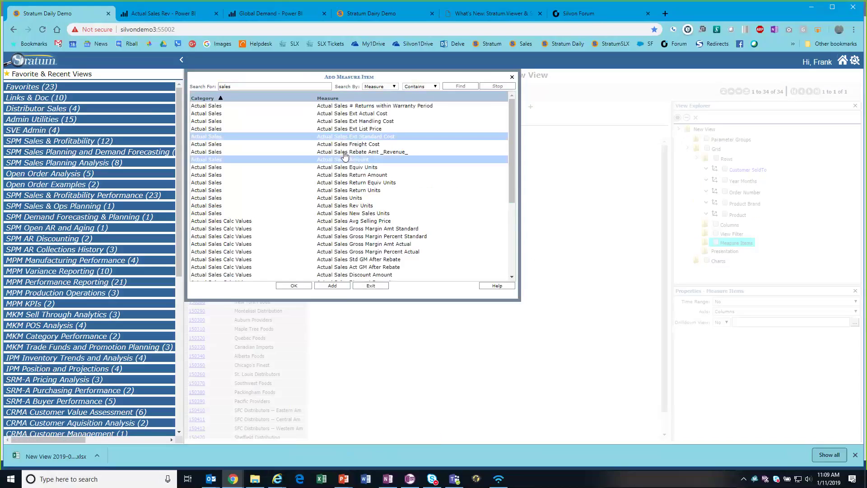
{"action": "left_click", "coordinate": [405, 199], "text": "ctrl"}
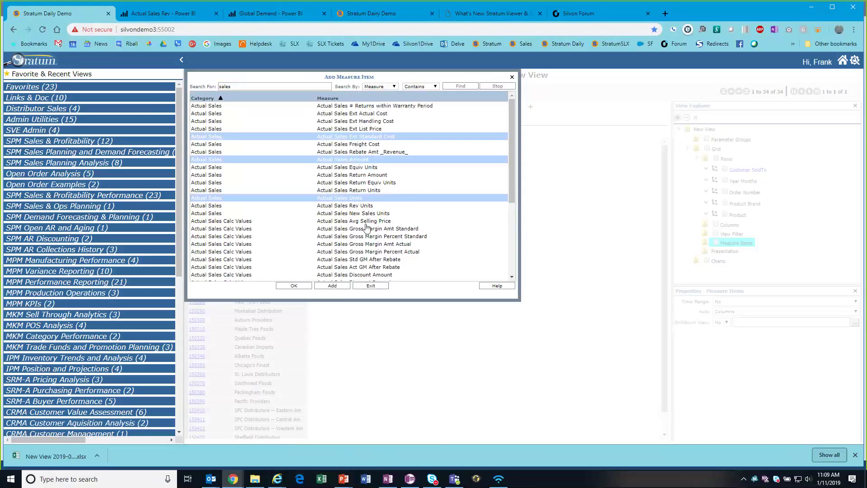
{"action": "left_click", "coordinate": [293, 286]}
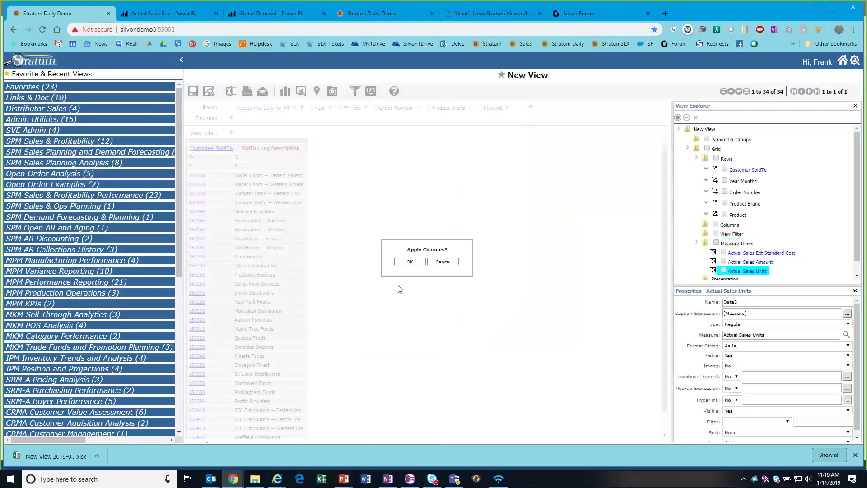
{"action": "left_click", "coordinate": [409, 262]}
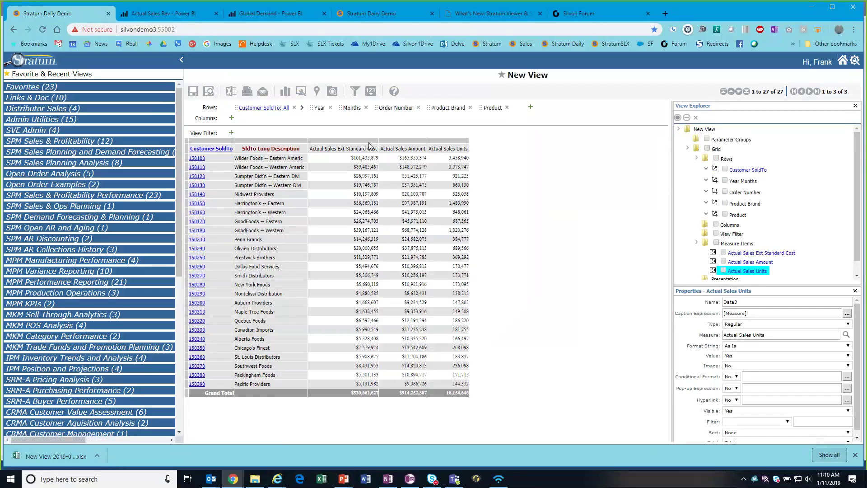
- Expand all customers to the Year level, then collapse the grid back to the Customer SoldTo level
{"action": "left_click", "coordinate": [212, 149]}
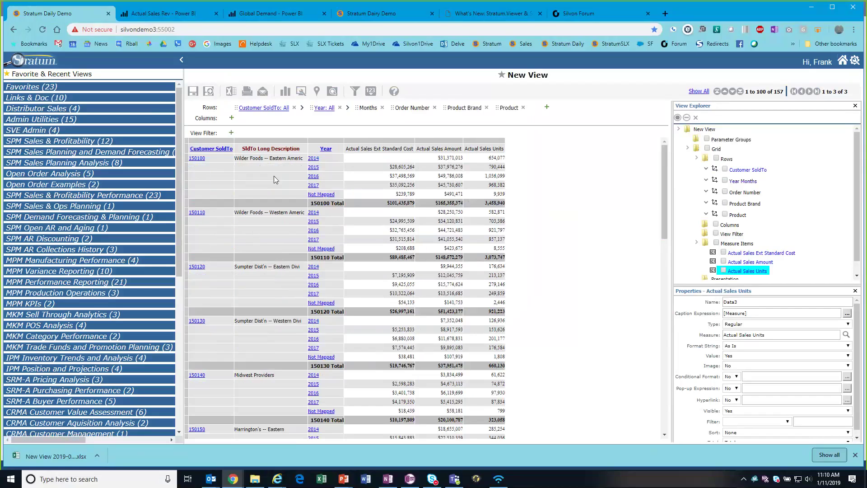
{"action": "left_click", "coordinate": [211, 150]}
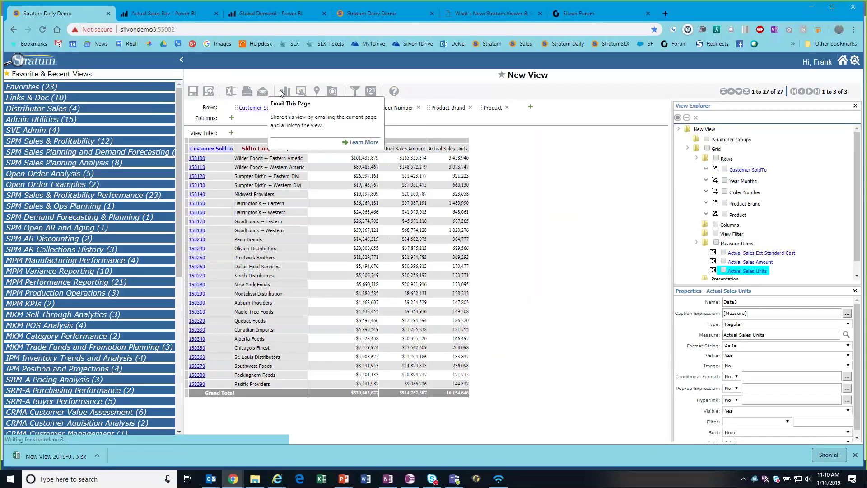
- In the display options, disable locked rows and columns, turn off row and column totals, and set the export type to Excel Data
{"action": "left_click", "coordinate": [303, 91]}
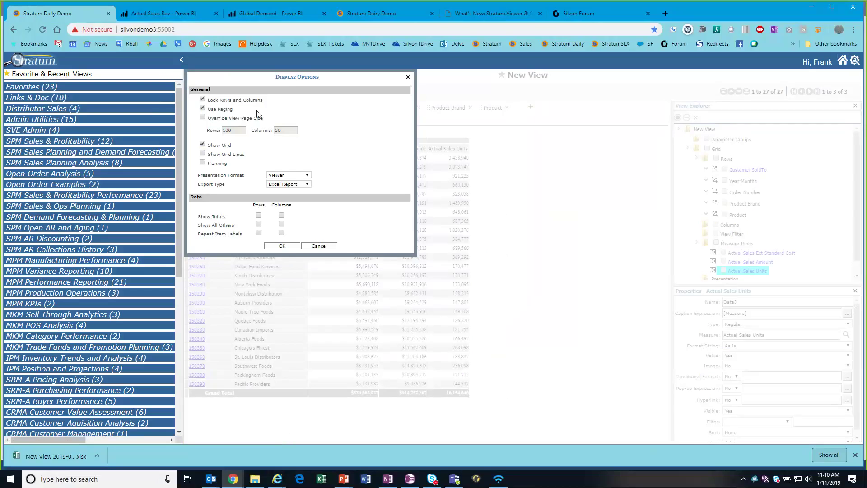
{"action": "left_click", "coordinate": [202, 100]}
{"action": "left_click", "coordinate": [259, 217]}
{"action": "left_click", "coordinate": [281, 216]}
{"action": "left_click", "coordinate": [275, 186]}
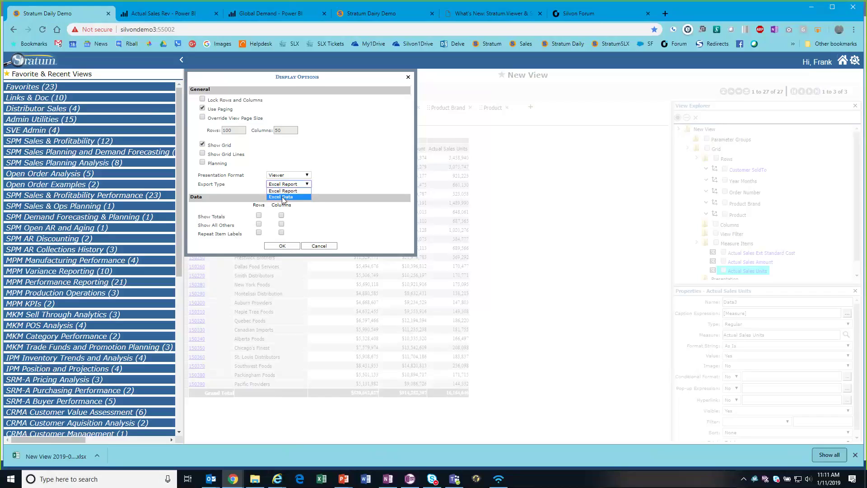
{"action": "left_click", "coordinate": [283, 197]}
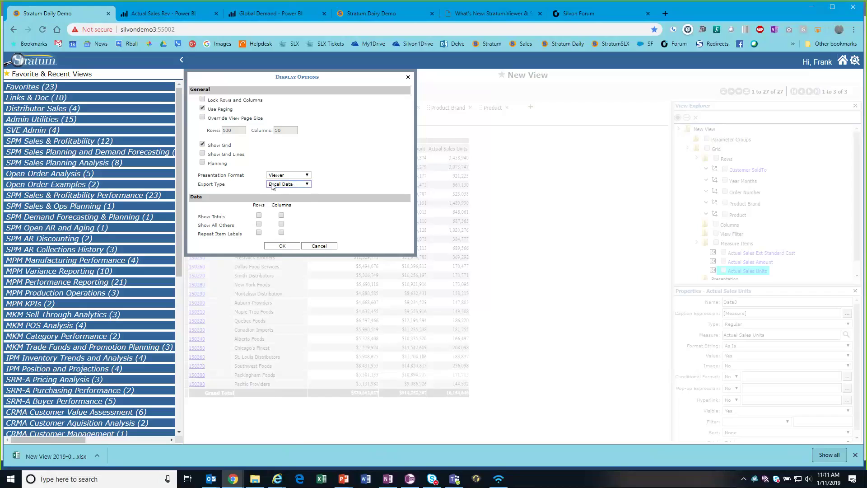
{"action": "left_click", "coordinate": [281, 246]}
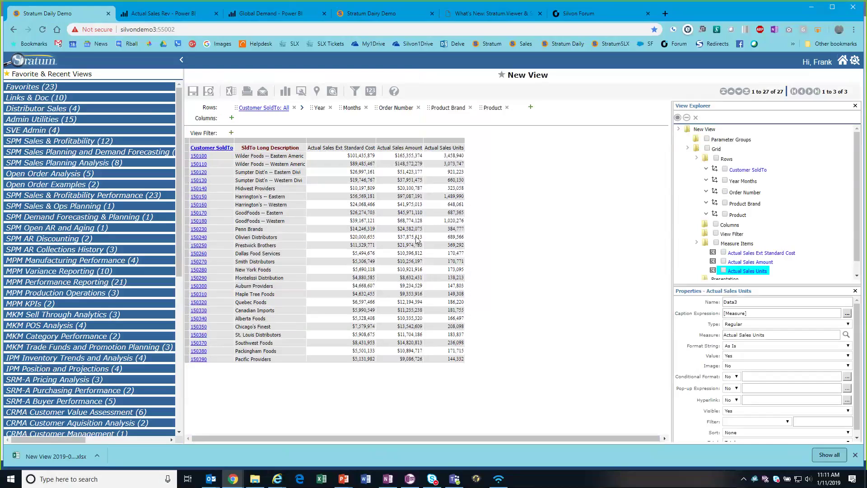
- Expand Customer SoldTo to the Year level and filter Year to 2016 and 2017
{"action": "left_click", "coordinate": [224, 149]}
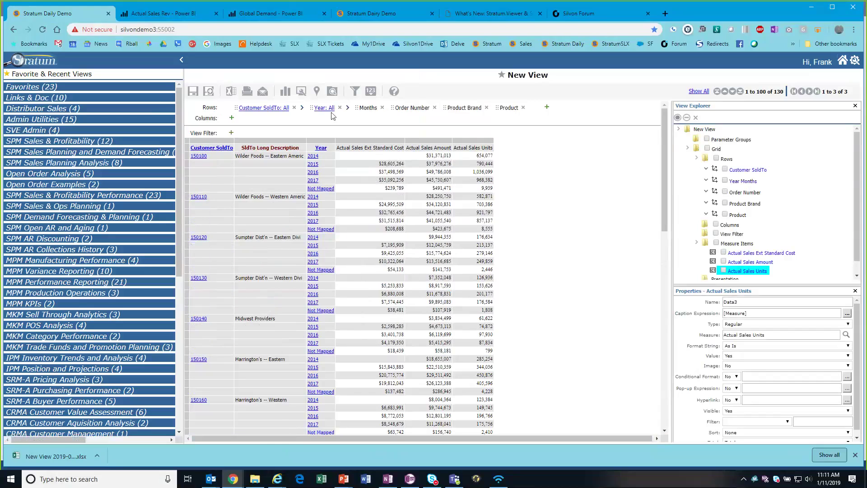
{"action": "left_click", "coordinate": [356, 92]}
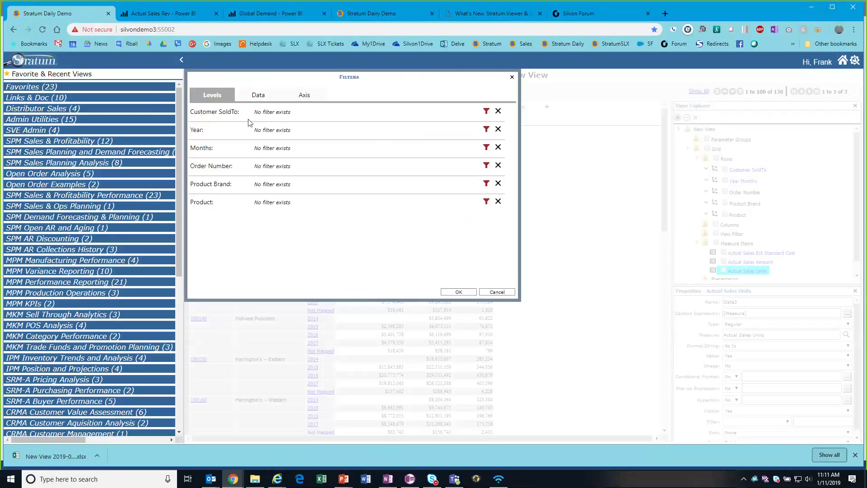
{"action": "left_click", "coordinate": [486, 130]}
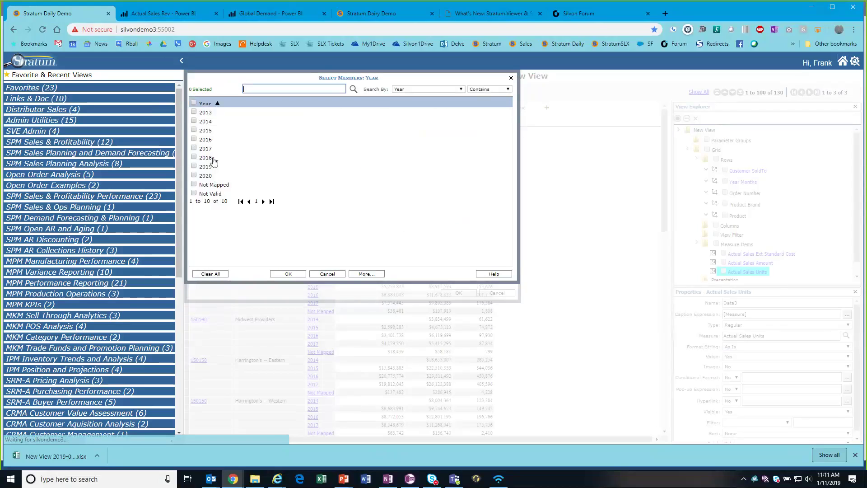
{"action": "left_click", "coordinate": [256, 150]}
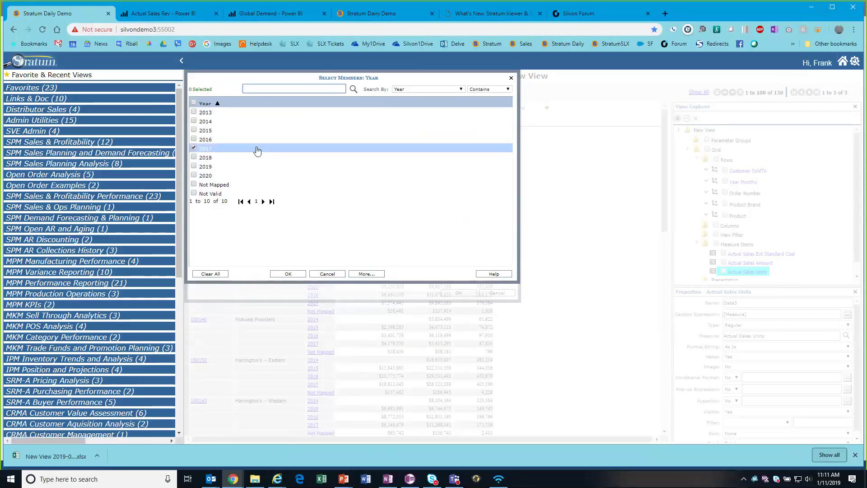
{"action": "left_click", "coordinate": [210, 141]}
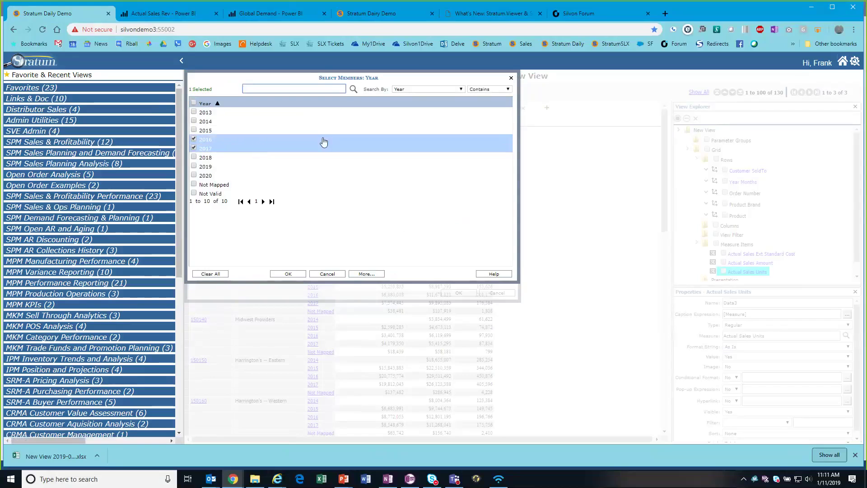
{"action": "left_click", "coordinate": [289, 274]}
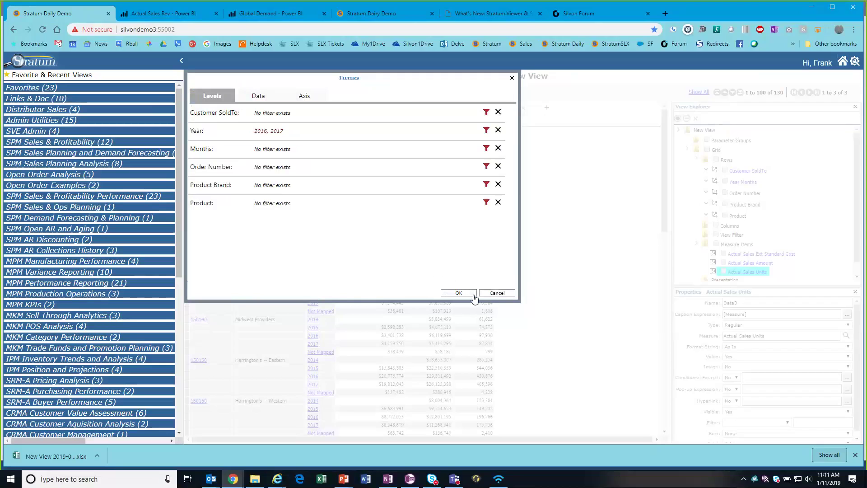
{"action": "left_click", "coordinate": [457, 292]}
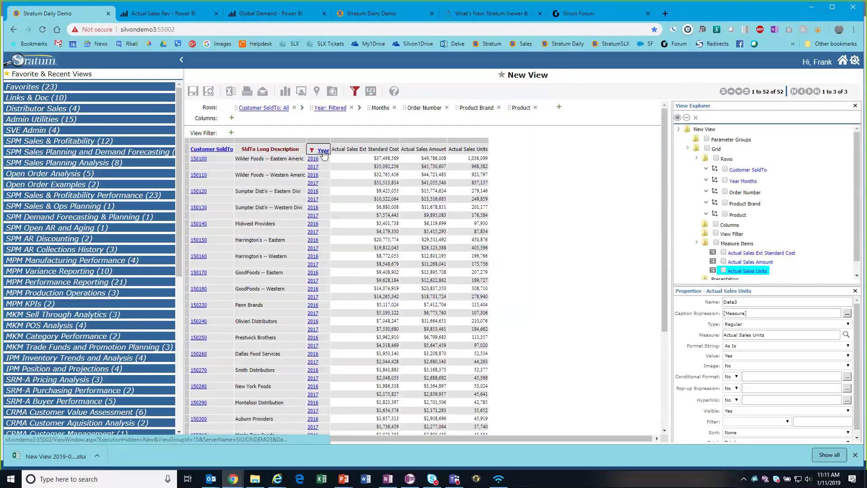
- Expand the filtered rows down through Months, Order Number and Product Brand to the Product level
{"action": "left_click", "coordinate": [323, 152]}
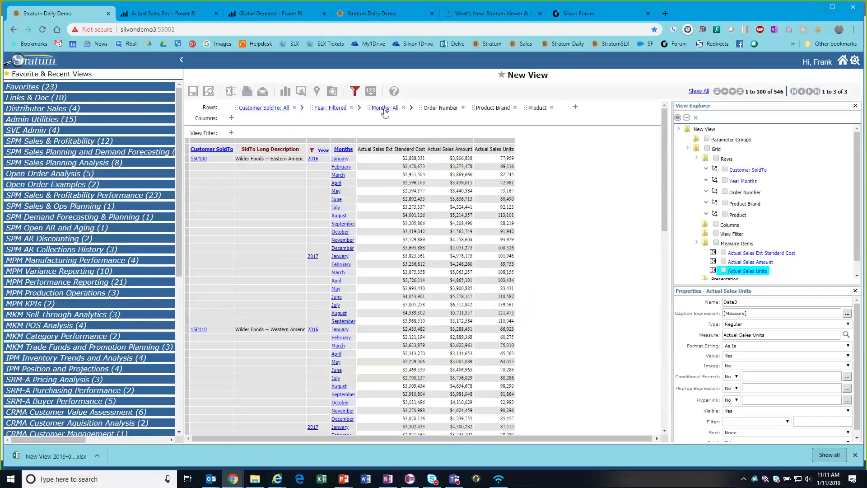
{"action": "left_click", "coordinate": [342, 151]}
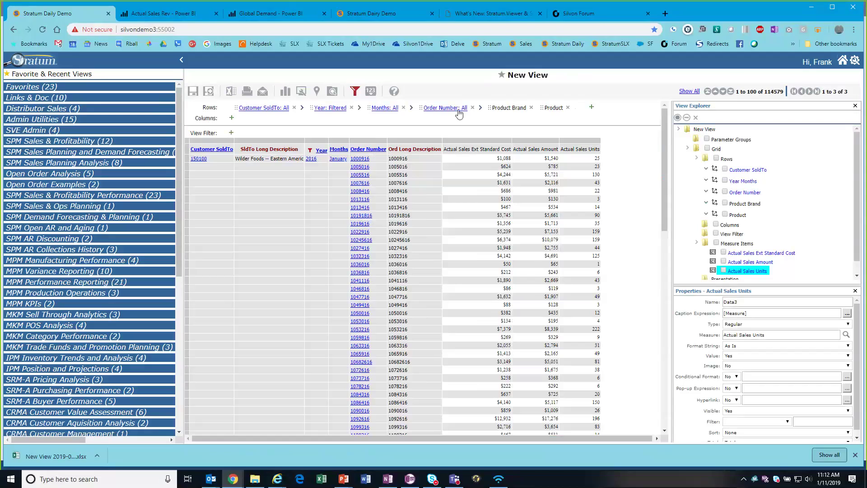
{"action": "left_click", "coordinate": [480, 108]}
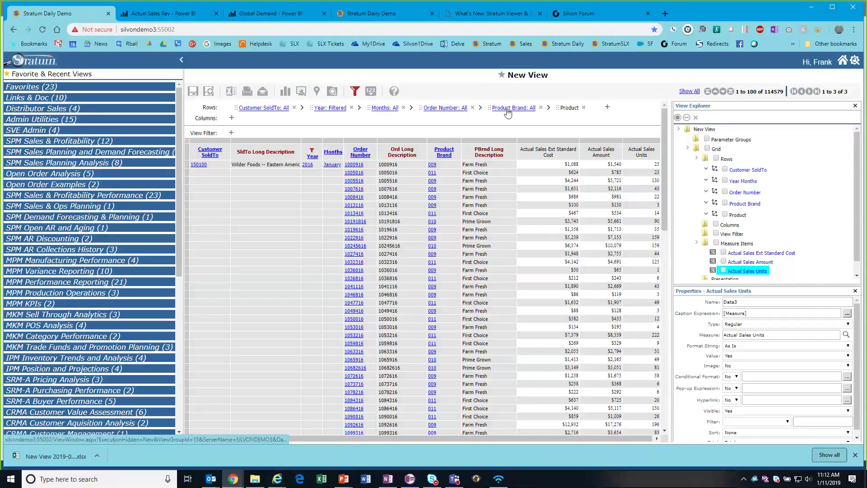
{"action": "left_click", "coordinate": [507, 108]}
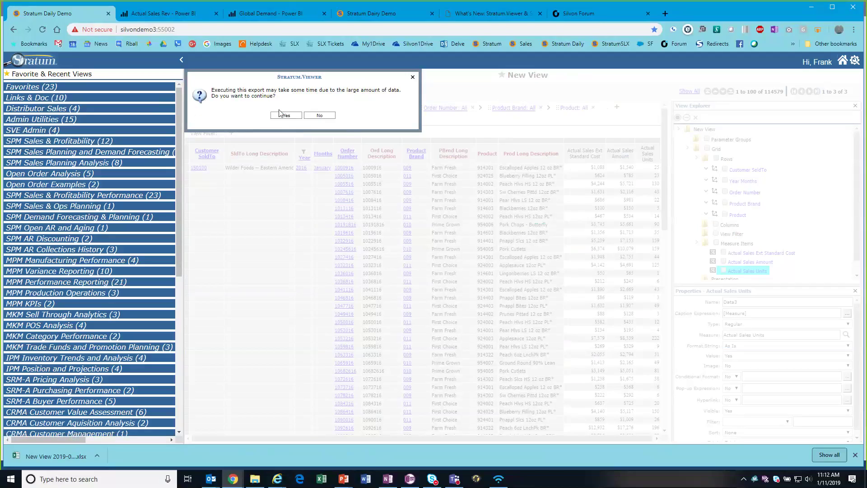
- Confirm running the large data export, then switch to Excel and open Simple Cust Scorecard layout.xlsx
{"action": "left_click", "coordinate": [307, 116]}
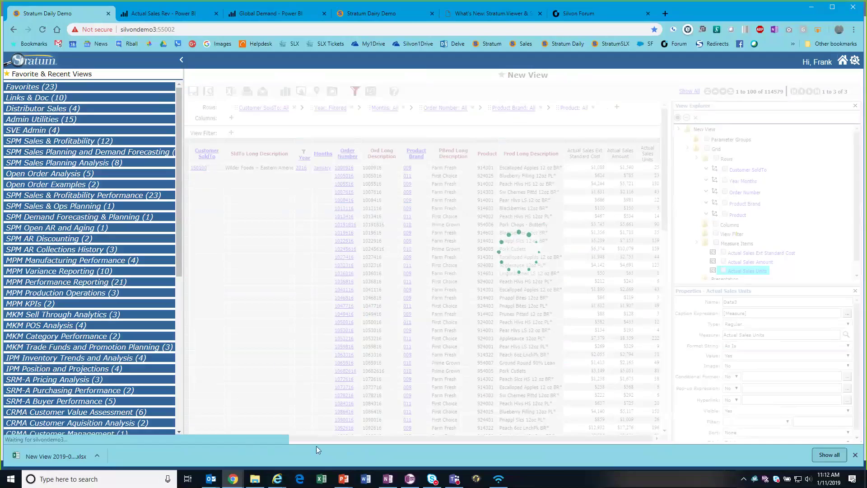
{"action": "left_click", "coordinate": [322, 479]}
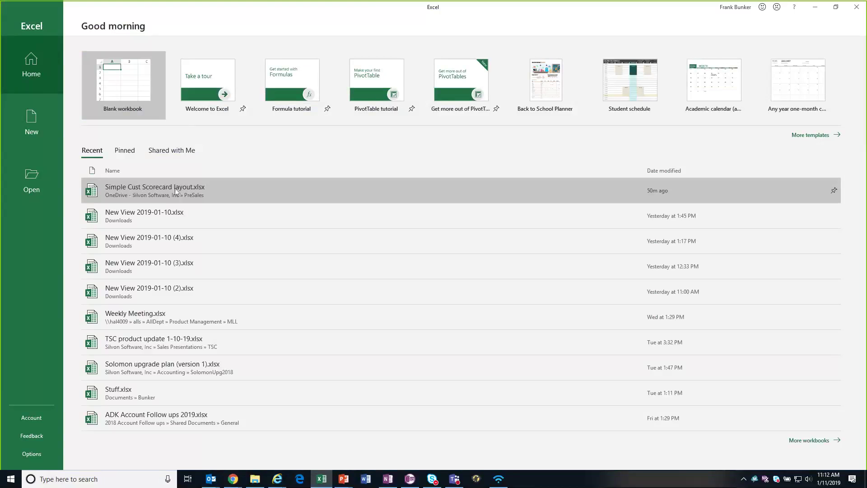
{"action": "left_click", "coordinate": [176, 192]}
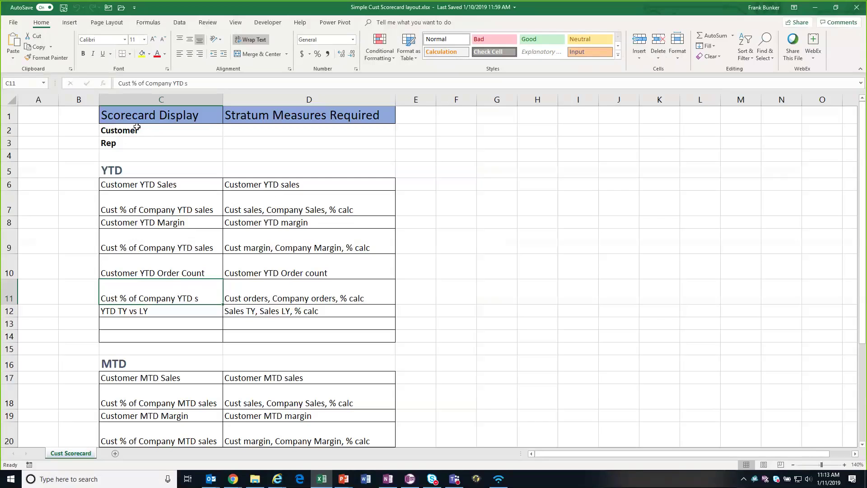
- Examine the scorecard layout's Customer, Rep and YTD rows alongside the Stratum measures each one requires
{"action": "left_click", "coordinate": [141, 183]}
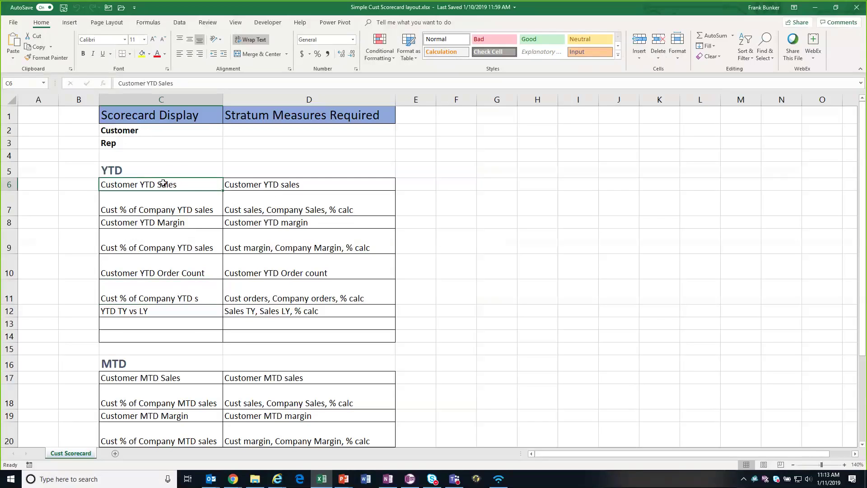
{"action": "left_click", "coordinate": [153, 97]}
{"action": "left_click", "coordinate": [231, 99]}
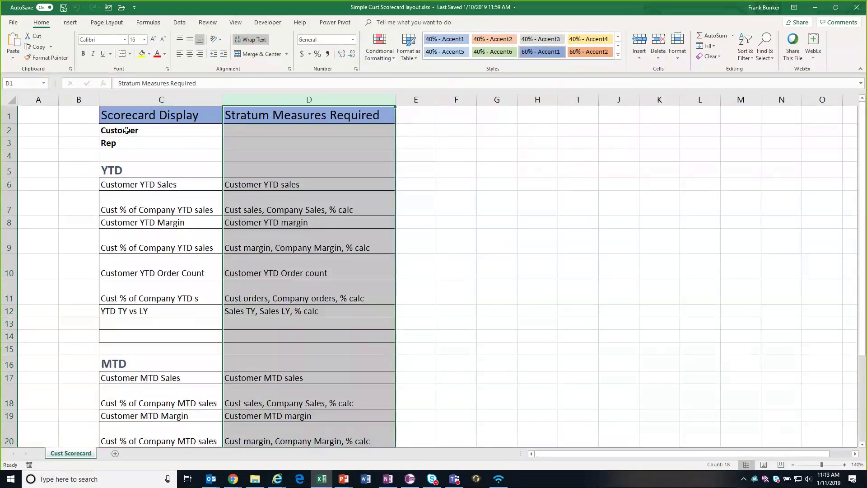
{"action": "left_click", "coordinate": [103, 128]}
{"action": "left_click", "coordinate": [128, 143]}
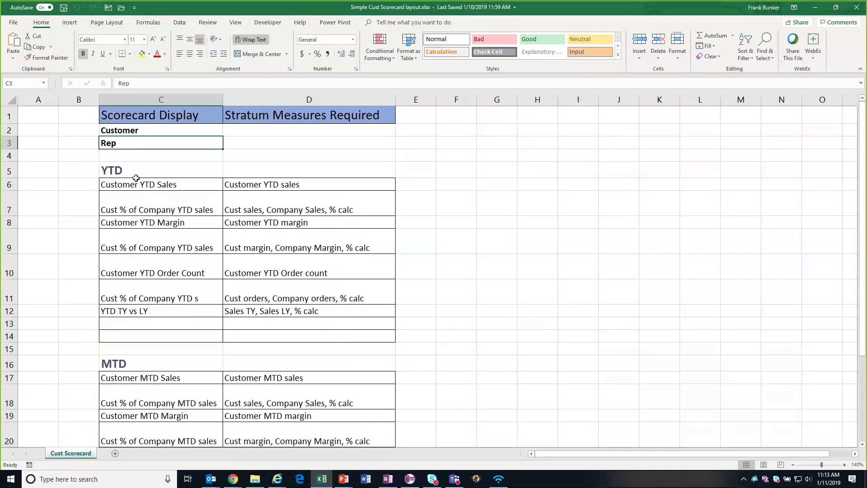
{"action": "left_click", "coordinate": [152, 185]}
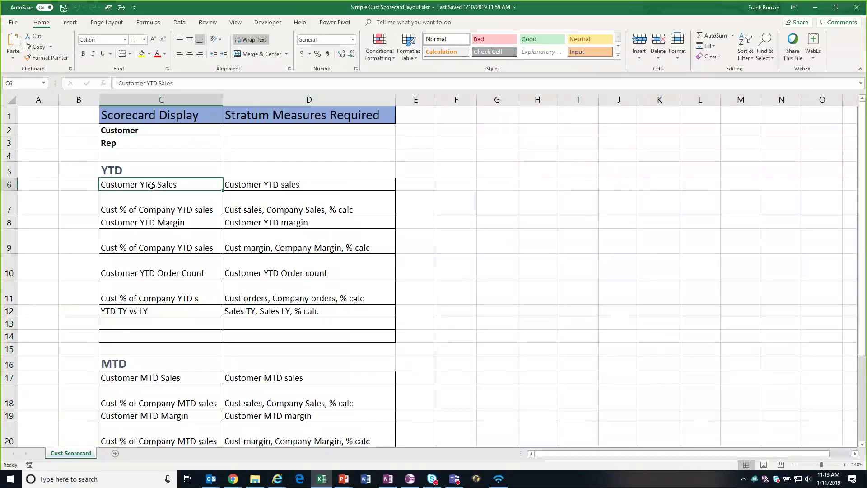
{"action": "left_click", "coordinate": [150, 210]}
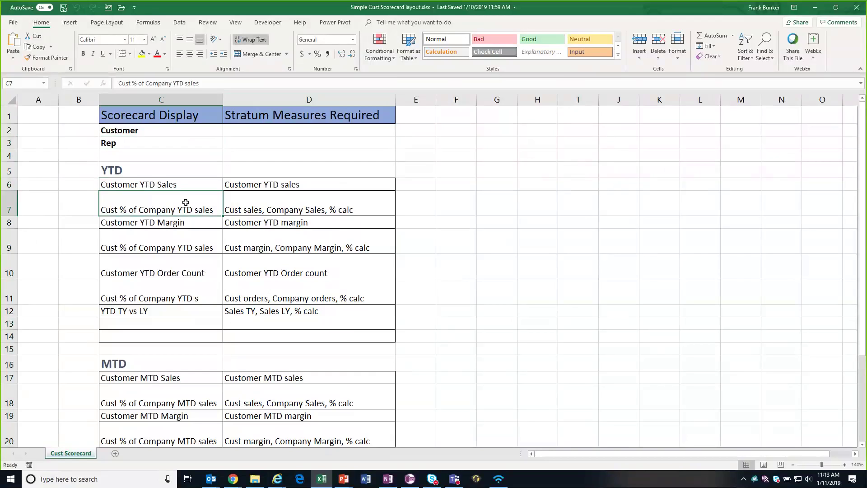
{"action": "left_click", "coordinate": [238, 204]}
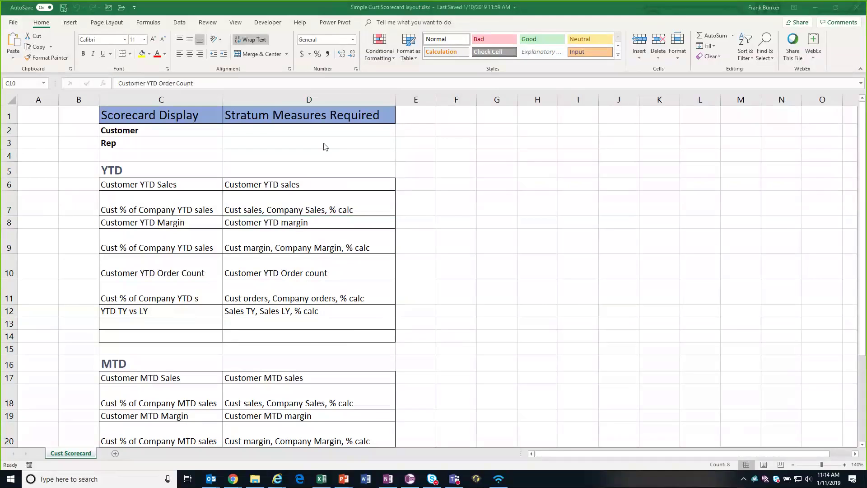
- Switch back to the browser, open the downloaded New View 2019-01-11.xlsx in Excel, and enlarge the sheet to 140%
{"action": "key", "text": "alt+Tab"}
{"action": "key", "text": "alt+Tab"}
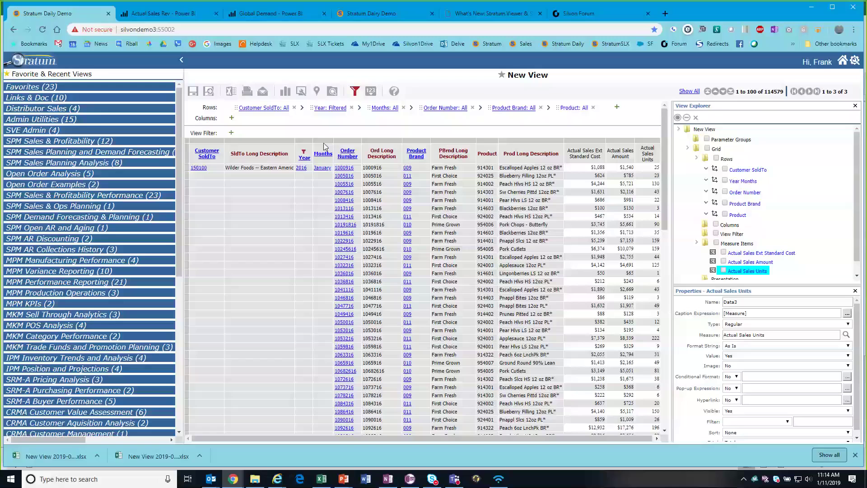
{"action": "left_click", "coordinate": [49, 456]}
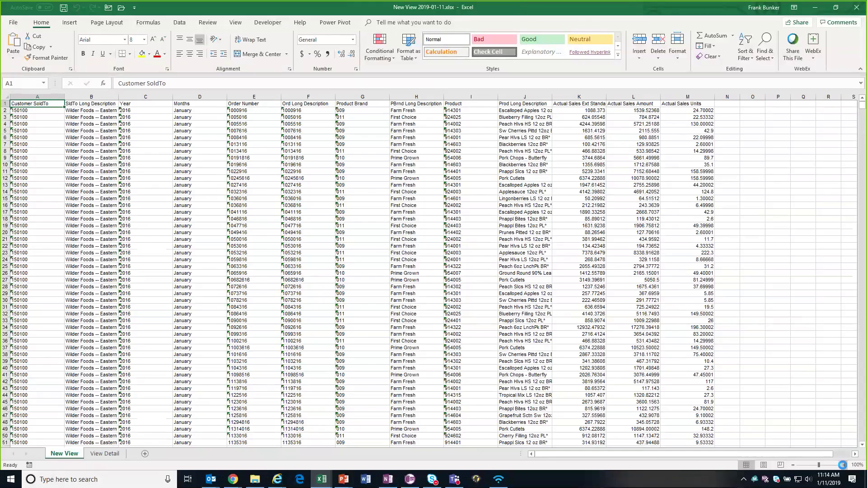
{"action": "left_click", "coordinate": [842, 464]}
{"action": "left_click", "coordinate": [843, 464]}
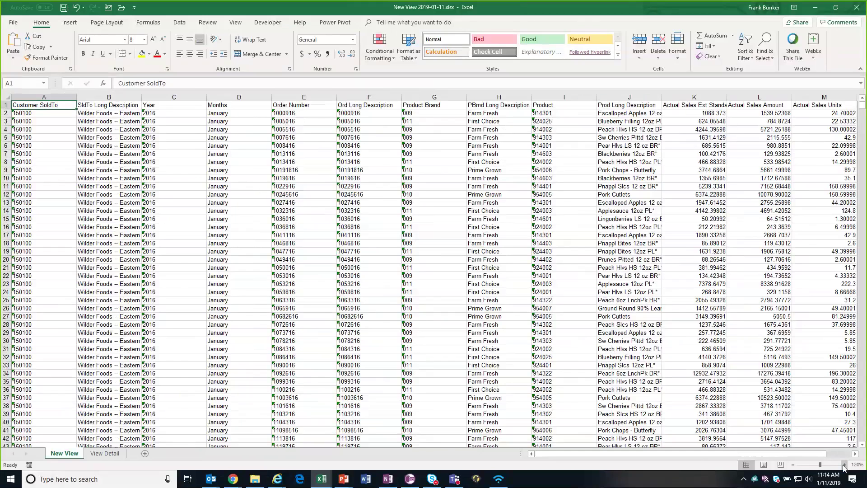
{"action": "left_click", "coordinate": [843, 465]}
{"action": "left_click", "coordinate": [844, 465]}
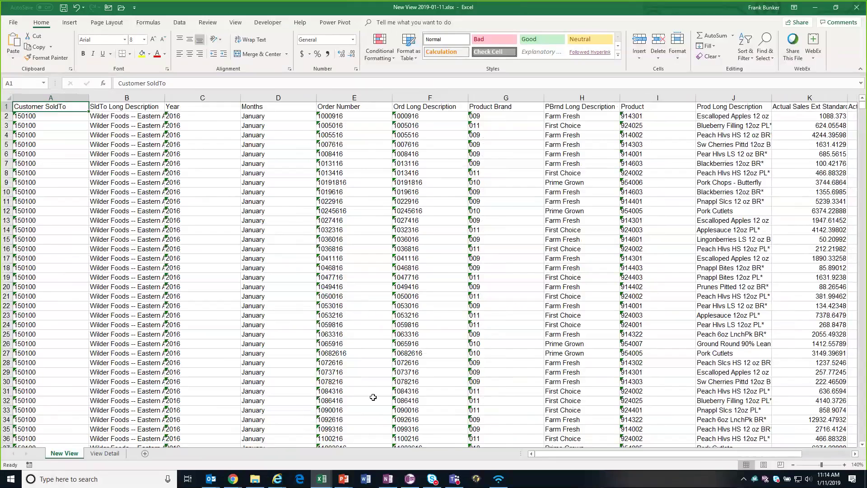
- Examine the exported Actual Sales Ext Standard Cost, Actual Sales Amount and Actual Sales Units columns
{"action": "left_click_drag", "start_coordinate": [550, 453], "coordinate": [622, 453]}
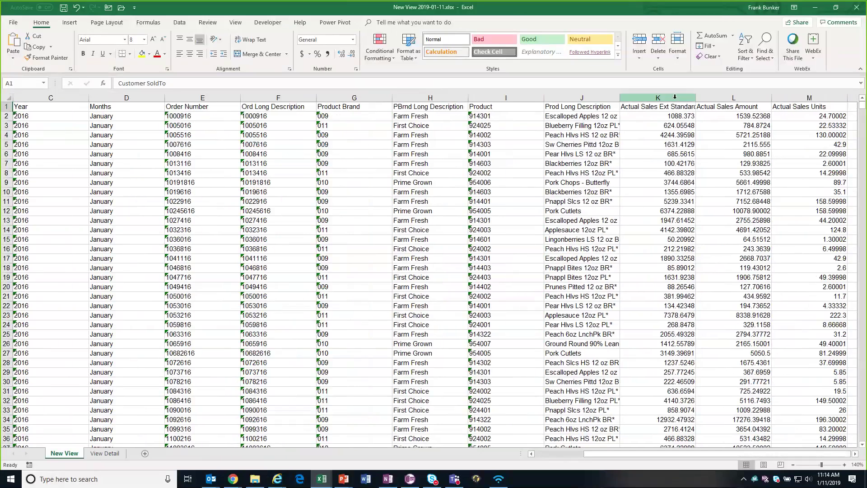
{"action": "left_click", "coordinate": [675, 116]}
{"action": "left_click", "coordinate": [674, 125]}
{"action": "left_click", "coordinate": [677, 98]}
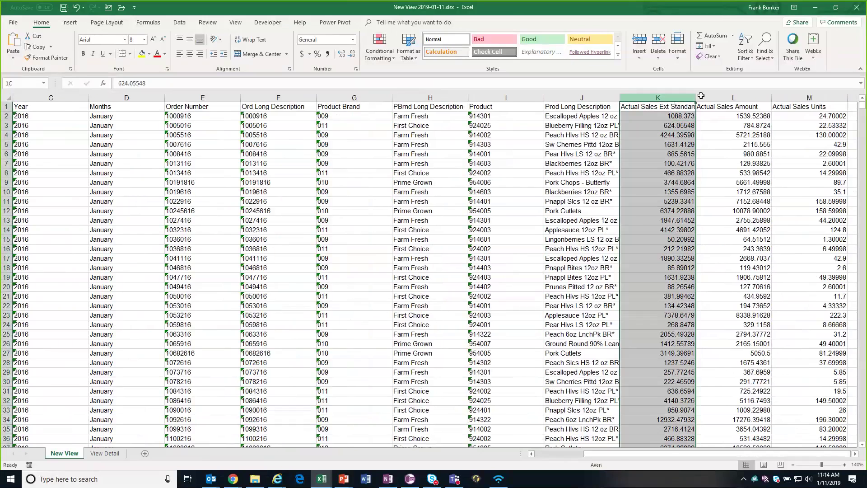
{"action": "left_click_drag", "start_coordinate": [701, 95], "coordinate": [808, 97]}
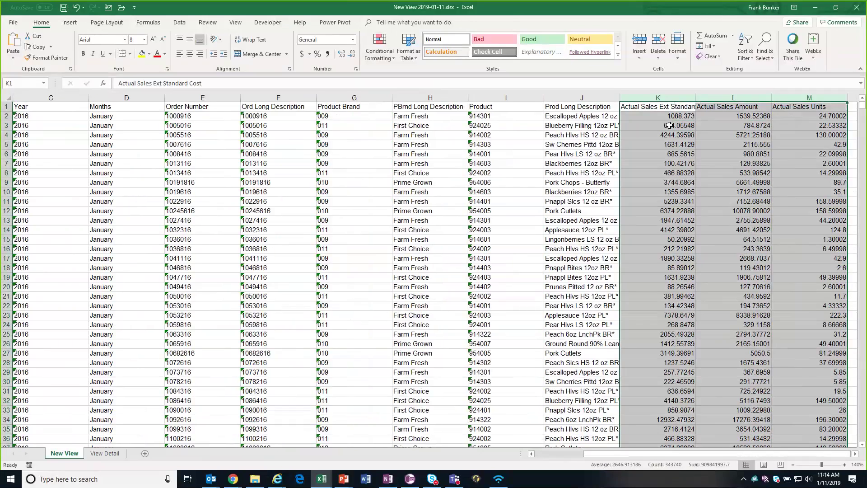
{"action": "key", "text": "ctrl+shift+Up"}
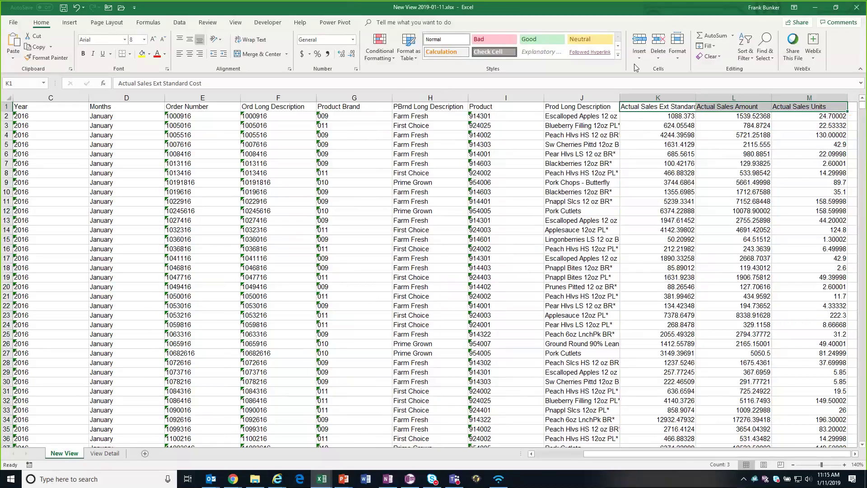
- Revisit the scorecard layout workbook, then view the Actual Sales Rev and Global Demand dashboards in Power BI
{"action": "key", "text": "alt+Tab"}
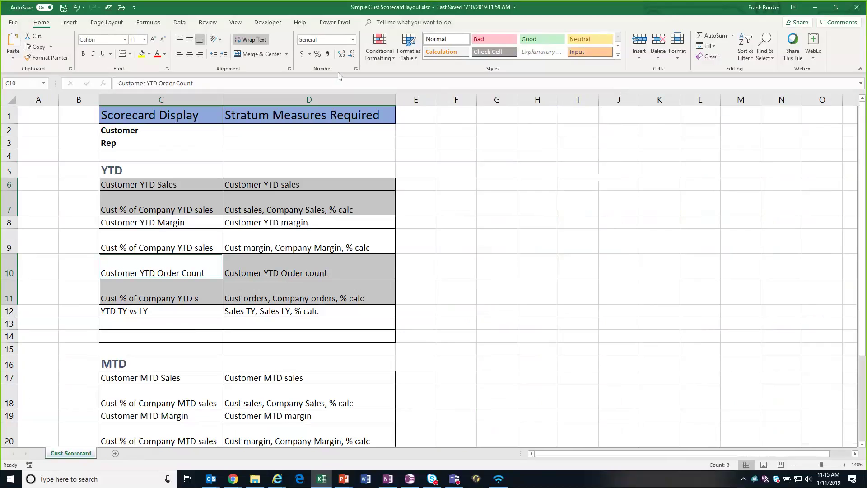
{"action": "key", "text": "alt+Tab"}
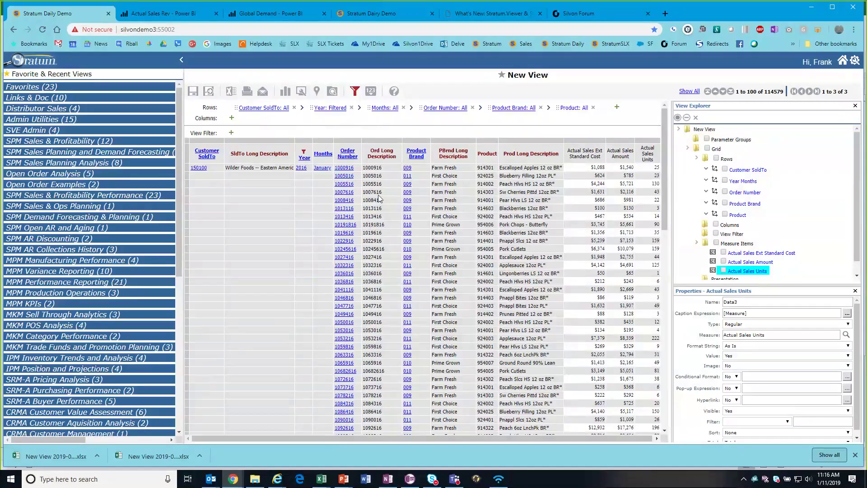
{"action": "left_click", "coordinate": [167, 13]}
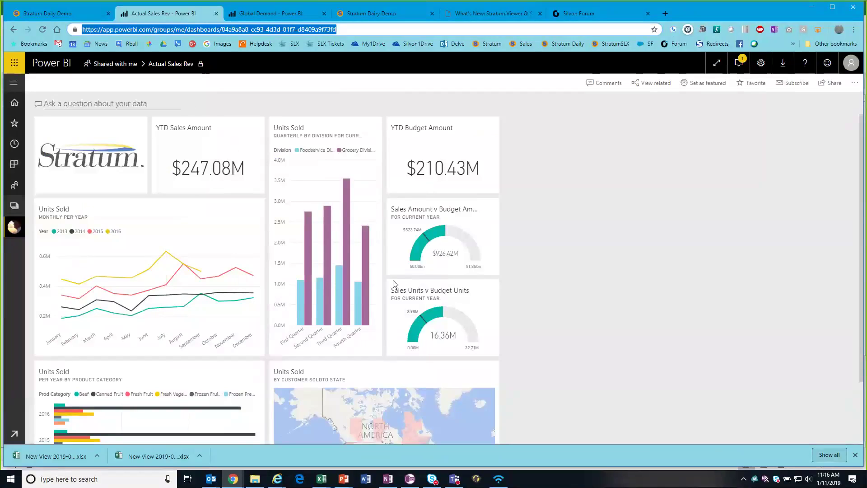
{"action": "left_click", "coordinate": [271, 13]}
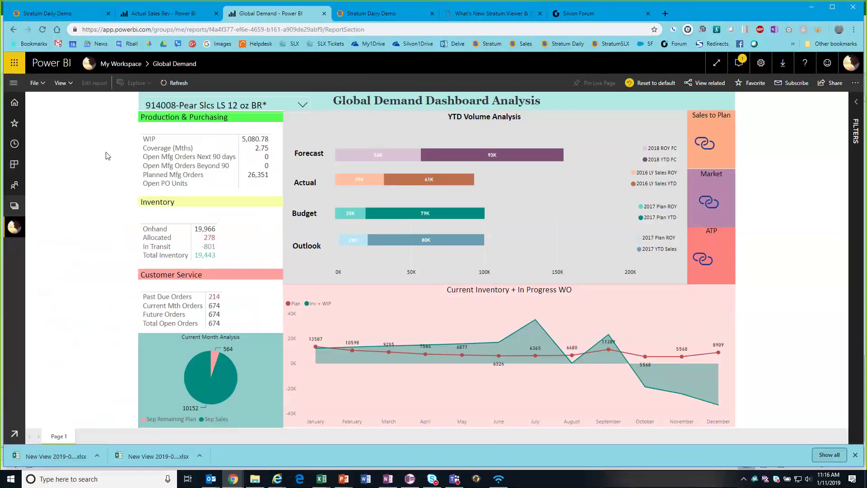
- Try other products such as 914002-Peach Hlvs HS 12 oz BR* in the Global Demand report, then reselect 914008-Pear Slcs LS 12 oz BR*
{"action": "left_click", "coordinate": [301, 105]}
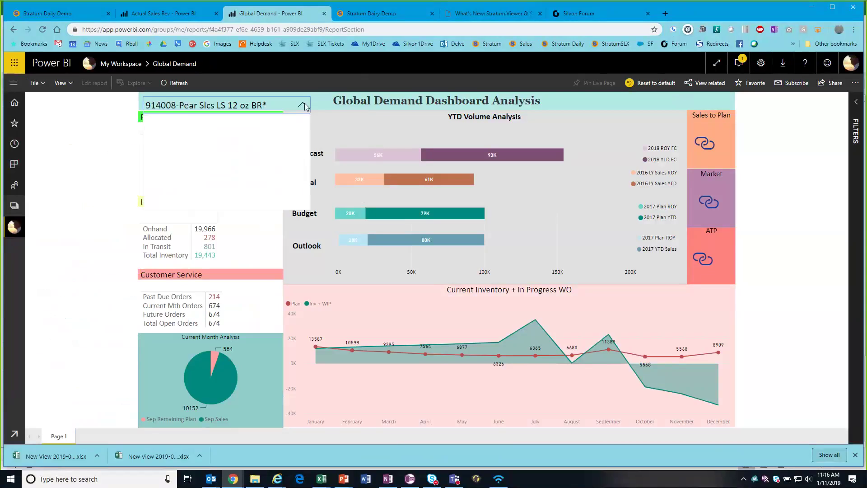
{"action": "left_click", "coordinate": [181, 151]}
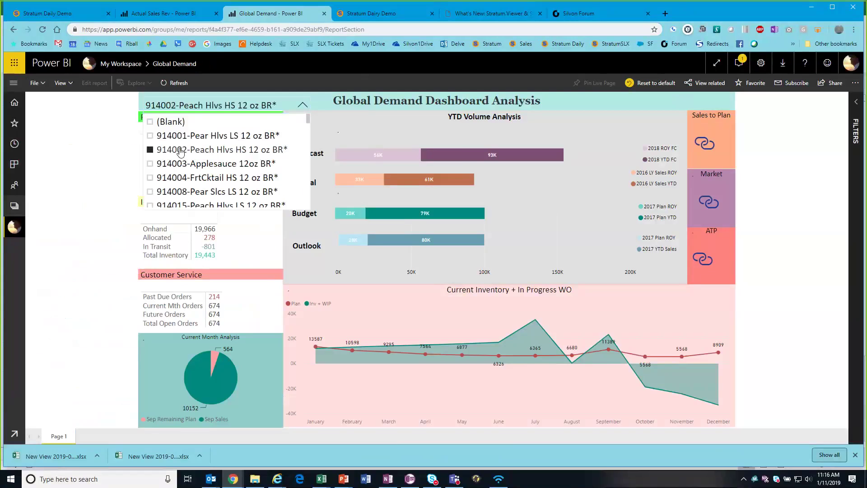
{"action": "left_click", "coordinate": [177, 178]}
{"action": "left_click", "coordinate": [184, 193]}
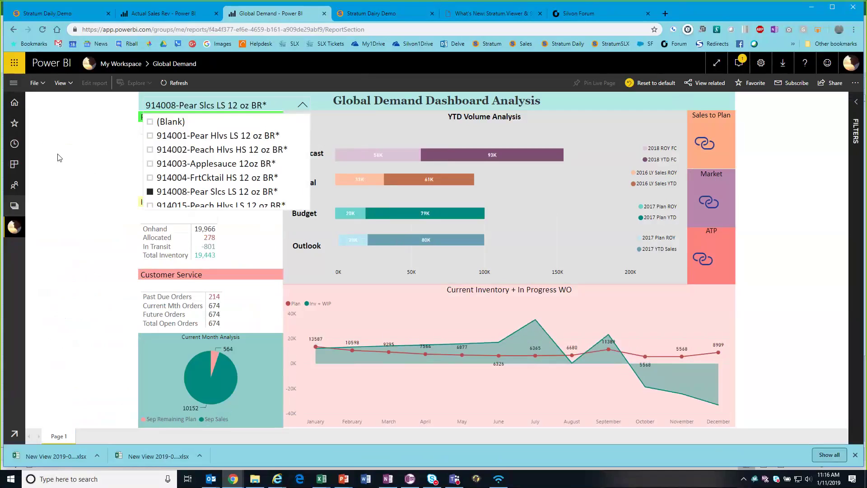
- Return to Stratum Daily Demo and create a new view in the Favorites group
{"action": "left_click", "coordinate": [61, 13]}
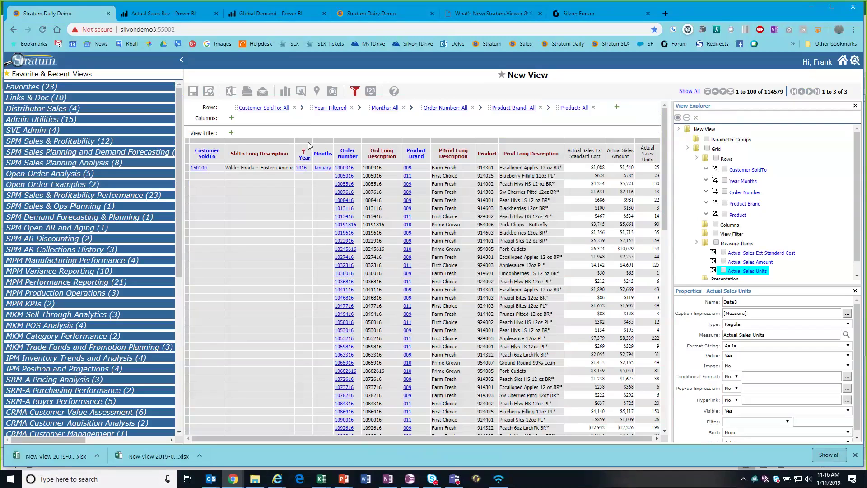
{"action": "left_click", "coordinate": [43, 86]}
{"action": "right_click", "coordinate": [44, 89]}
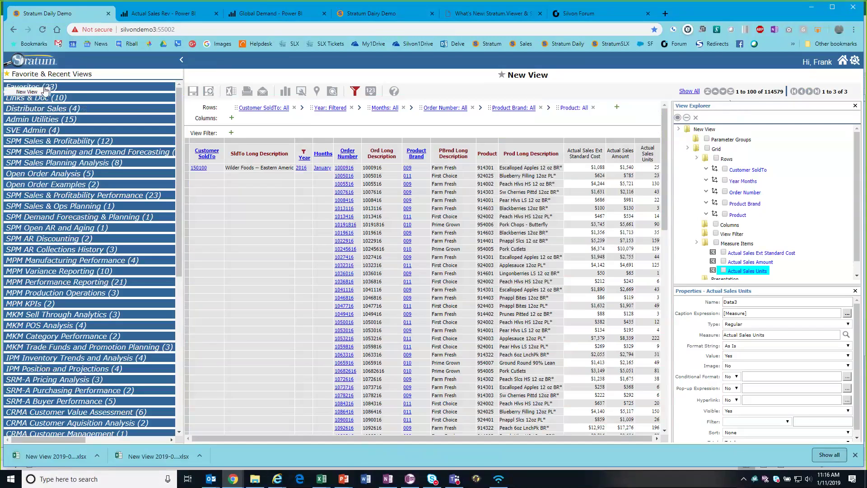
{"action": "left_click", "coordinate": [43, 91]}
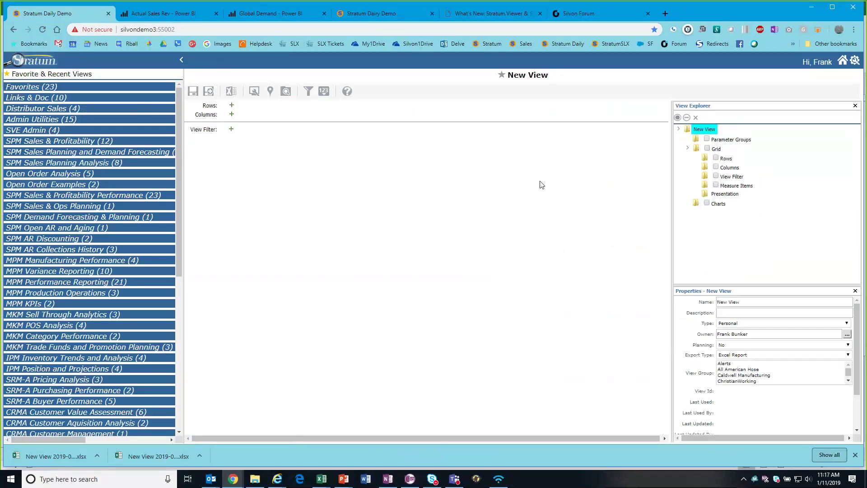
- Search the available column levels for "customer" and add Customer SoldTo to the view's columns
{"action": "right_click", "coordinate": [729, 169]}
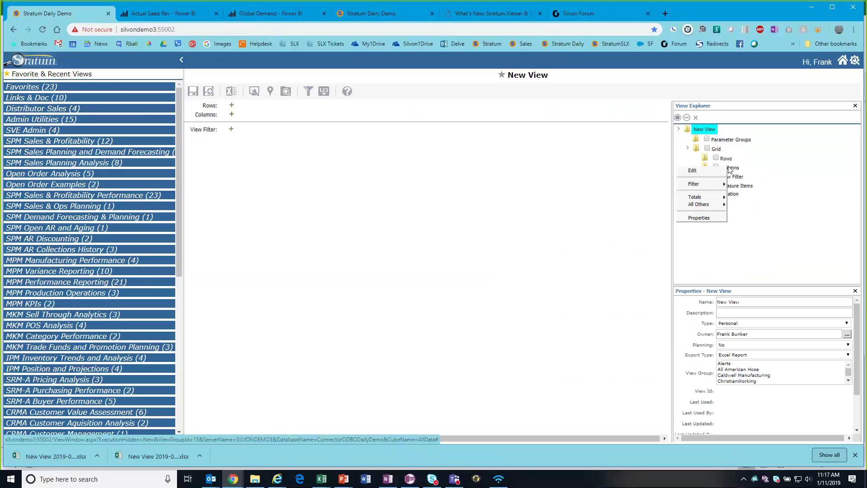
{"action": "left_click", "coordinate": [699, 171]}
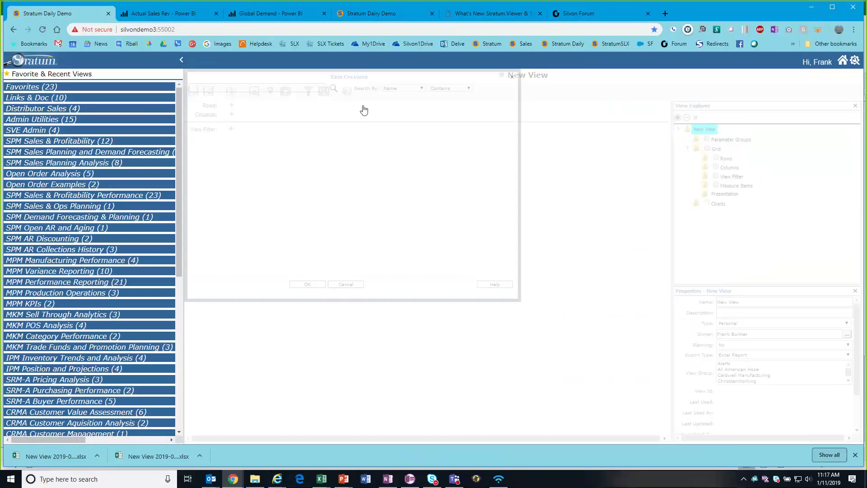
{"action": "left_click", "coordinate": [268, 88]}
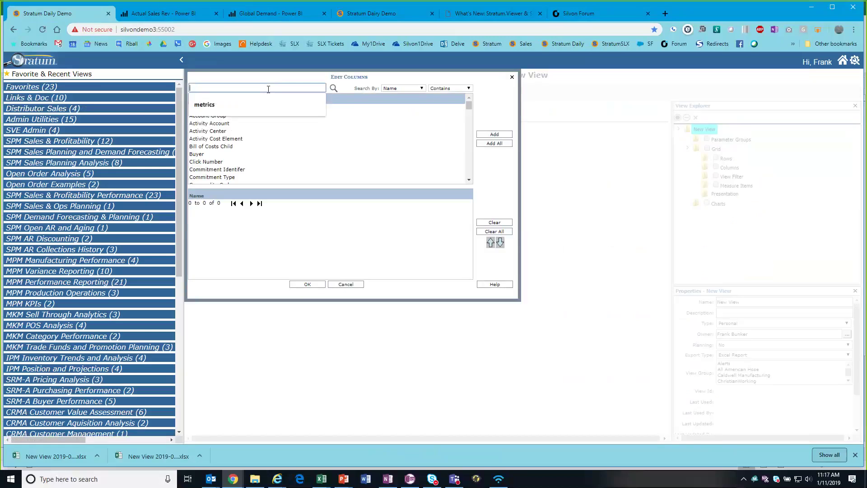
{"action": "type", "text": "customer"}
{"action": "key", "text": "Return"}
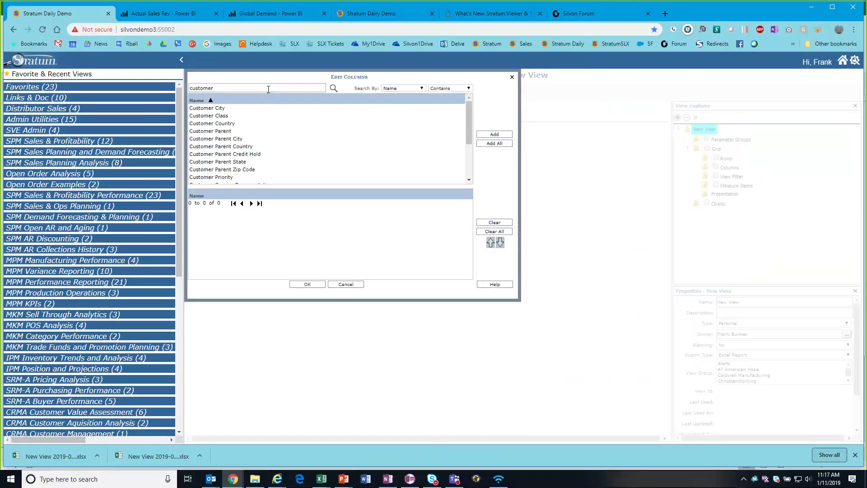
{"action": "scroll", "coordinate": [265, 142], "scroll_direction": "down", "scroll_amount": 2}
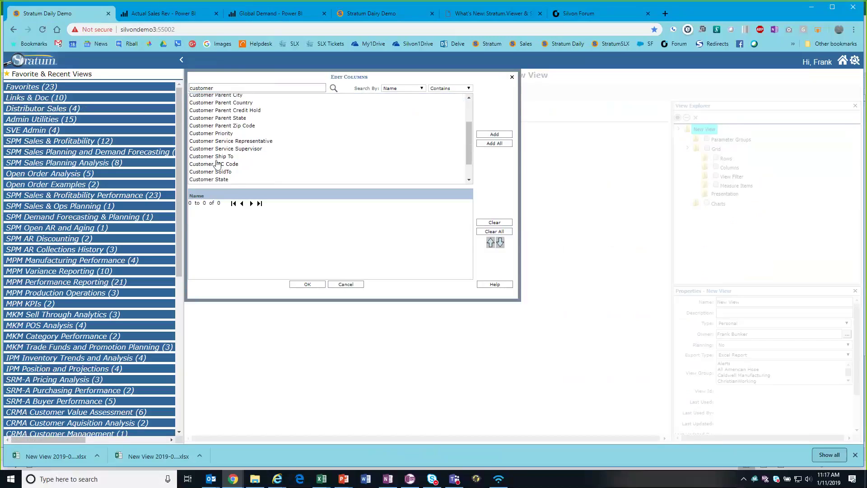
{"action": "left_click", "coordinate": [226, 170]}
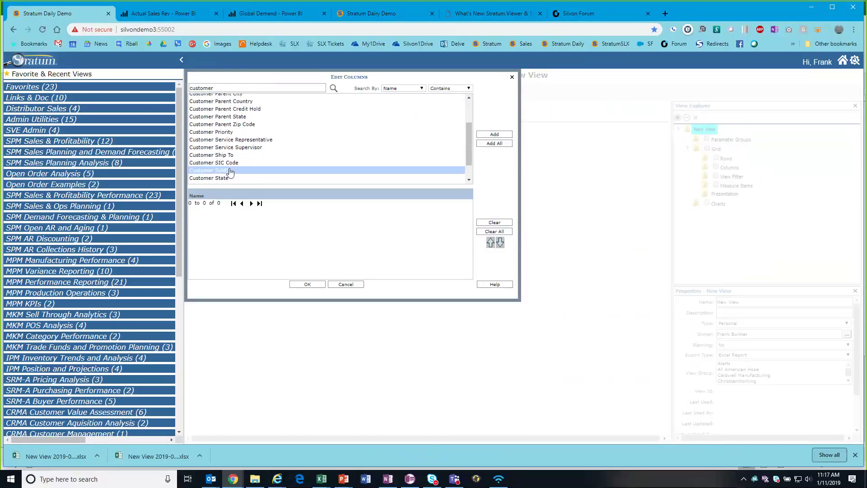
{"action": "left_click", "coordinate": [494, 135]}
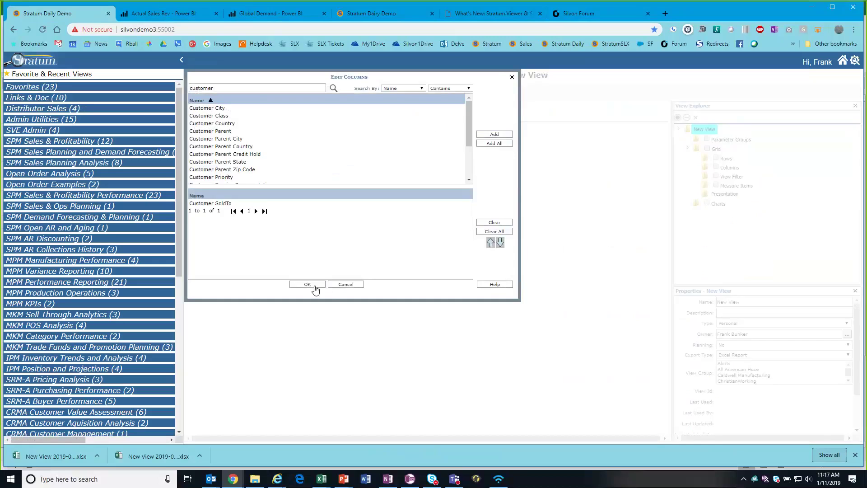
{"action": "left_click", "coordinate": [314, 287]}
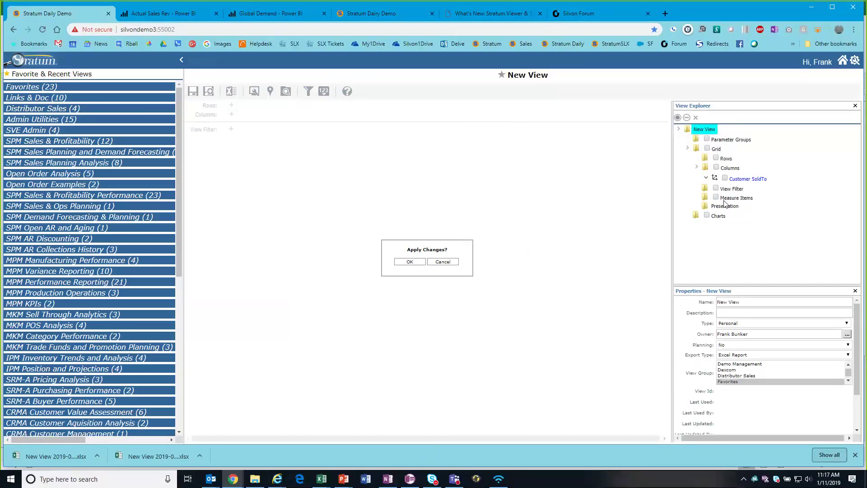
- Add the Company level to the new view's View Filter
{"action": "double_click", "coordinate": [701, 189]}
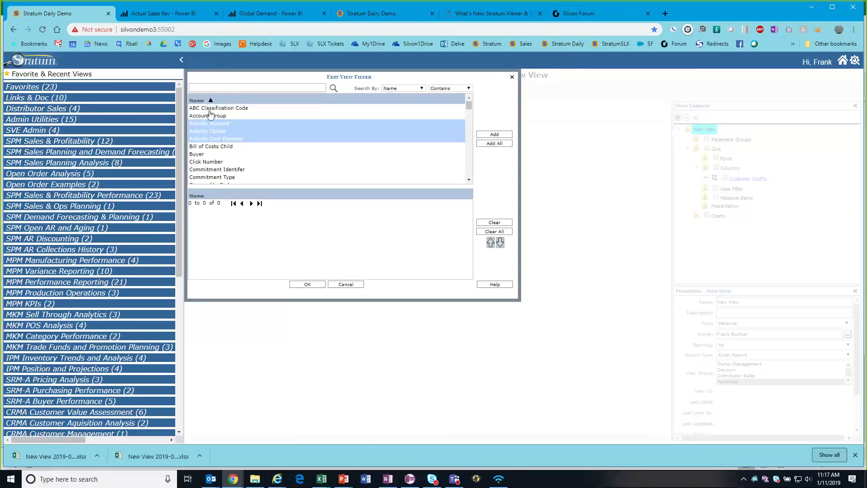
{"action": "left_click", "coordinate": [342, 117]}
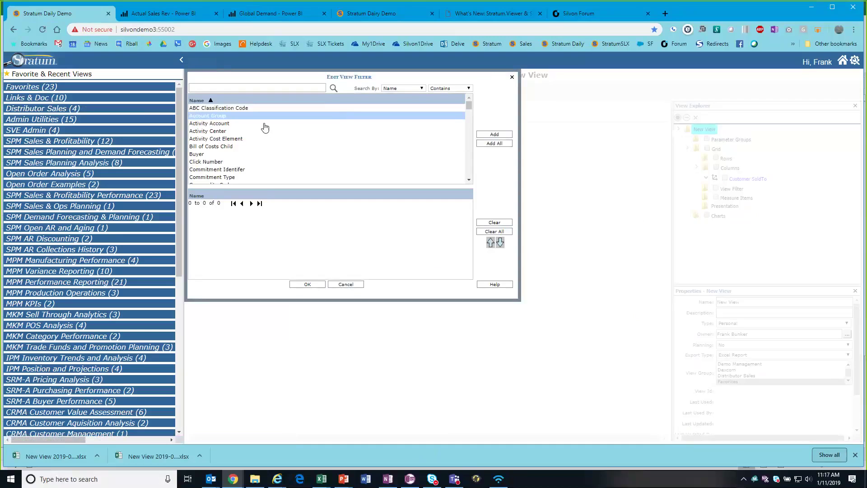
{"action": "scroll", "coordinate": [261, 132], "scroll_direction": "down", "scroll_amount": 3}
{"action": "left_click", "coordinate": [212, 114]}
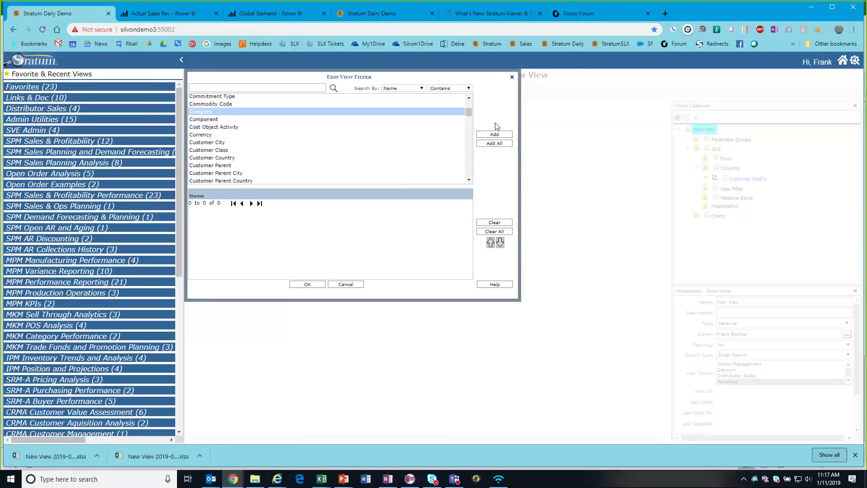
{"action": "left_click", "coordinate": [494, 134]}
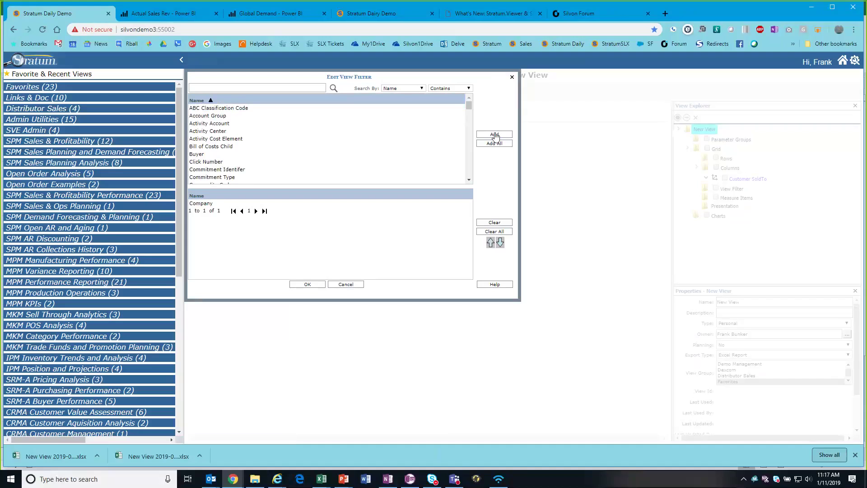
{"action": "left_click", "coordinate": [304, 286]}
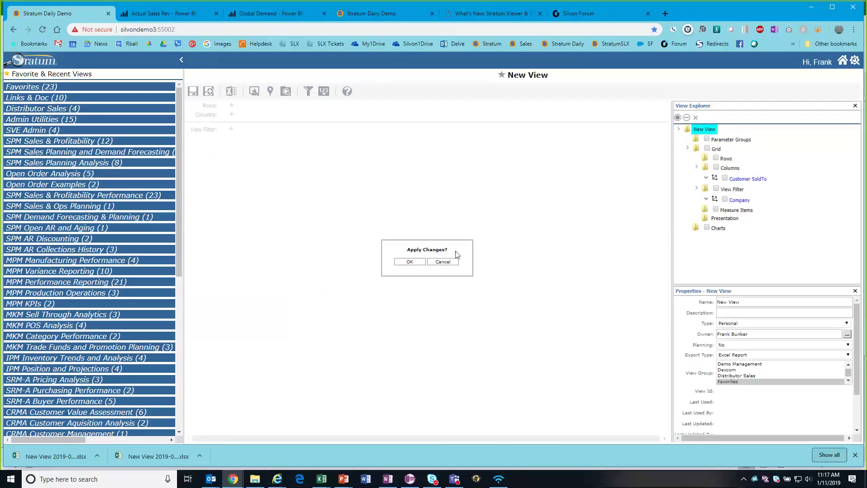
- Start a regular measure item, search the measures for "sales" and choose Actual Sales Amount
{"action": "right_click", "coordinate": [732, 212]}
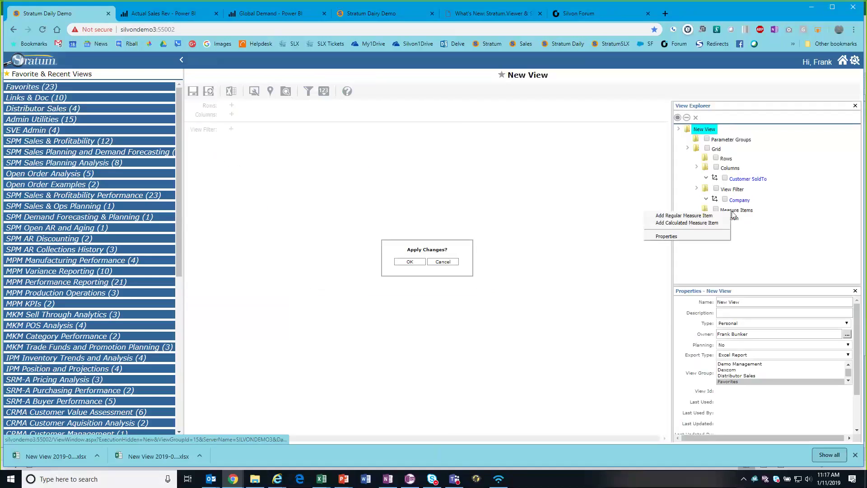
{"action": "left_click", "coordinate": [701, 216]}
{"action": "left_click", "coordinate": [262, 86]}
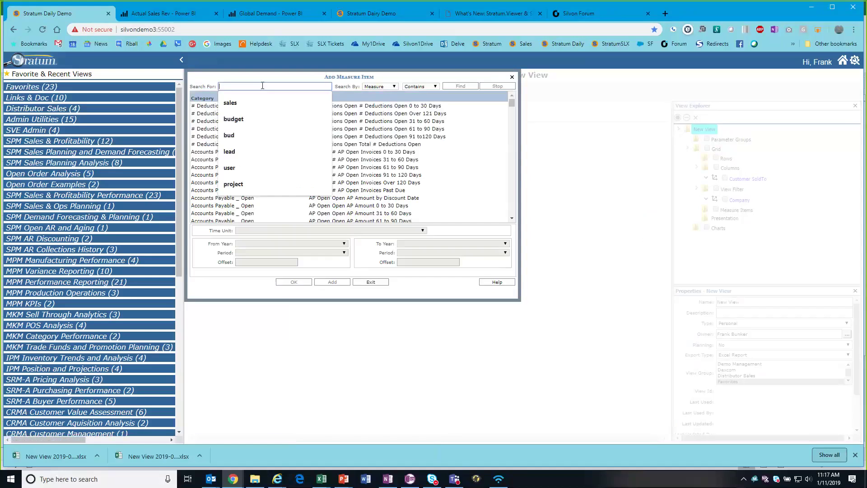
{"action": "type", "text": "sales"}
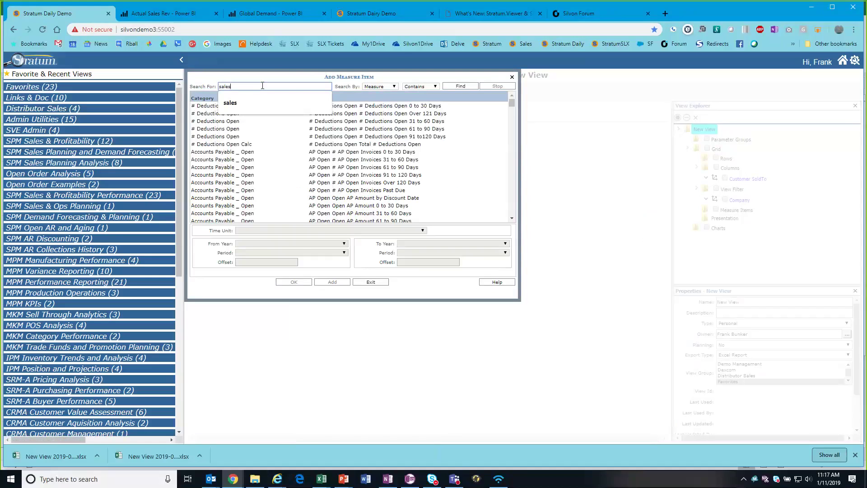
{"action": "key", "text": "Return"}
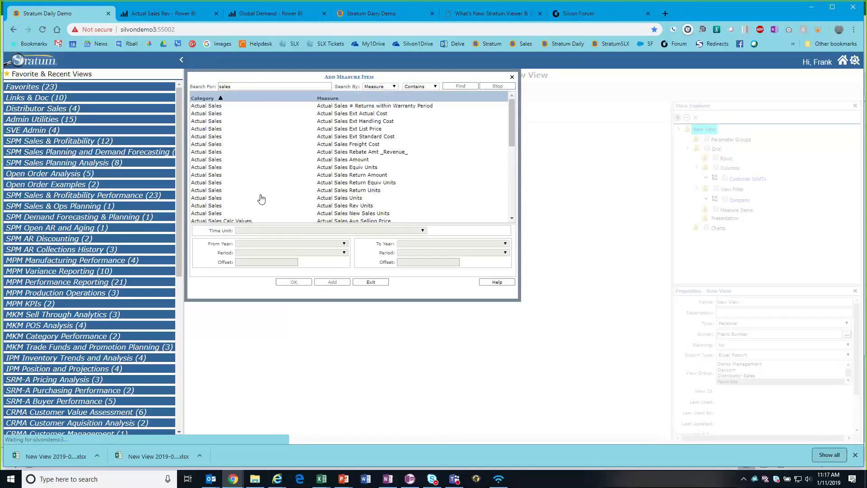
{"action": "left_click", "coordinate": [349, 161]}
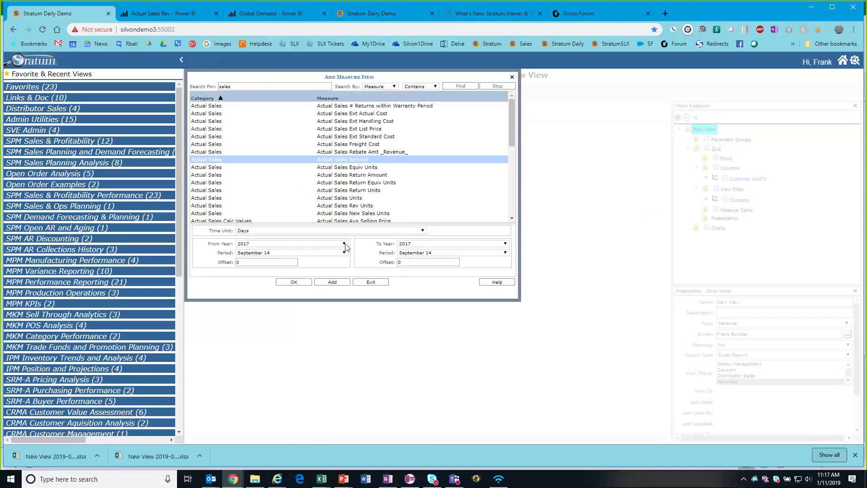
- Set the measure's time unit to Months and both its From Year and To Year to Current Year
{"action": "left_click", "coordinate": [307, 229]}
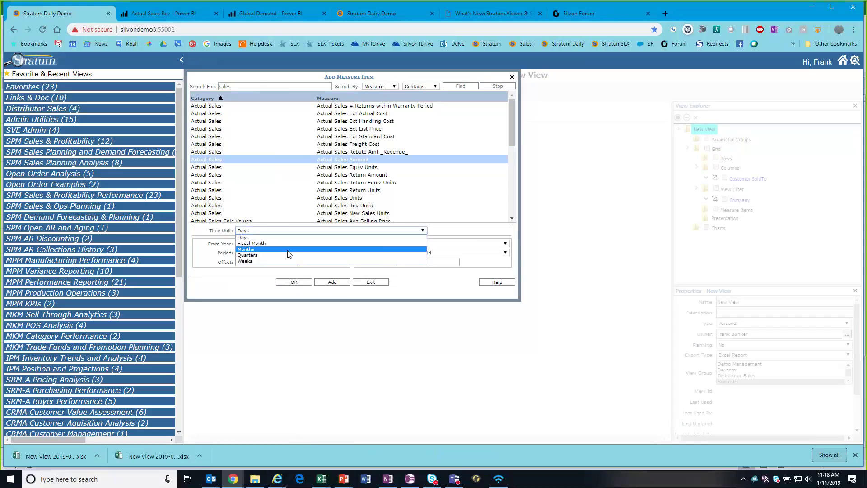
{"action": "left_click", "coordinate": [287, 253]}
{"action": "left_click", "coordinate": [344, 244]}
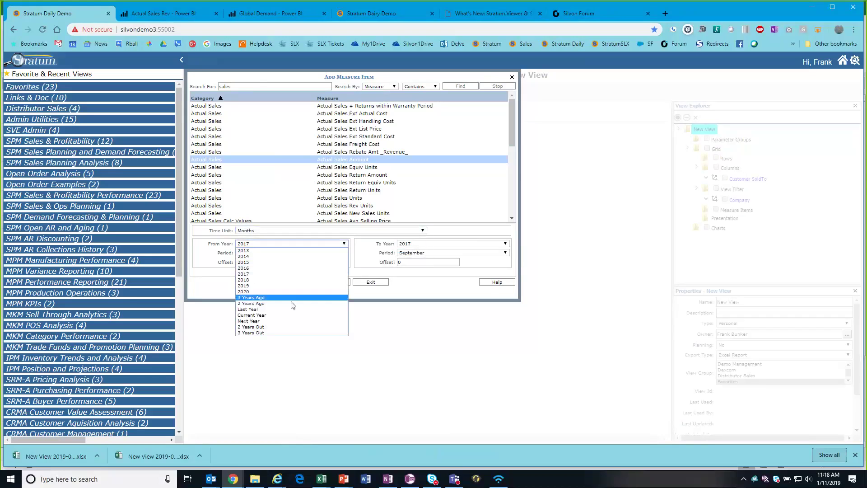
{"action": "left_click", "coordinate": [290, 314]}
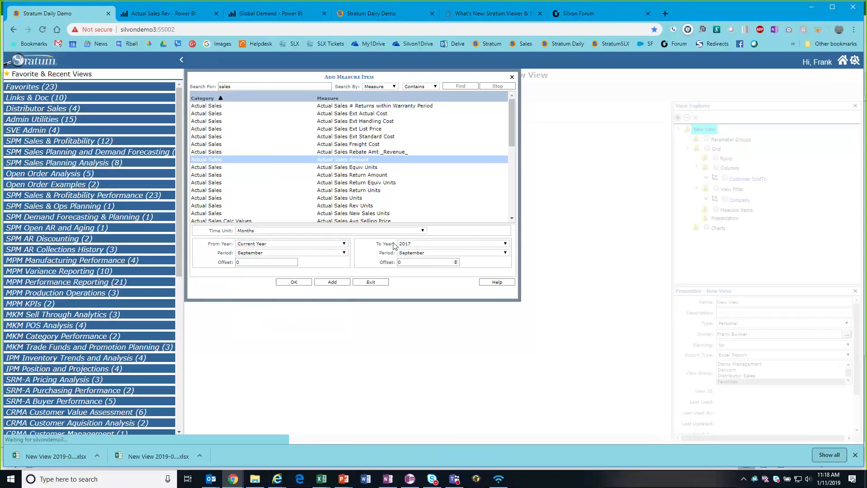
{"action": "left_click", "coordinate": [413, 244]}
{"action": "left_click", "coordinate": [413, 274]}
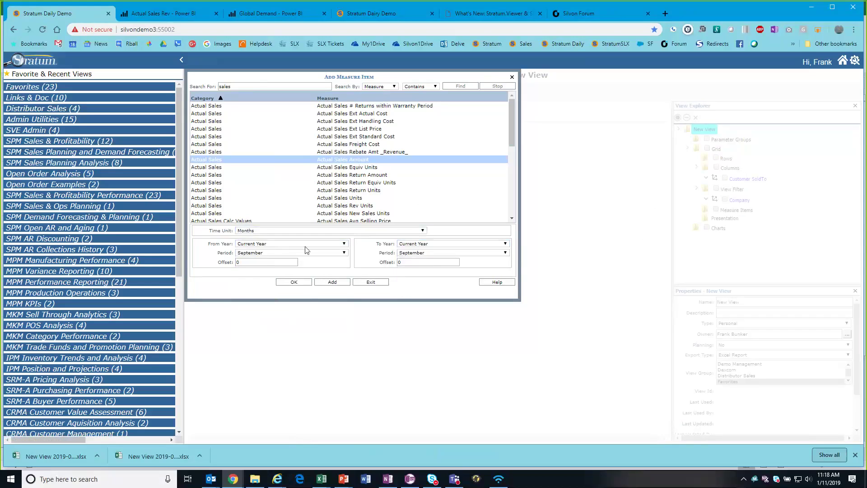
- Set the measure's period from January to Current Month, add it and apply the changes to the view
{"action": "left_click", "coordinate": [343, 252]}
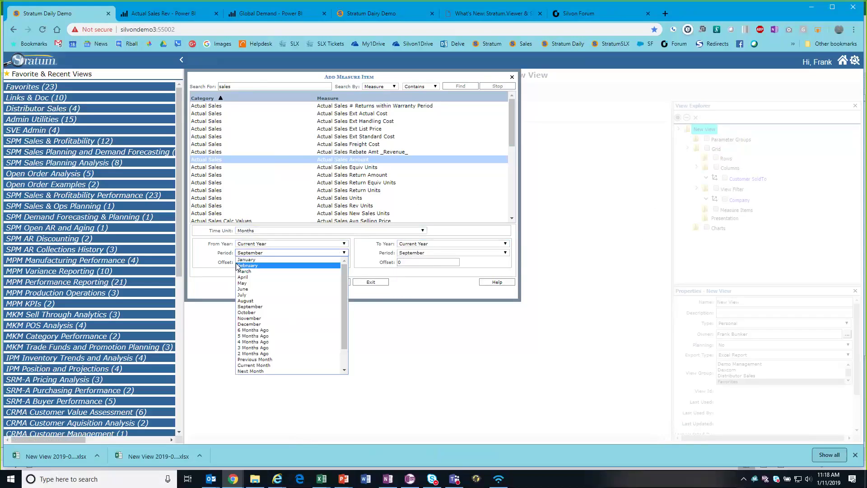
{"action": "left_click", "coordinate": [248, 266]}
{"action": "left_click", "coordinate": [412, 253]}
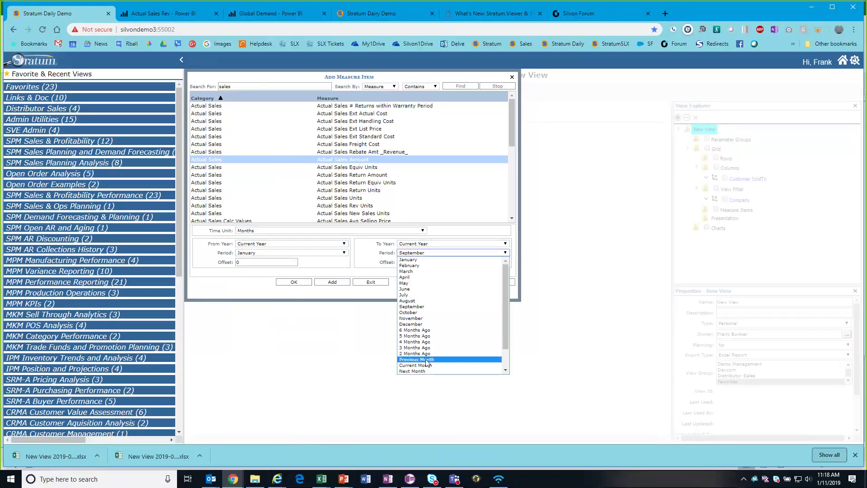
{"action": "left_click", "coordinate": [415, 365]}
{"action": "left_click", "coordinate": [296, 282]}
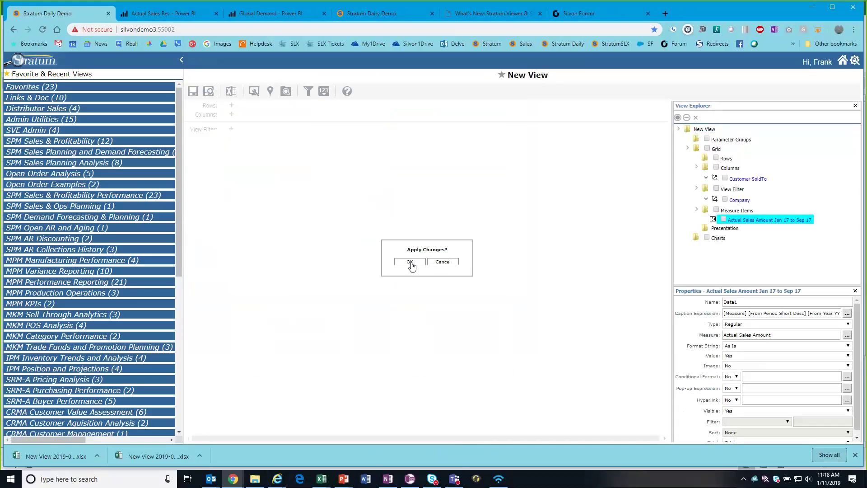
{"action": "left_click", "coordinate": [410, 263]}
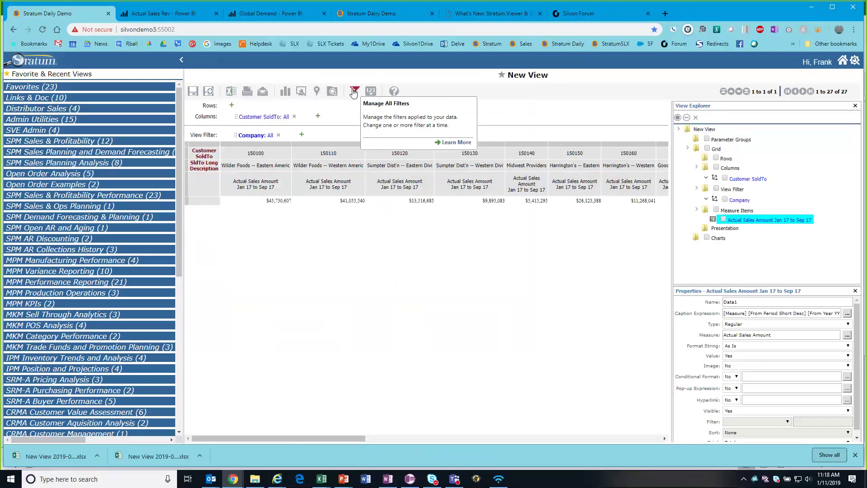
- Filter the view's Company level to 100, Fresh to Market Foods, Inc
{"action": "left_click", "coordinate": [264, 135]}
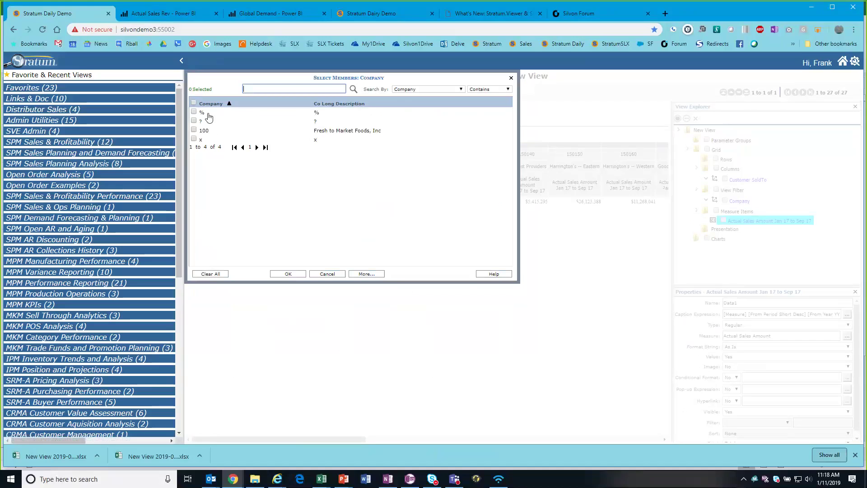
{"action": "left_click", "coordinate": [244, 131]}
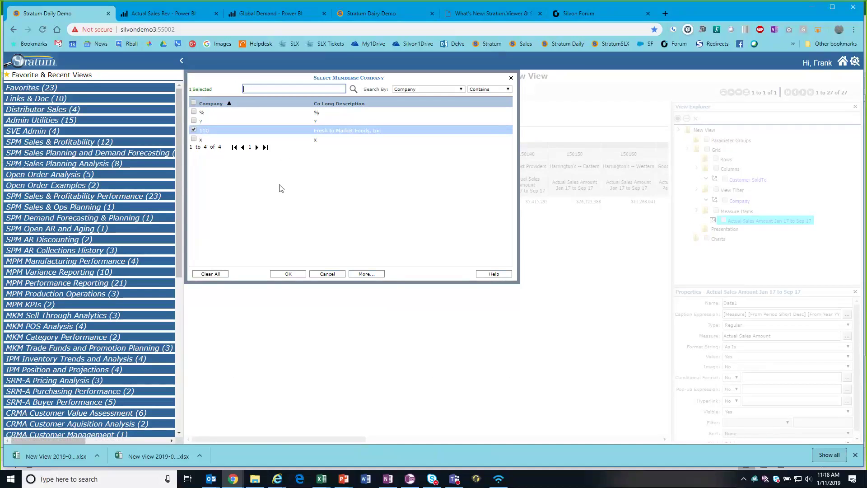
{"action": "left_click", "coordinate": [288, 274]}
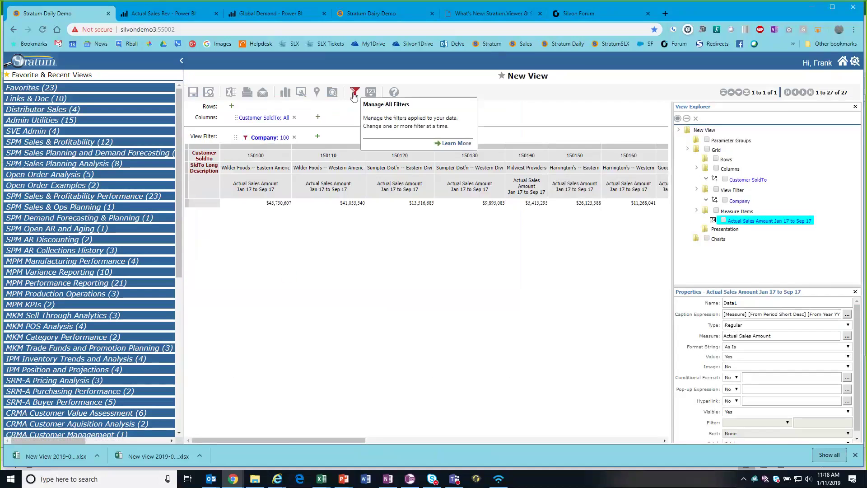
- Filter Customer SoldTo to Auburn Providers through the view's filter management and apply it
{"action": "left_click", "coordinate": [354, 94]}
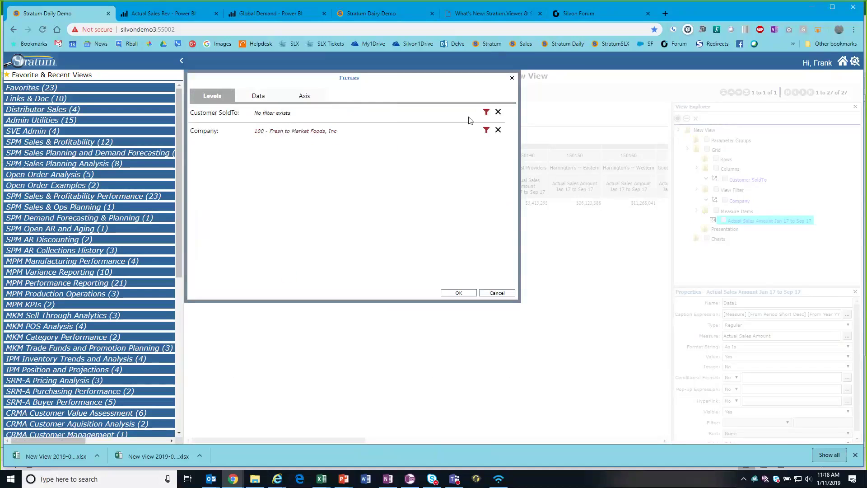
{"action": "left_click", "coordinate": [486, 111]}
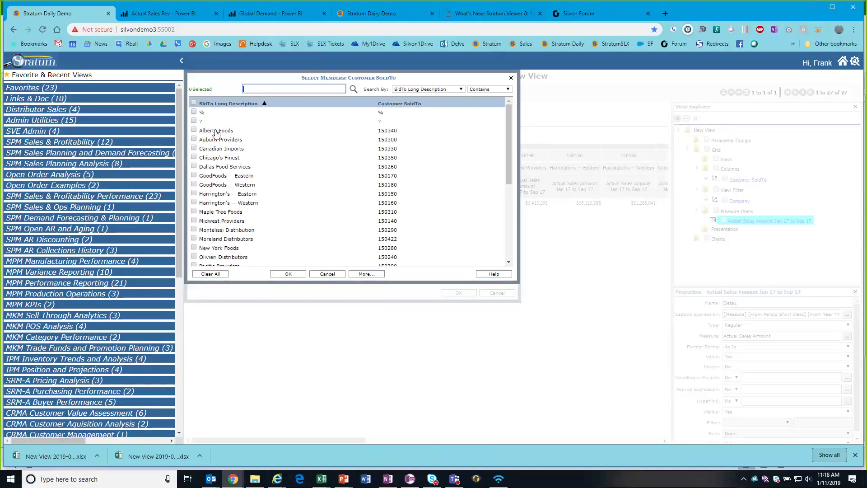
{"action": "left_click", "coordinate": [220, 140]}
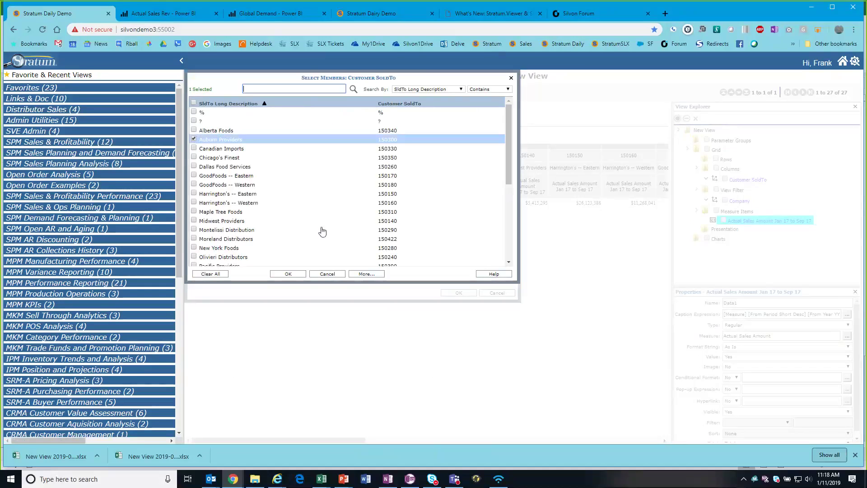
{"action": "left_click", "coordinate": [295, 275]}
{"action": "left_click", "coordinate": [464, 293]}
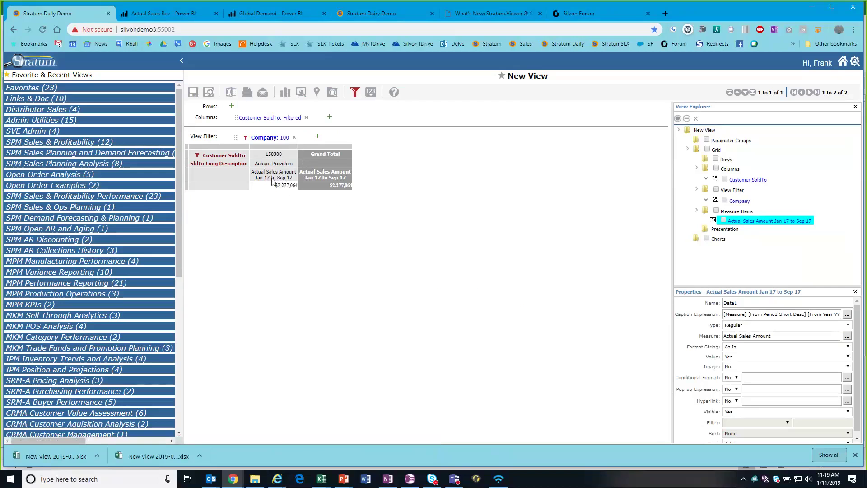
- Start a copy of the Actual Sales Amount measure item and search for a replacement measure with "order"
{"action": "left_click", "coordinate": [372, 93]}
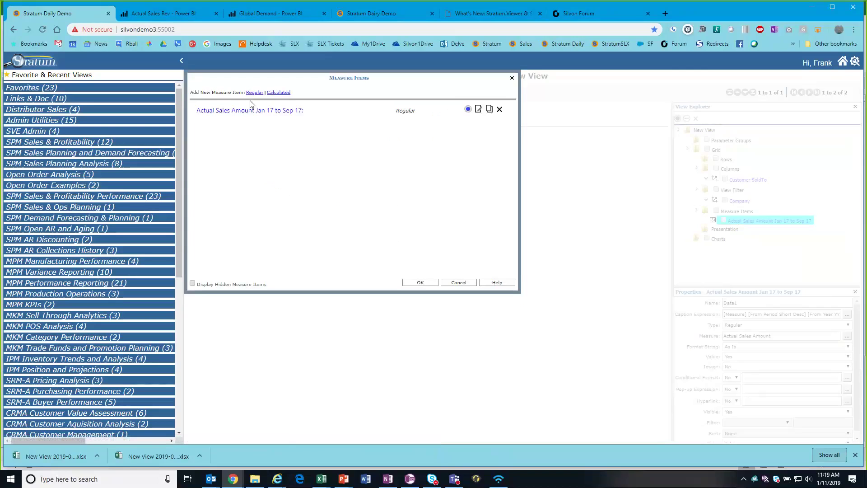
{"action": "left_click", "coordinate": [490, 110]}
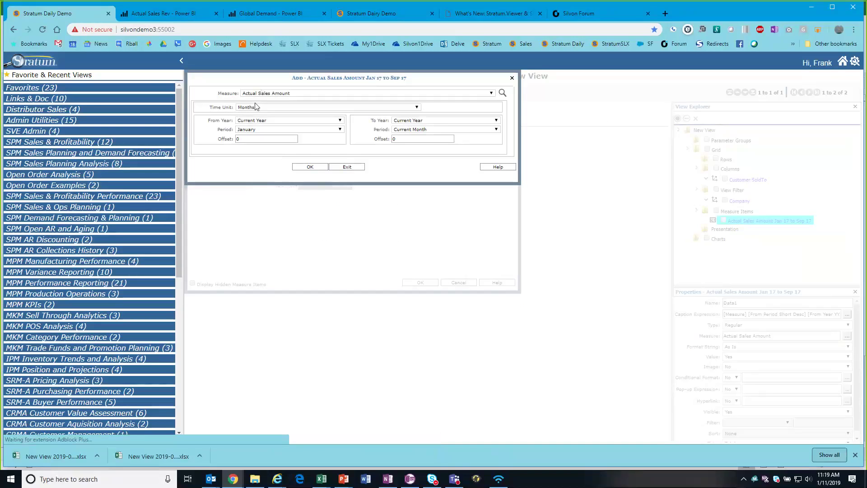
{"action": "left_click", "coordinate": [491, 94]}
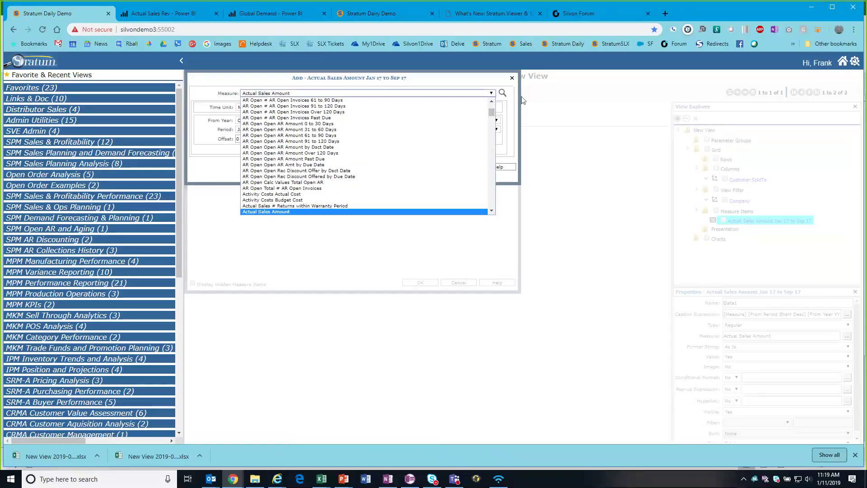
{"action": "left_click", "coordinate": [502, 94]}
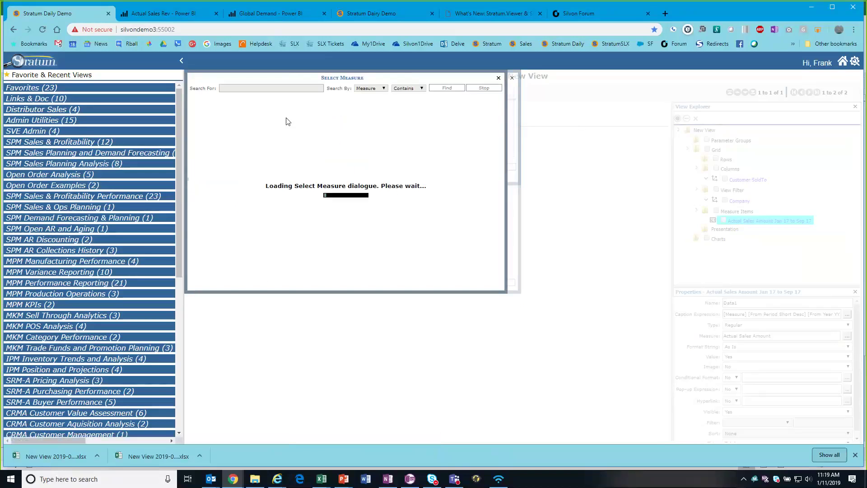
{"action": "left_click", "coordinate": [278, 89]}
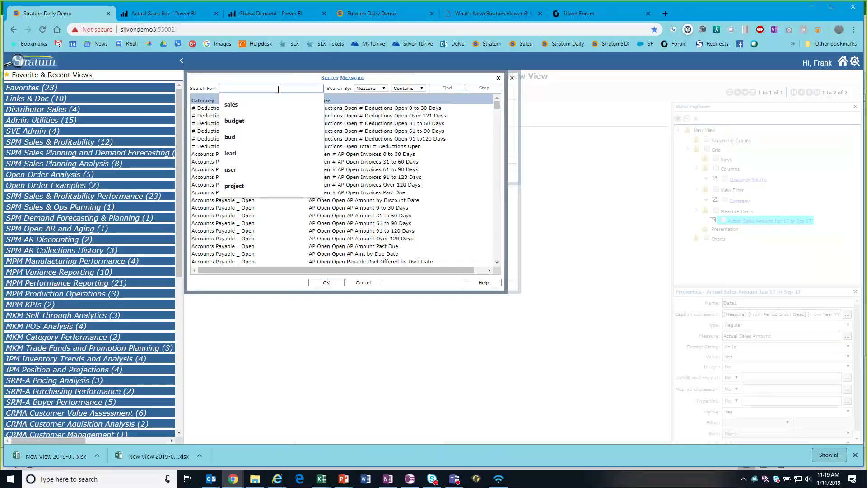
{"action": "type", "text": "order"}
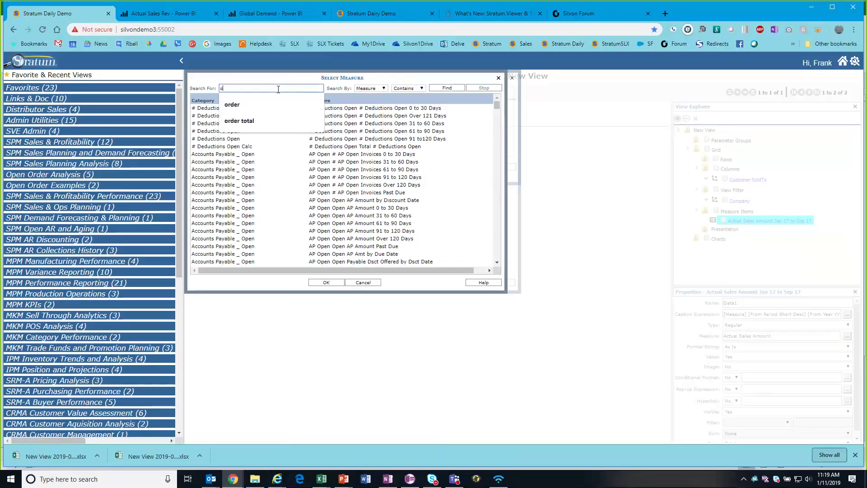
{"action": "key", "text": "Return"}
- Narrow the measure search to "order total" and assign Order Totals Total # Orders to the copied measure item
{"action": "left_click", "coordinate": [278, 89]}
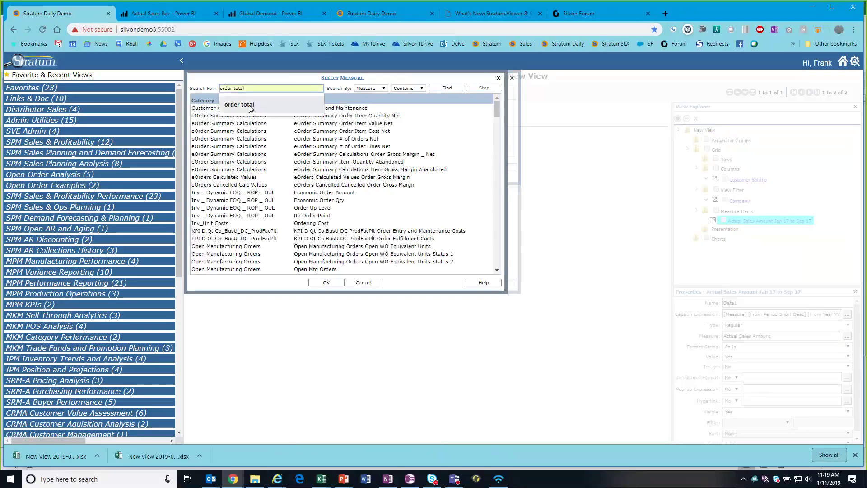
{"action": "left_click", "coordinate": [249, 108]}
{"action": "left_click", "coordinate": [456, 88]}
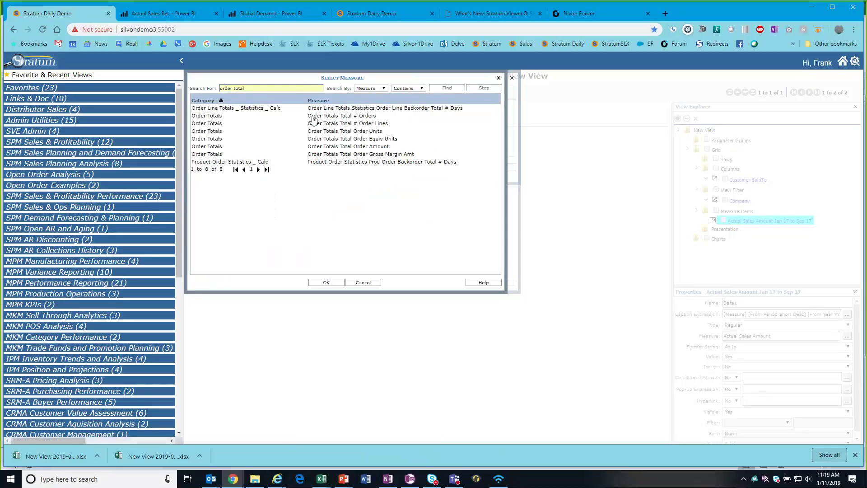
{"action": "left_click", "coordinate": [335, 116]}
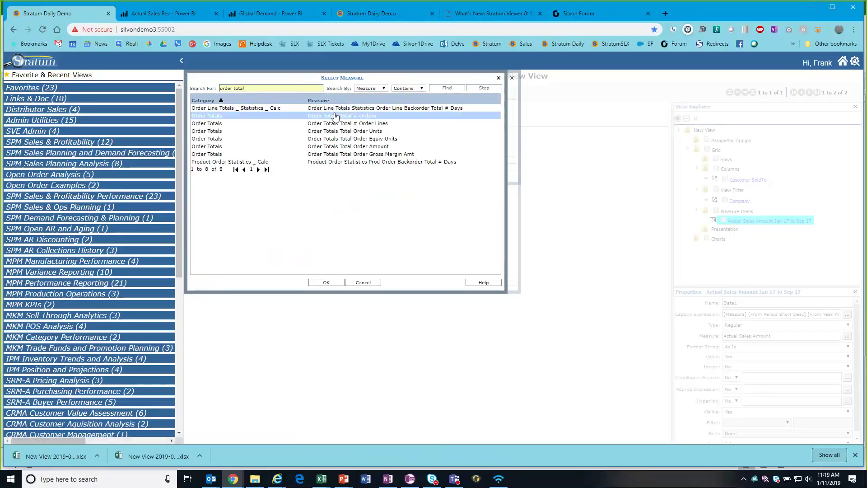
{"action": "left_click", "coordinate": [340, 284]}
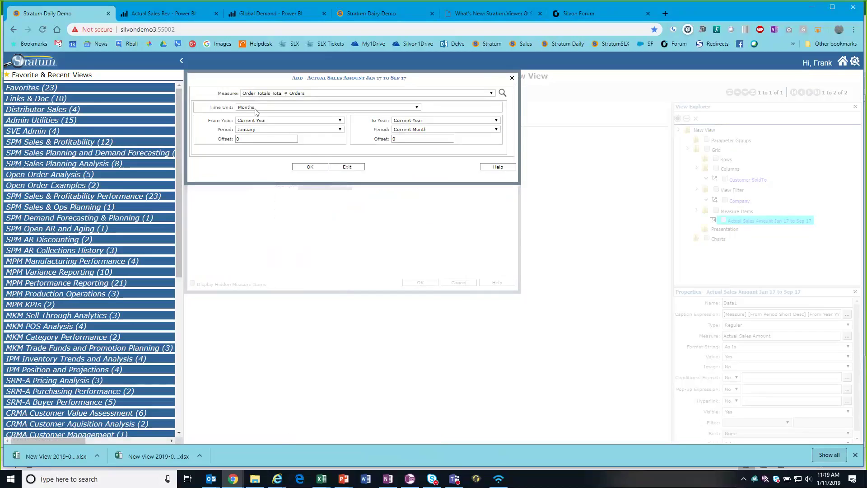
- Confirm the order totals measure item and start a calculated measure item captioned Tot Co Sales with the format $#,###,##0
{"action": "left_click", "coordinate": [316, 168]}
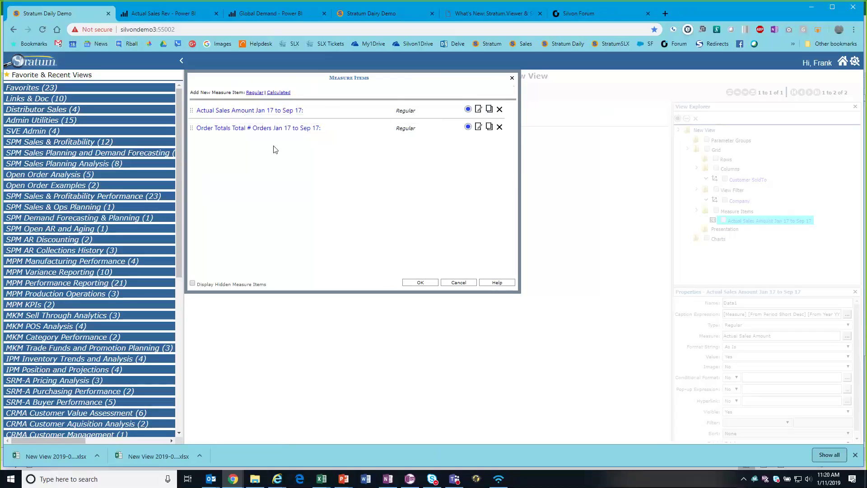
{"action": "left_click", "coordinate": [279, 92]}
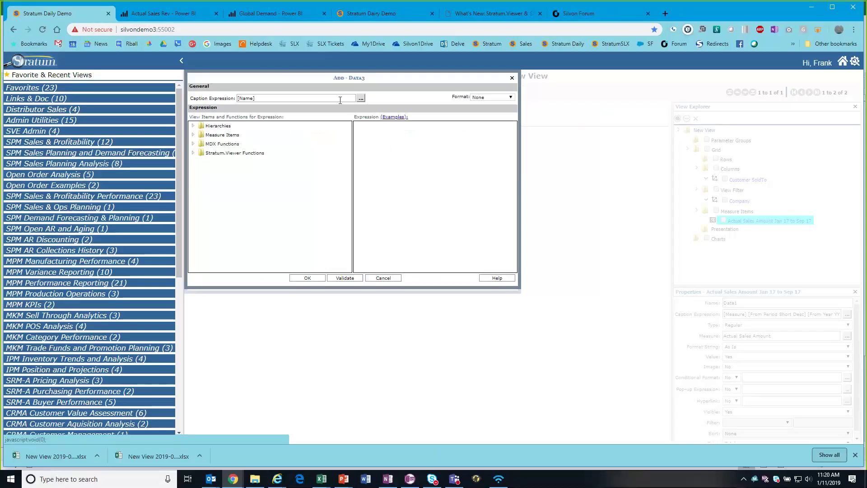
{"action": "left_click", "coordinate": [360, 98]}
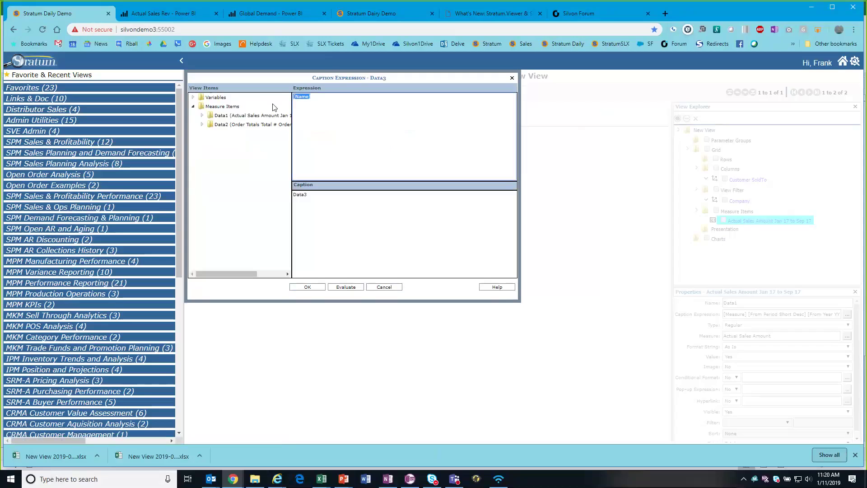
{"action": "type", "text": "Tot Co Sales"}
{"action": "left_click", "coordinate": [304, 289]}
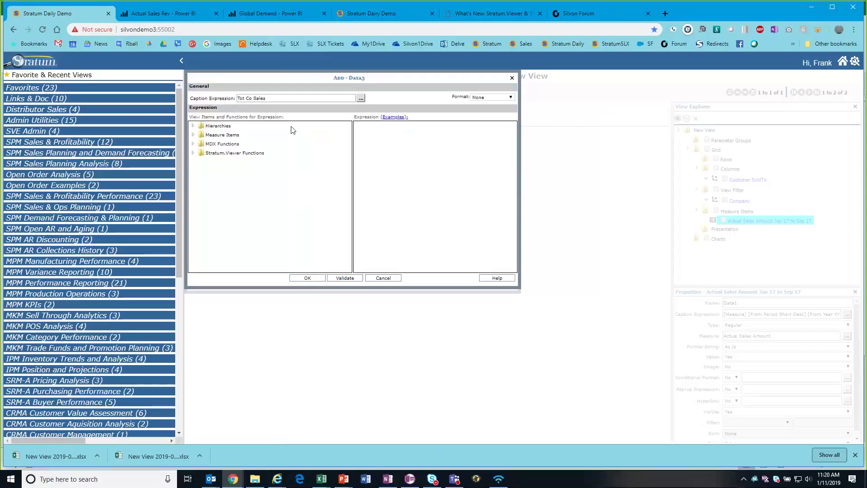
{"action": "left_click", "coordinate": [503, 98]}
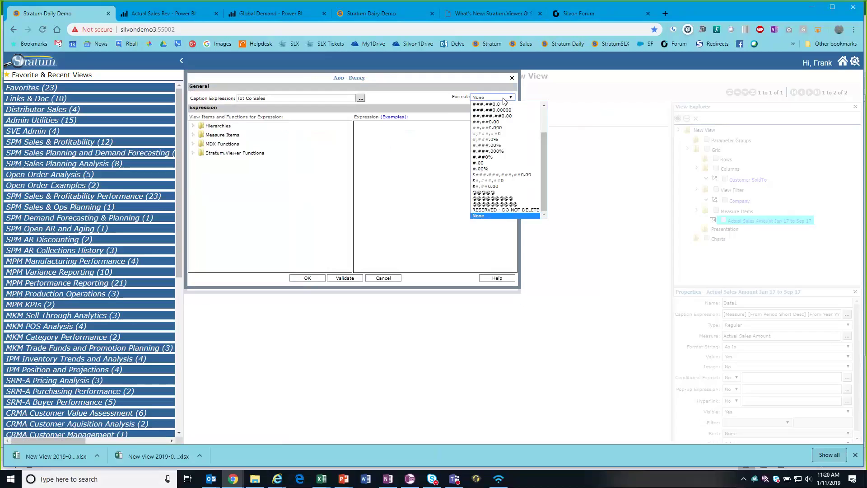
{"action": "left_click", "coordinate": [516, 181]}
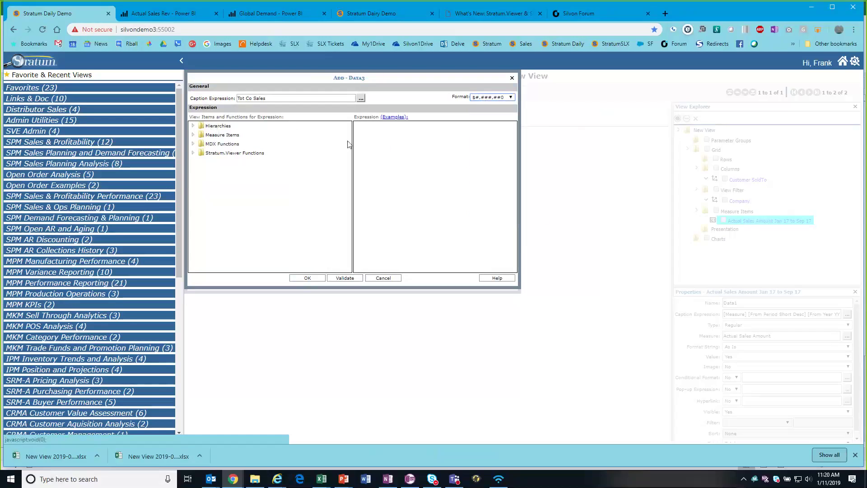
- Define Tot Co Sales as ([Company].[Company].CurrentMember,[Measures].[Data1 (Actual Sales Amount Jan 17 to Sep 17)]) and apply the measure items to the view
{"action": "left_click", "coordinate": [378, 137]}
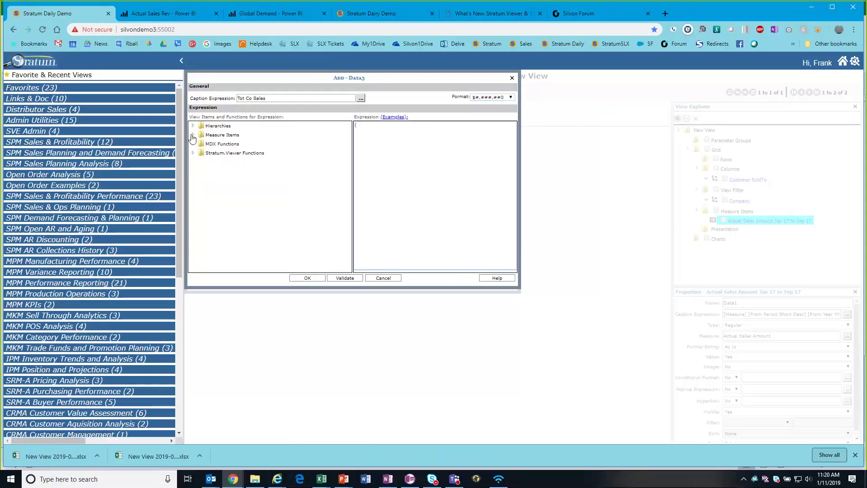
{"action": "left_click", "coordinate": [193, 125]}
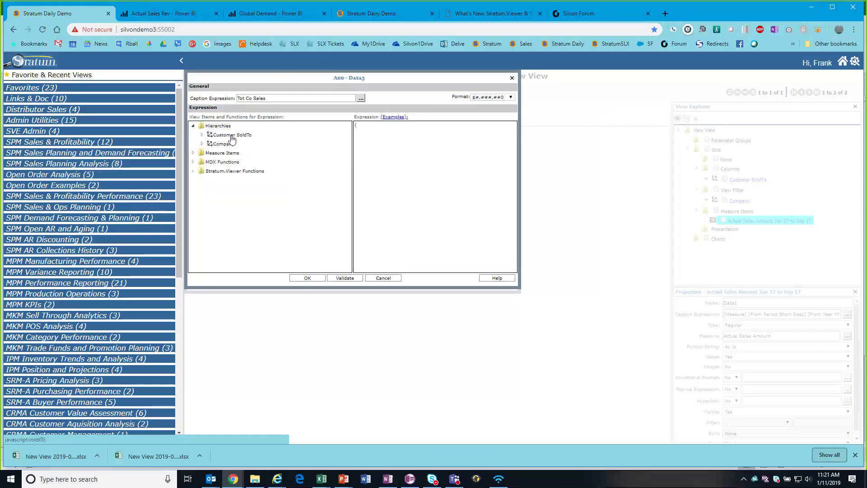
{"action": "double_click", "coordinate": [222, 143]}
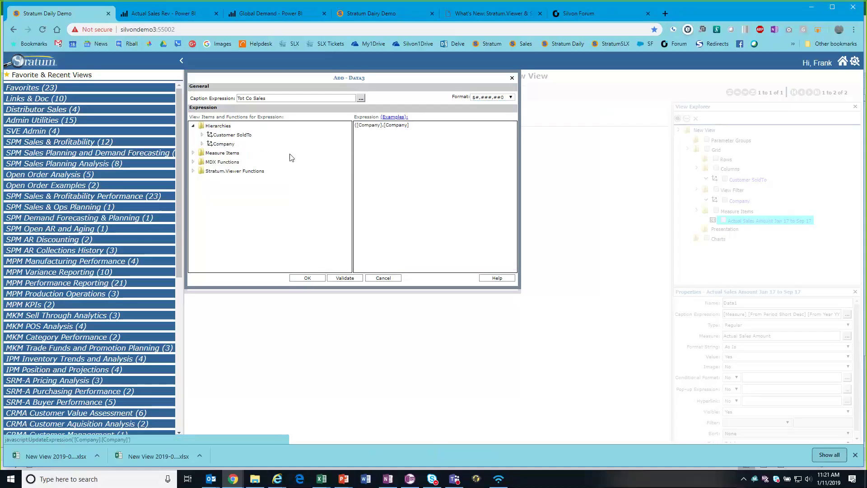
{"action": "left_click", "coordinate": [425, 128]}
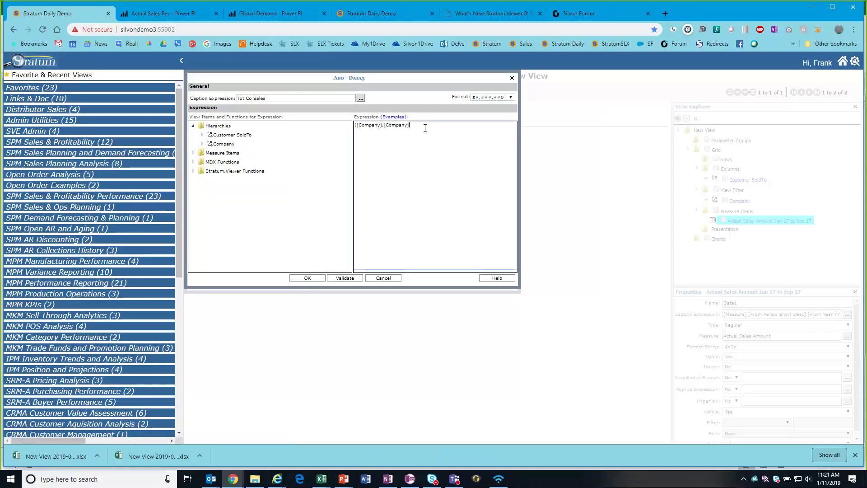
{"action": "type", "text": ".CurrentMember,"}
{"action": "left_click", "coordinate": [193, 152]}
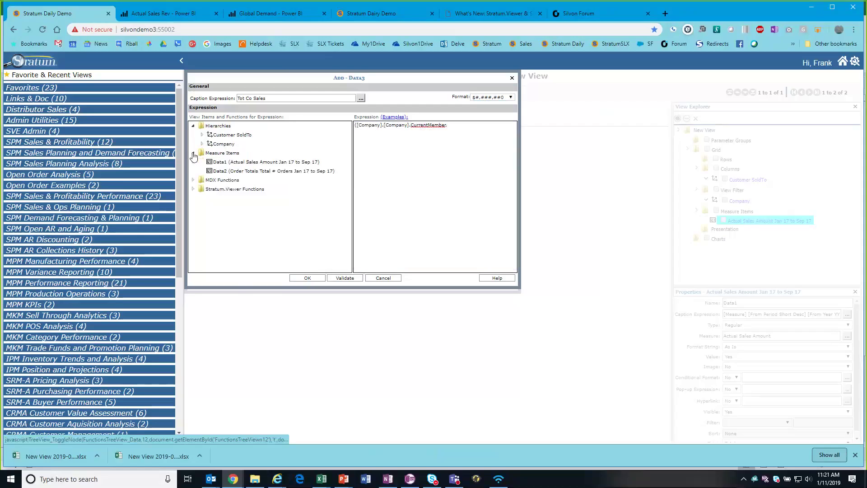
{"action": "left_click", "coordinate": [255, 163]}
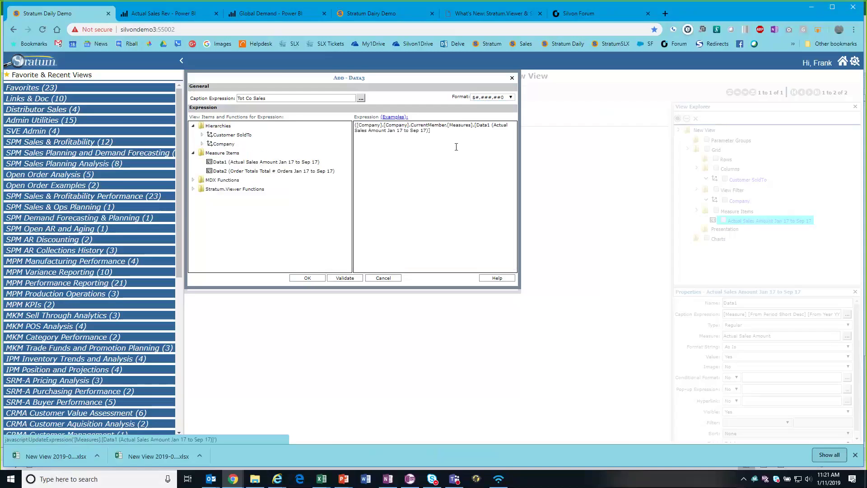
{"action": "left_click", "coordinate": [453, 133]}
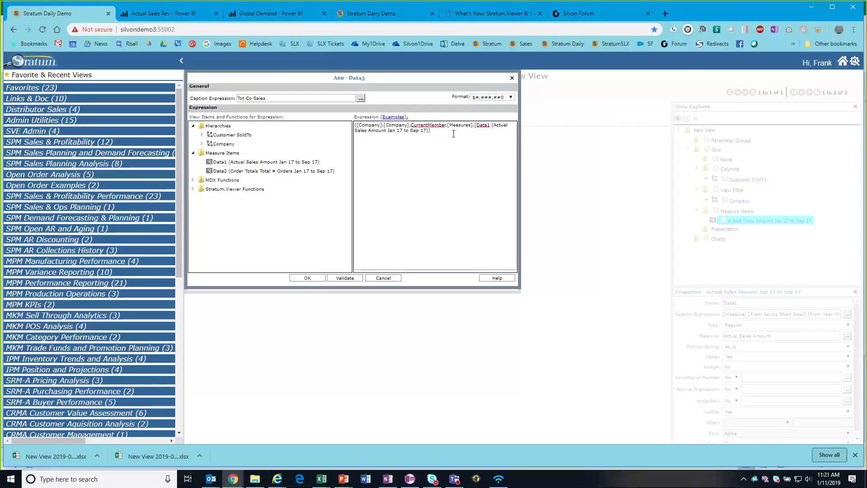
{"action": "type", "text": ")"}
{"action": "left_click", "coordinate": [319, 278]}
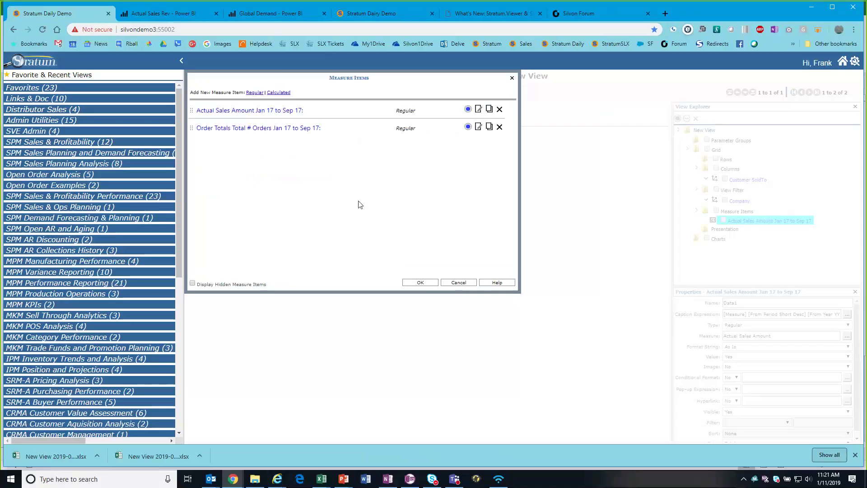
{"action": "left_click", "coordinate": [421, 283]}
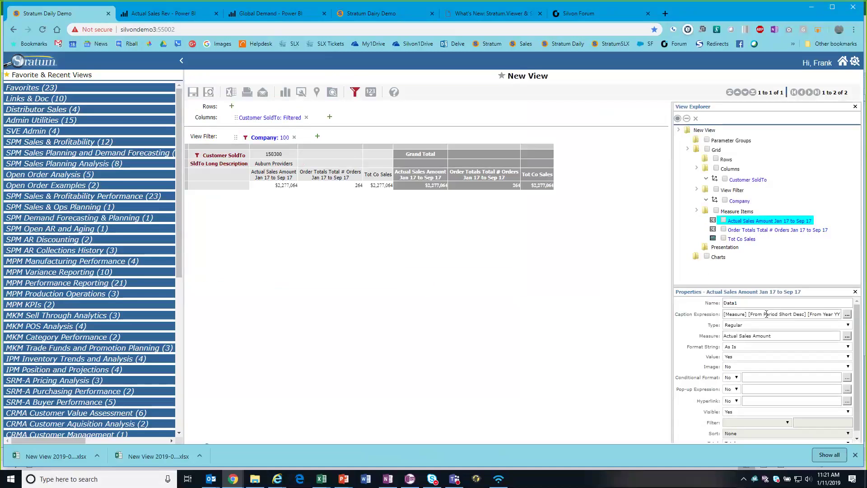
- Set the Measure Items axis to Rows and place Tot Co Sales directly below Actual Sales Amount in the grid
{"action": "left_click", "coordinate": [733, 212]}
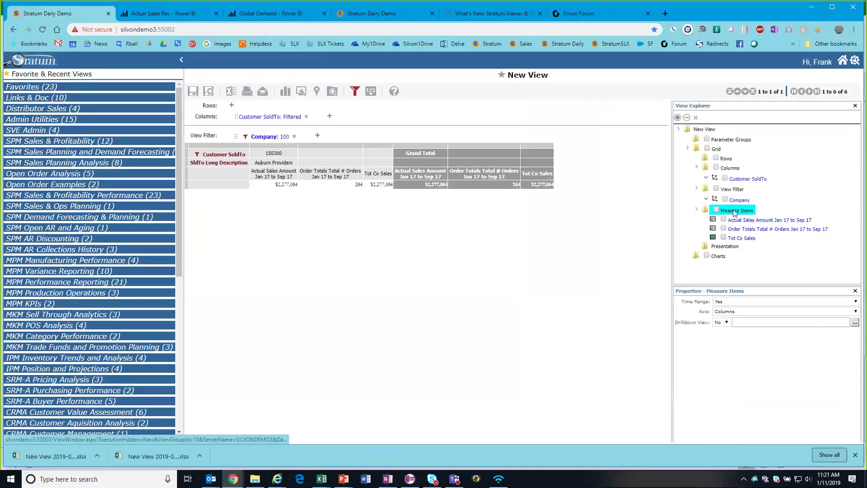
{"action": "left_click", "coordinate": [734, 312]}
{"action": "left_click", "coordinate": [722, 321]}
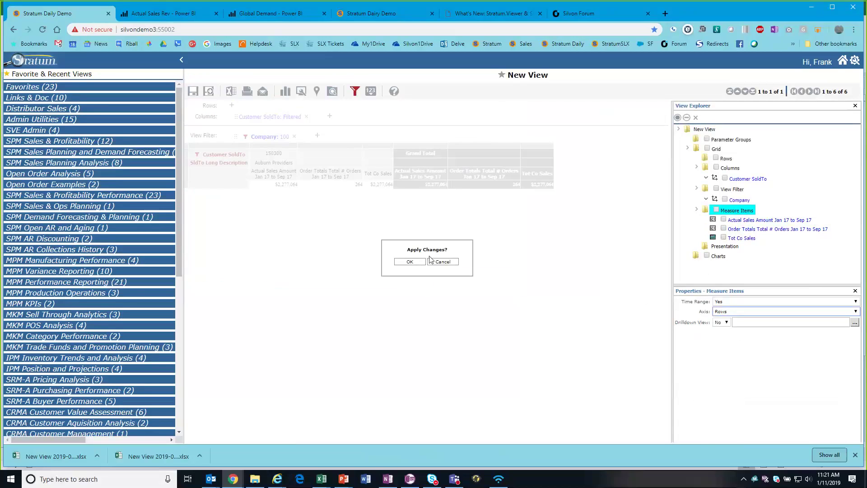
{"action": "left_click", "coordinate": [409, 261]}
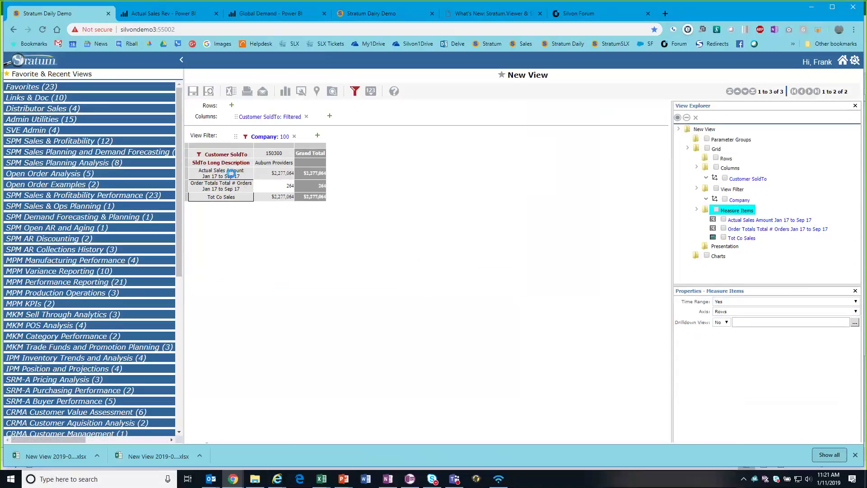
{"action": "left_click", "coordinate": [280, 175]}
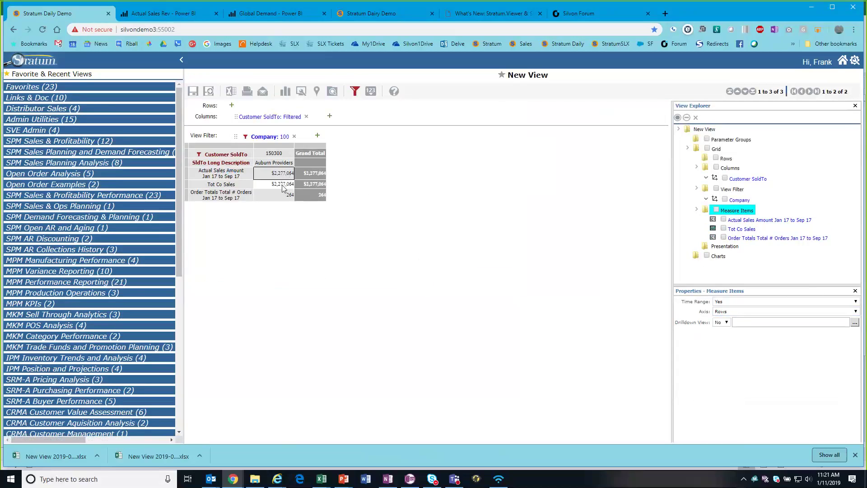
{"action": "left_click", "coordinate": [282, 185]}
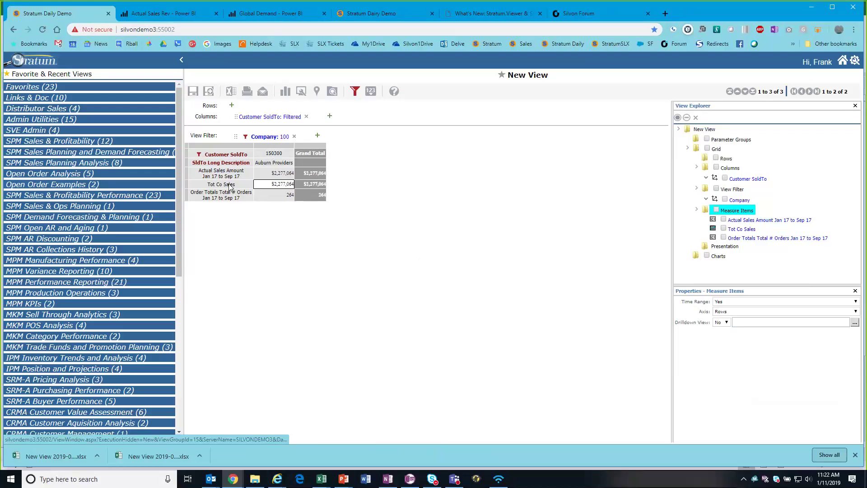
- Edit the Tot Co Sales measure item and add [Customer SoldTo].[Customer SoldTo].DefaultMember on a separate line of its expression
{"action": "left_click", "coordinate": [370, 91]}
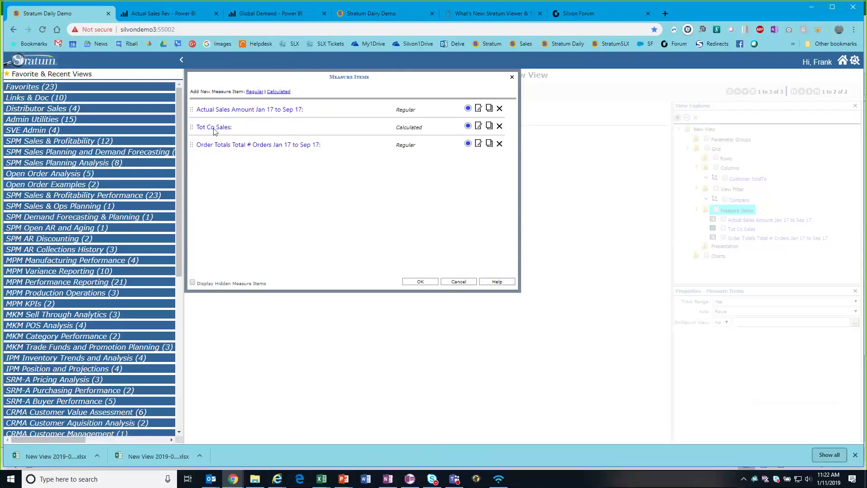
{"action": "left_click", "coordinate": [479, 126]}
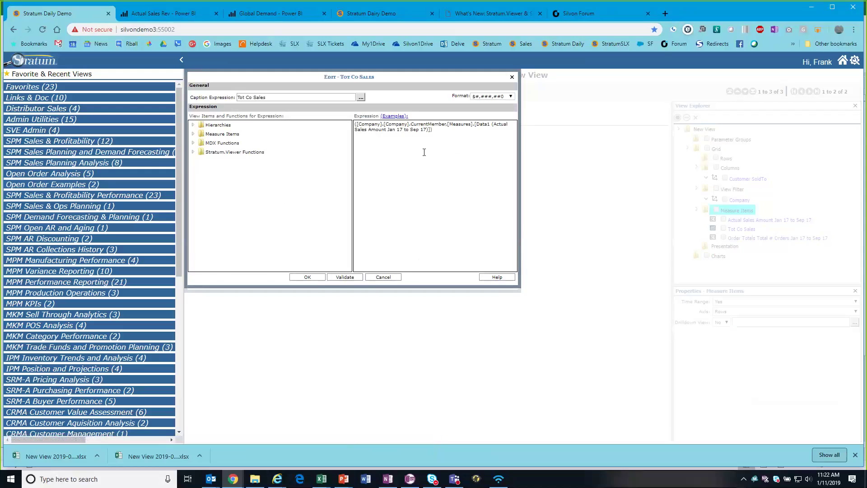
{"action": "left_click", "coordinate": [449, 135]}
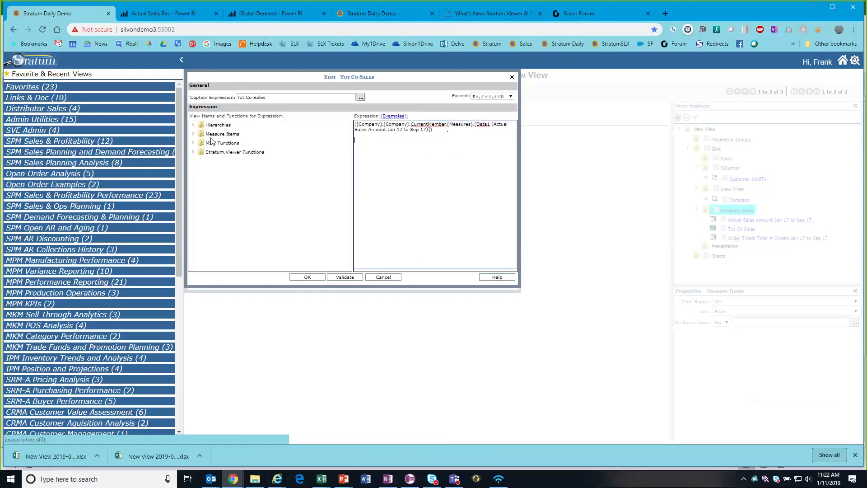
{"action": "left_click", "coordinate": [194, 126]}
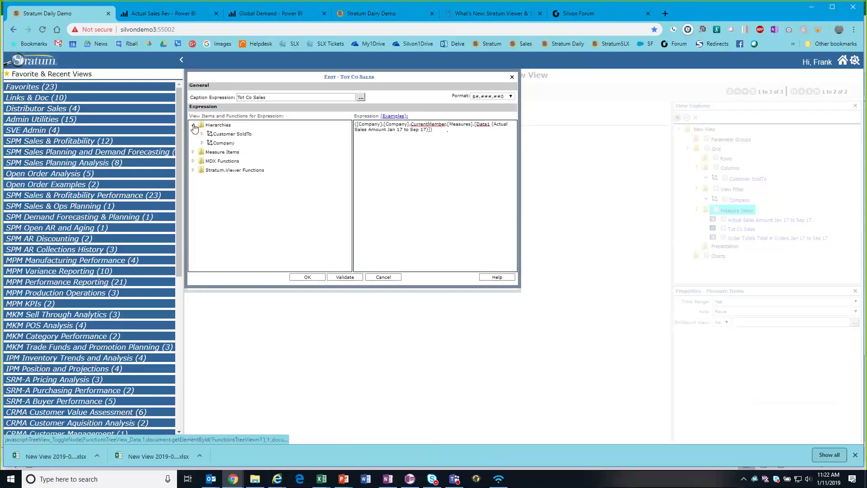
{"action": "double_click", "coordinate": [232, 135]}
{"action": "left_click", "coordinate": [458, 144]}
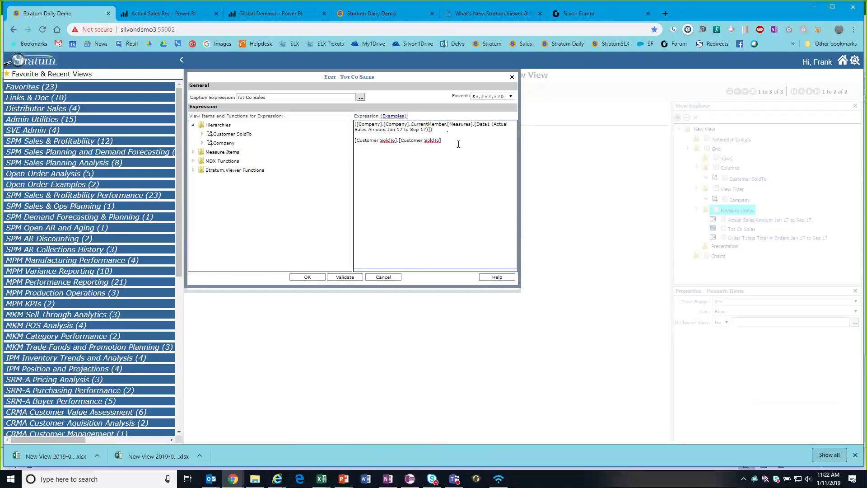
{"action": "type", "text": ".DefaultMembere"}
{"action": "key", "text": "BackSpace"}
- Move the Customer SoldTo DefaultMember reference between the Company CurrentMember and the measure, separate it with a comma, and apply the measure changes
{"action": "left_click_drag", "start_coordinate": [476, 142], "coordinate": [355, 141]}
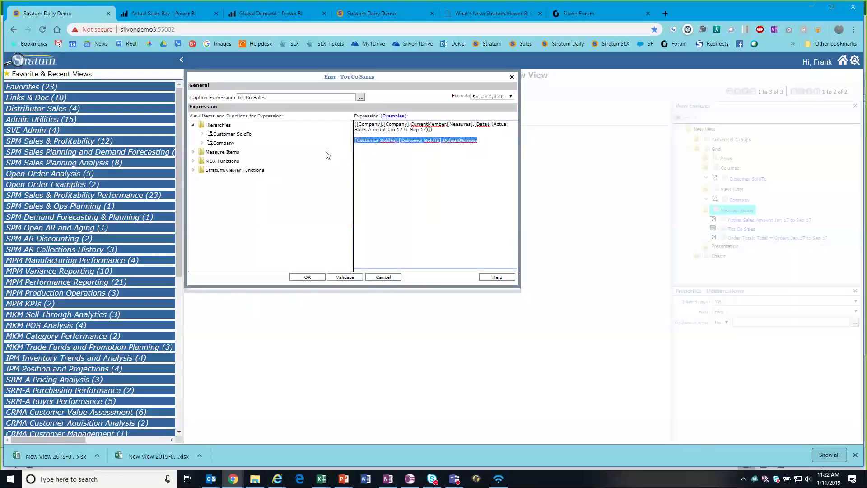
{"action": "key", "text": "Delete"}
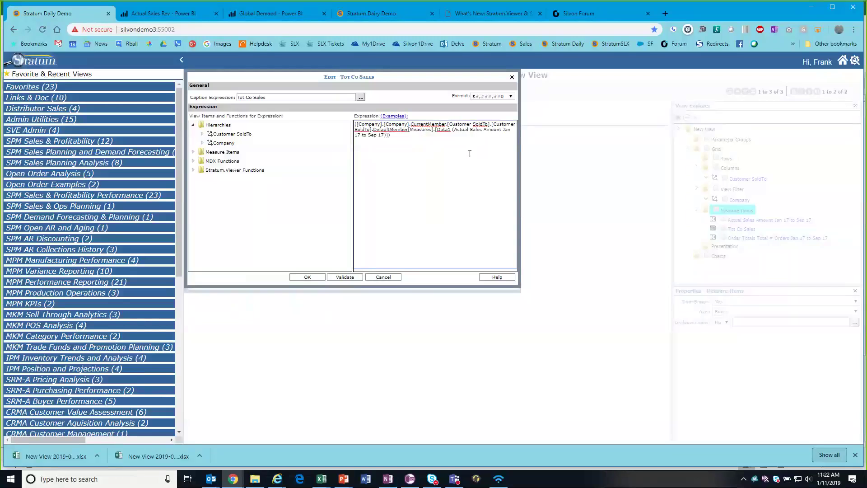
{"action": "type", "text": ","}
{"action": "left_click", "coordinate": [307, 277]}
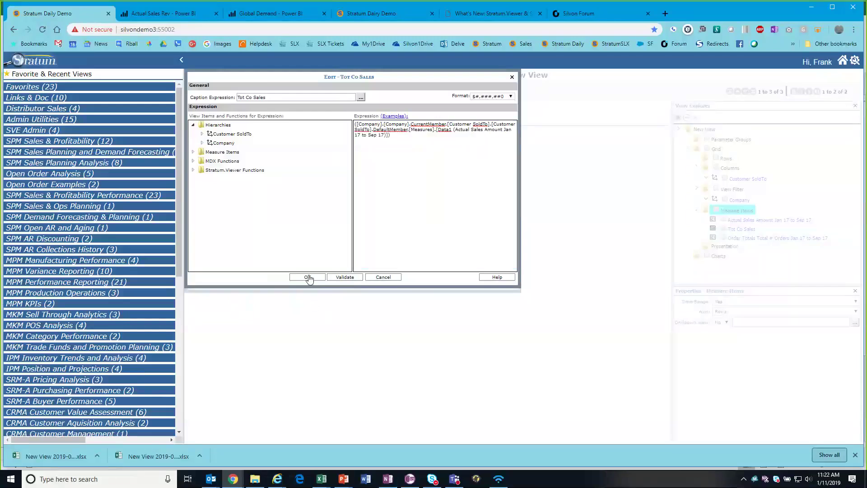
{"action": "left_click", "coordinate": [417, 281]}
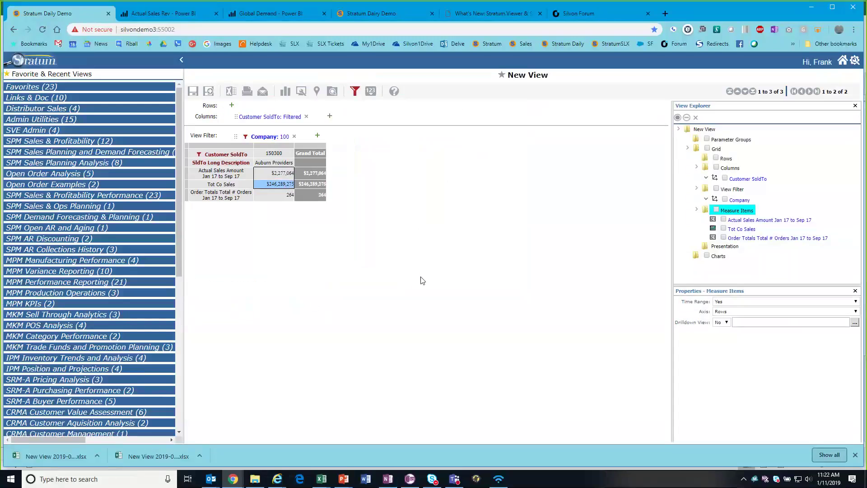
- Add a new calculated measure item with the caption % of Tot Co and the format #,###.0%
{"action": "key", "text": "ctrl+plus"}
{"action": "key", "text": "ctrl+plus"}
{"action": "key", "text": "ctrl+plus"}
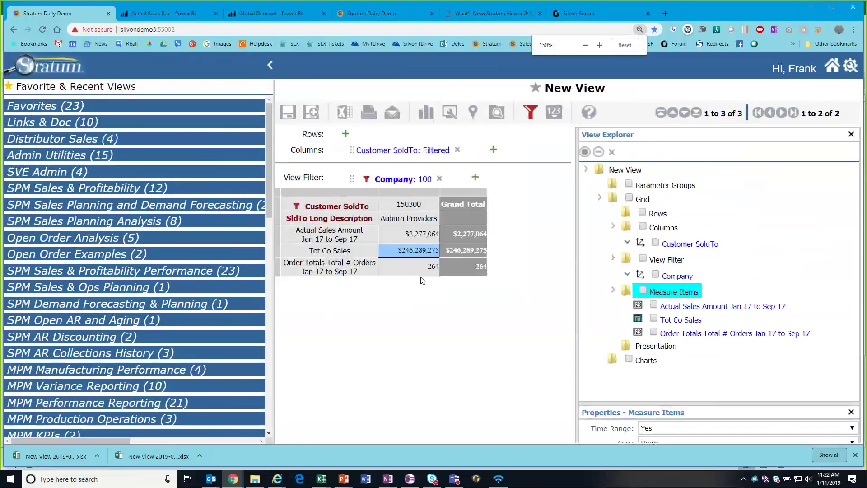
{"action": "key", "text": "ctrl+minus"}
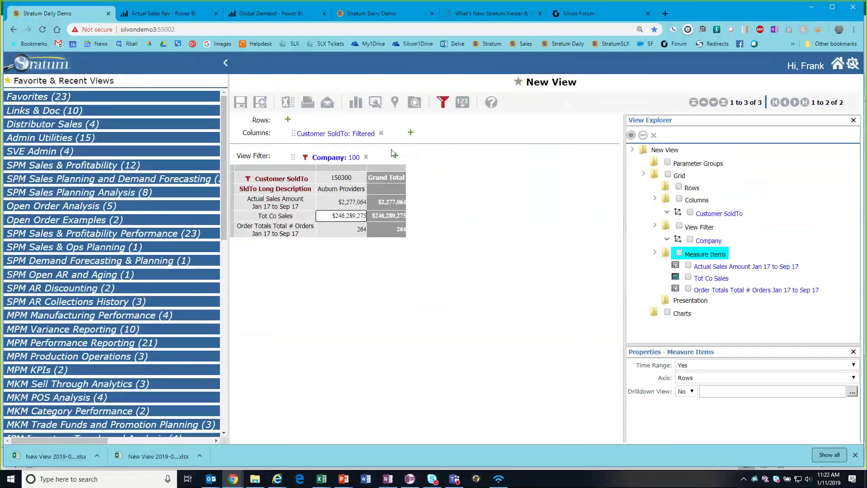
{"action": "left_click", "coordinate": [462, 104]}
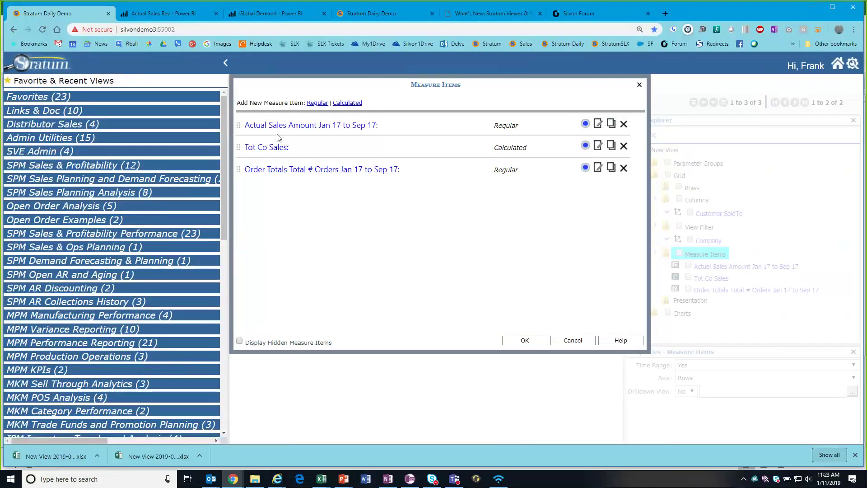
{"action": "left_click", "coordinate": [347, 102]}
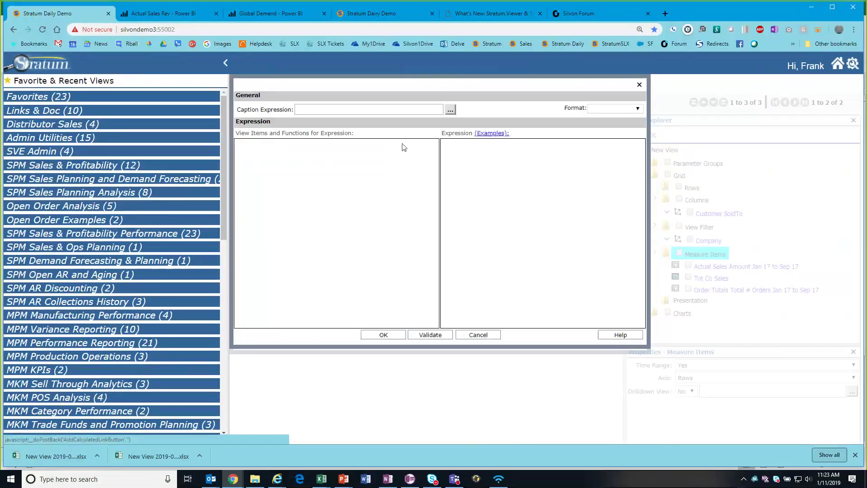
{"action": "left_click", "coordinate": [449, 111]}
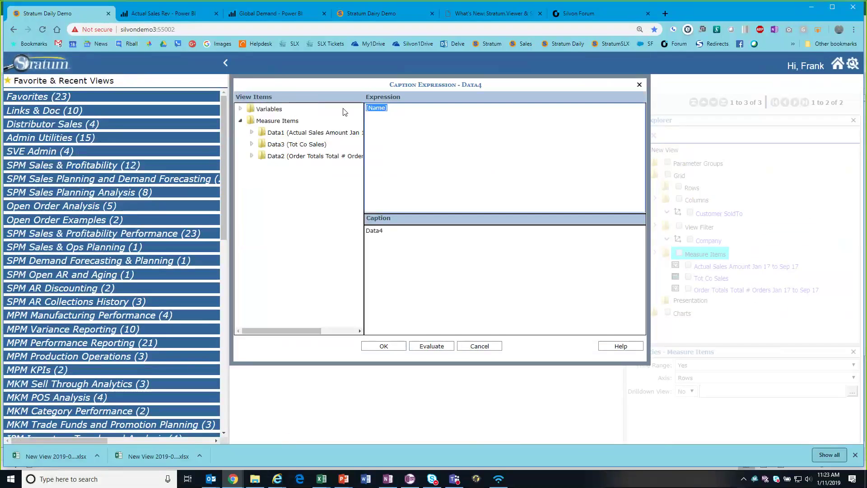
{"action": "type", "text": "% of TotC"}
{"action": "key", "text": "BackSpace"}
{"action": "type", "text": "Co"}
{"action": "left_click", "coordinate": [383, 346]}
{"action": "left_click", "coordinate": [605, 113]}
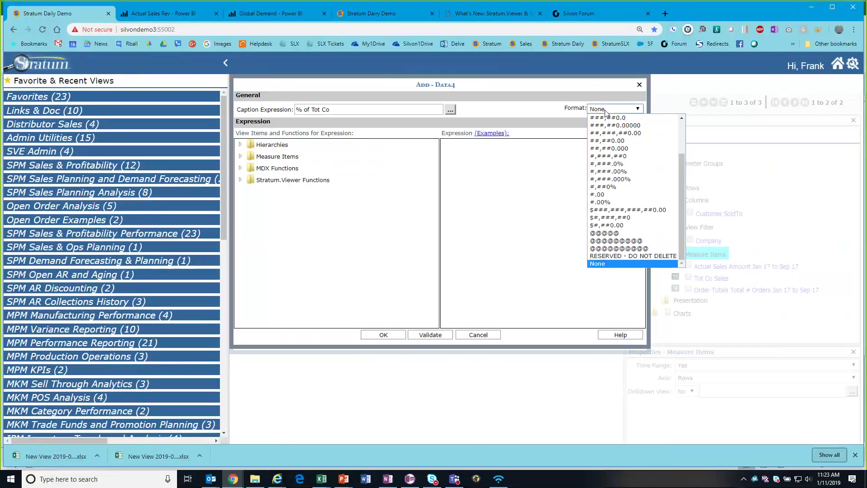
{"action": "left_click", "coordinate": [640, 163]}
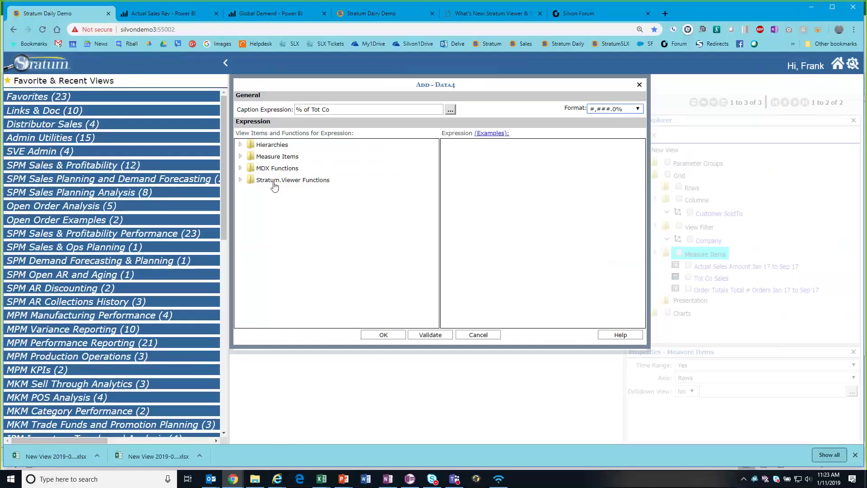
- Define % of Tot Co as #DivideWithZeroCheck of Data1 (Actual Sales Amount) by Data3 (Tot Co Sales) and place it directly below Tot Co Sales
{"action": "left_click", "coordinate": [240, 180]}
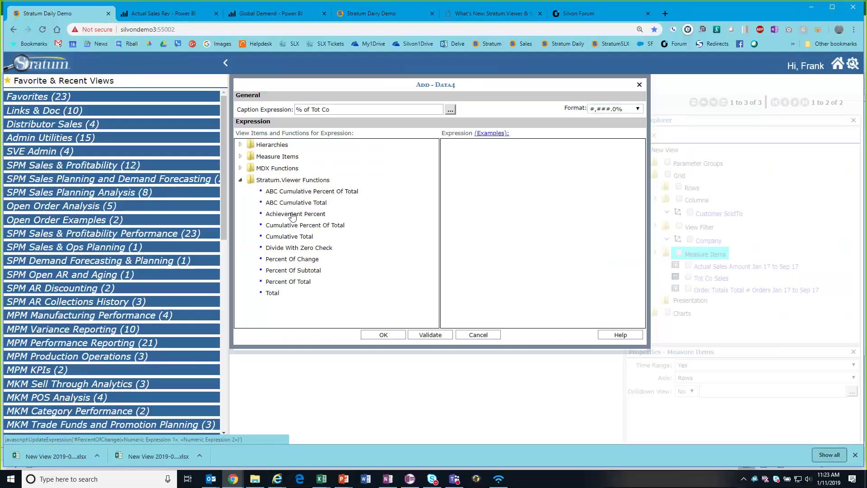
{"action": "left_click", "coordinate": [323, 249]}
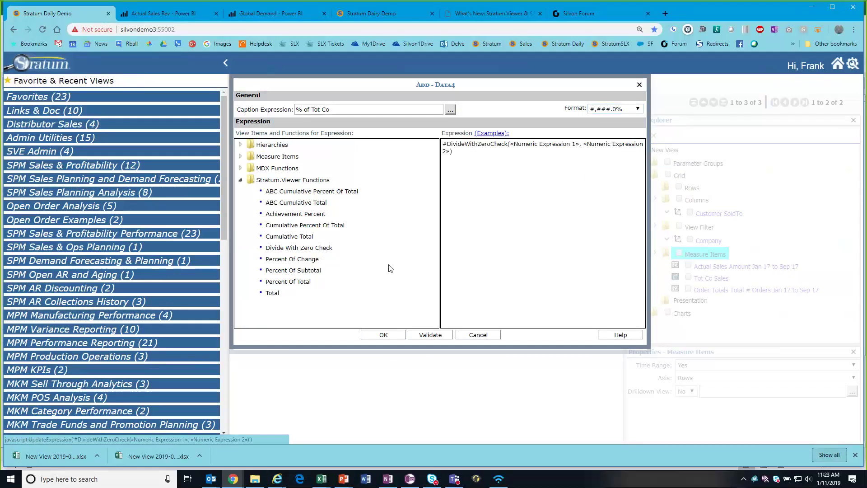
{"action": "left_click", "coordinate": [239, 180]}
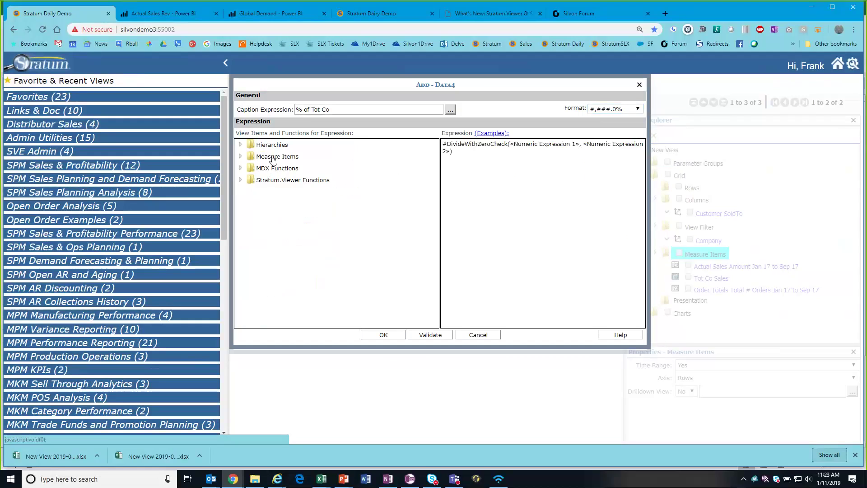
{"action": "left_click", "coordinate": [239, 156]}
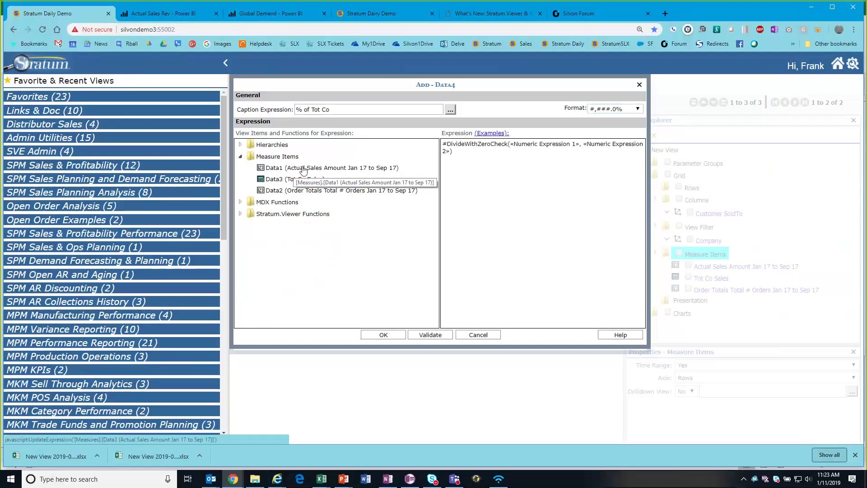
{"action": "left_click", "coordinate": [276, 169]}
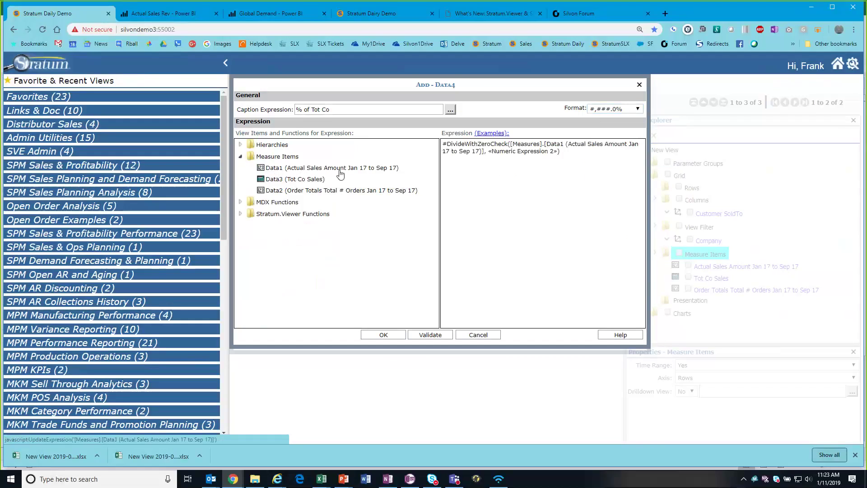
{"action": "left_click", "coordinate": [309, 180]}
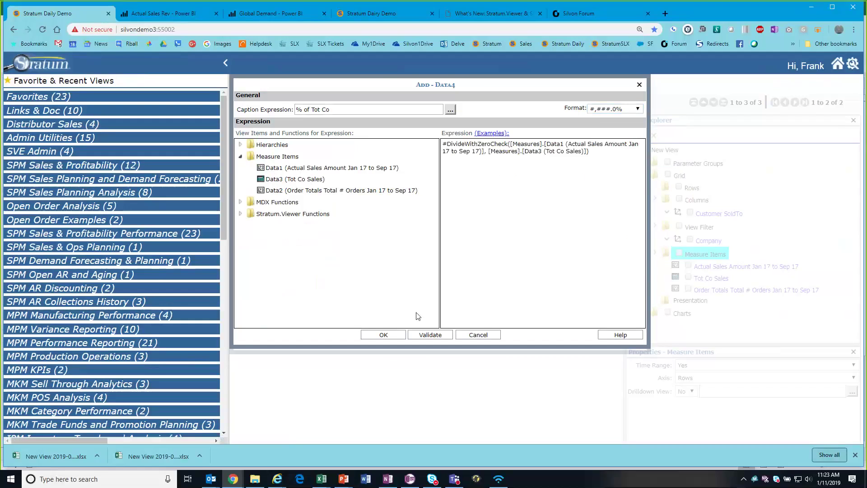
{"action": "left_click", "coordinate": [383, 334]}
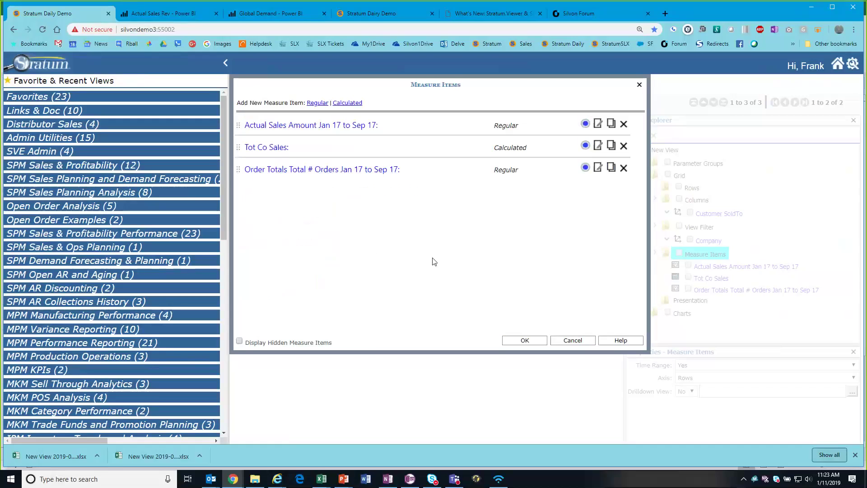
{"action": "left_click_drag", "start_coordinate": [238, 190], "coordinate": [247, 164]}
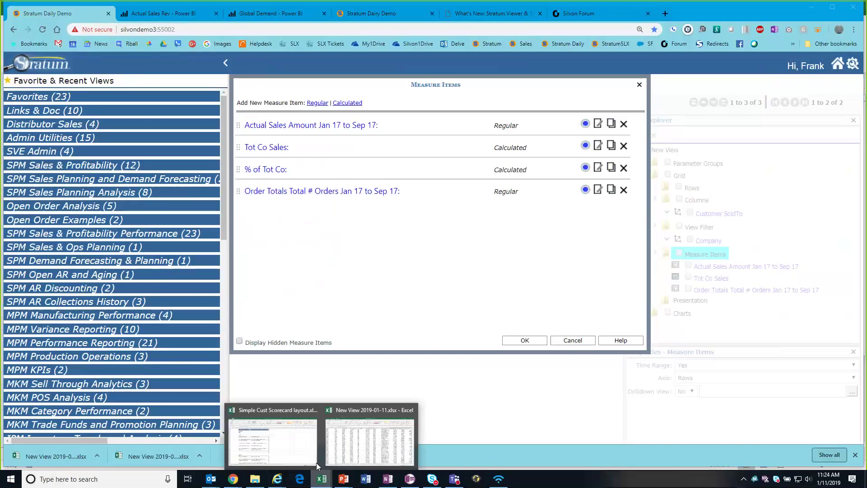
- Switch to the Simple Cust Scorecard layout workbook in Excel, review the YTD scorecard rows, and return to Stratum
{"action": "left_click", "coordinate": [316, 462]}
{"action": "left_click", "coordinate": [209, 210]}
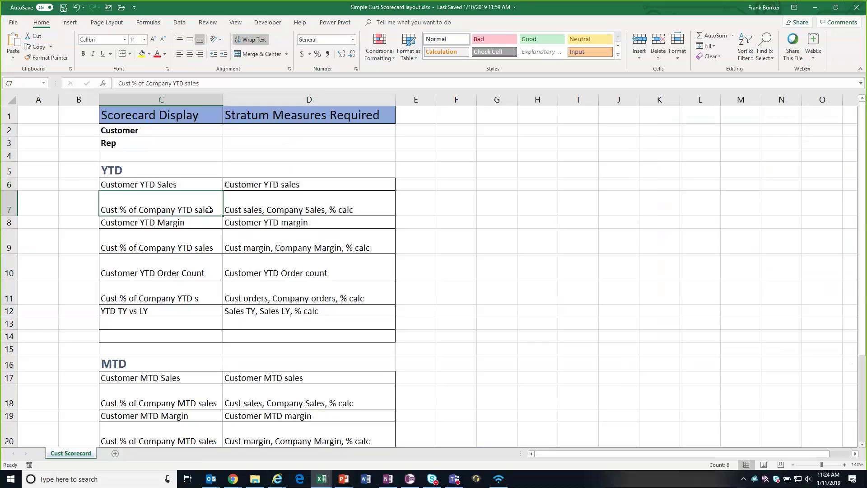
{"action": "left_click_drag", "start_coordinate": [179, 199], "coordinate": [176, 224]}
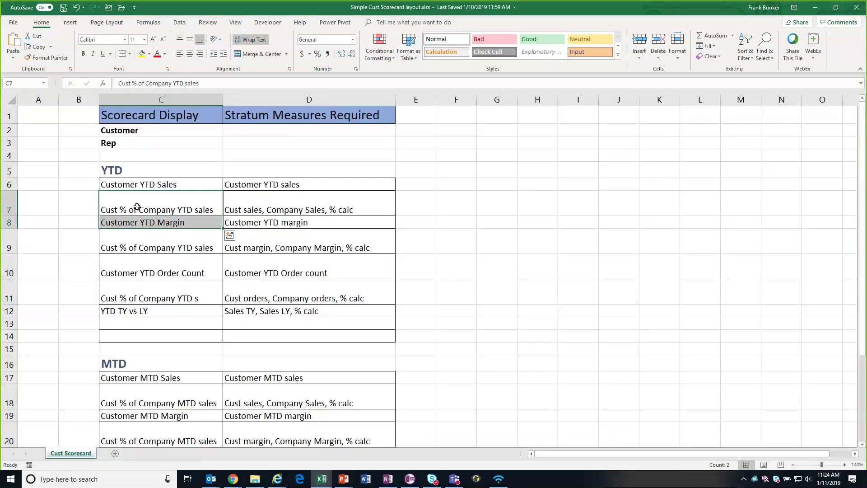
{"action": "double_click", "coordinate": [165, 185]}
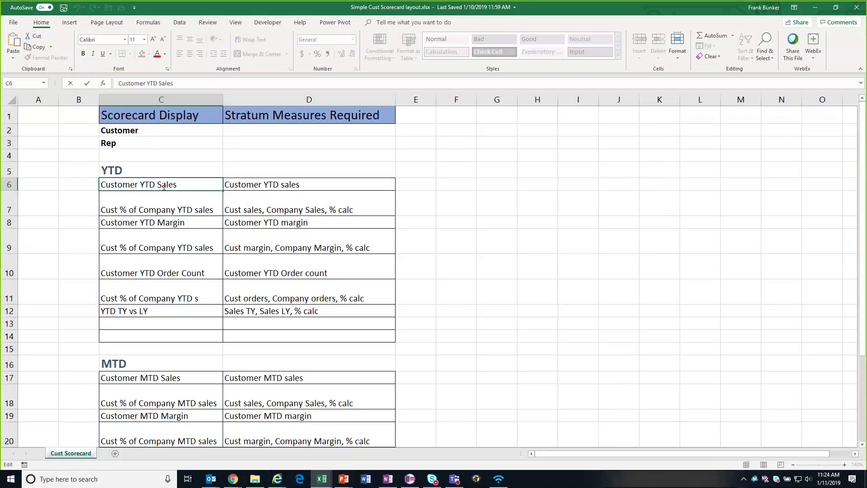
{"action": "left_click", "coordinate": [144, 205]}
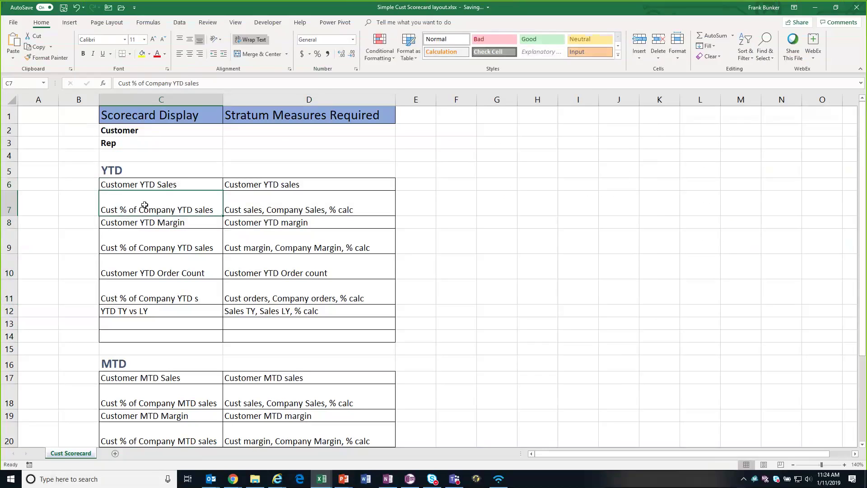
{"action": "key", "text": "alt+Tab"}
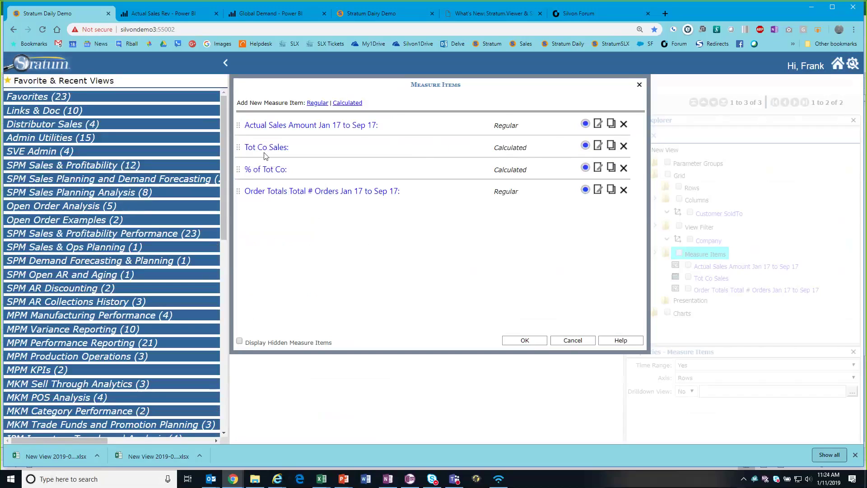
- Duplicate the Tot Co Sales measure item, captioning the copy Tot Co Orders with the format ###,###,##0
{"action": "left_click", "coordinate": [611, 147]}
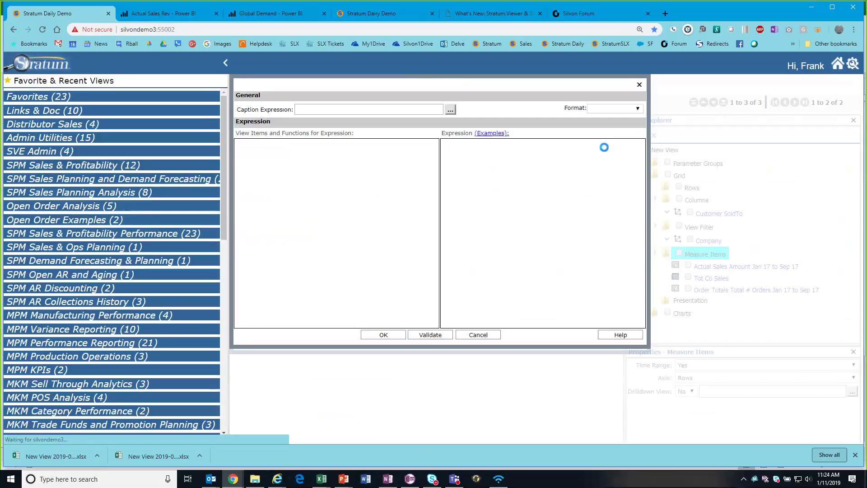
{"action": "left_click", "coordinate": [450, 111]}
{"action": "double_click", "coordinate": [392, 107]}
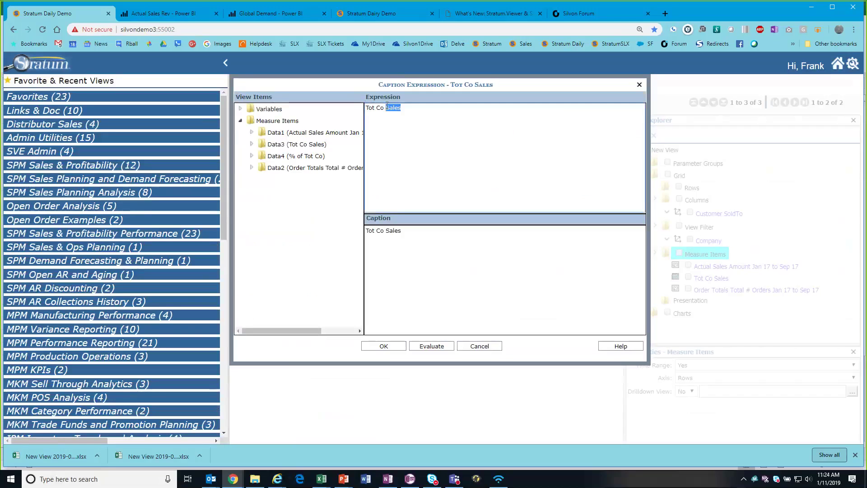
{"action": "left_click_drag", "start_coordinate": [388, 107], "coordinate": [414, 143]}
{"action": "key", "text": "BackSpace"}
{"action": "key", "text": "BackSpace"}
{"action": "type", "text": "Orders"}
{"action": "left_click", "coordinate": [383, 346]}
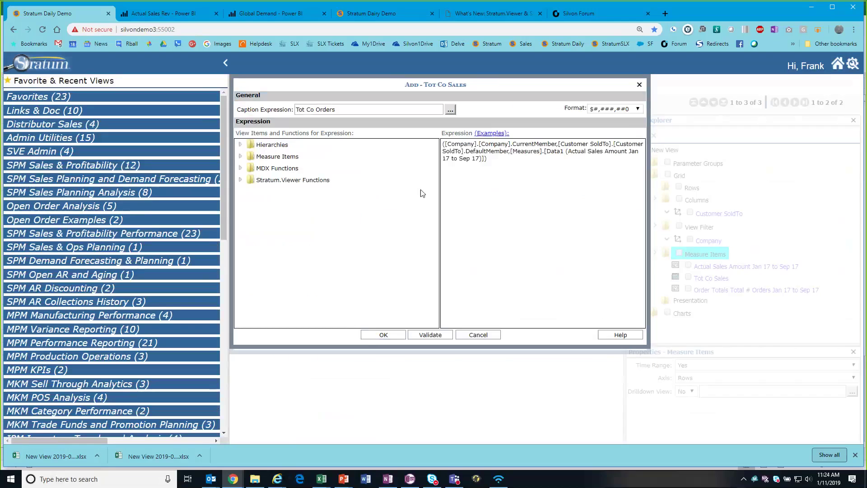
{"action": "left_click", "coordinate": [637, 110]}
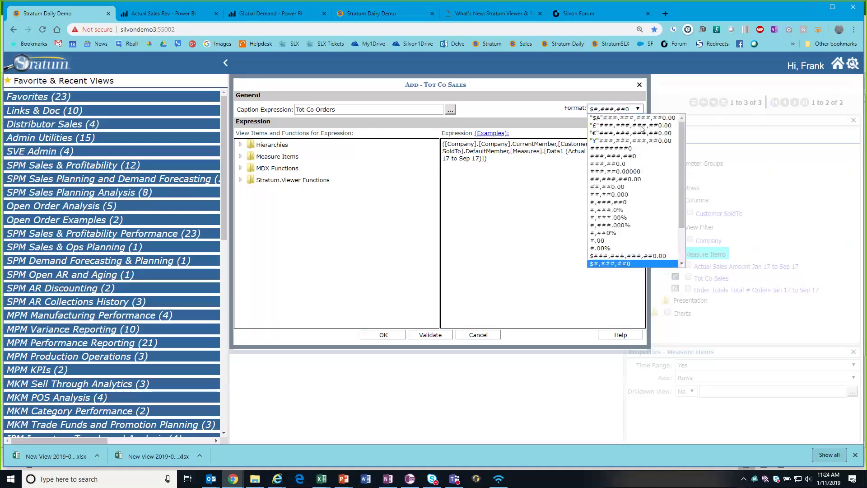
{"action": "left_click", "coordinate": [655, 156]}
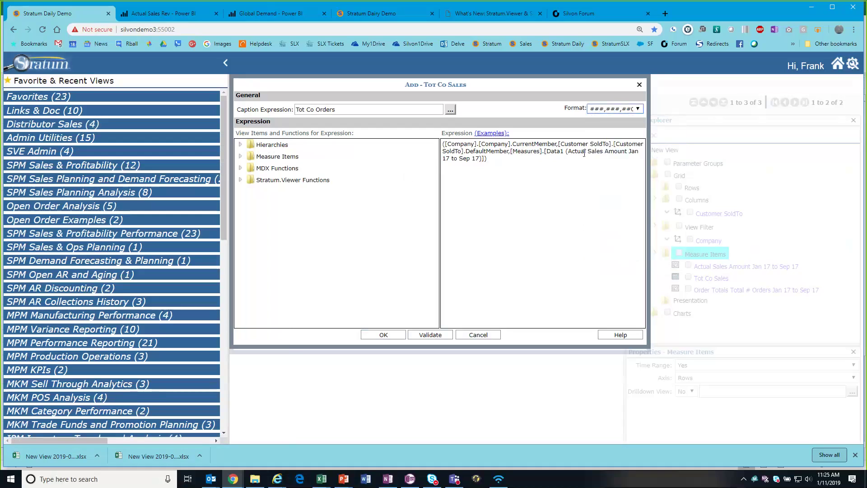
- Replace Data1 with Data2 in the Tot Co Orders expression, save the measure, and move it below Order Totals Total # Orders
{"action": "left_click_drag", "start_coordinate": [564, 151], "coordinate": [637, 151]}
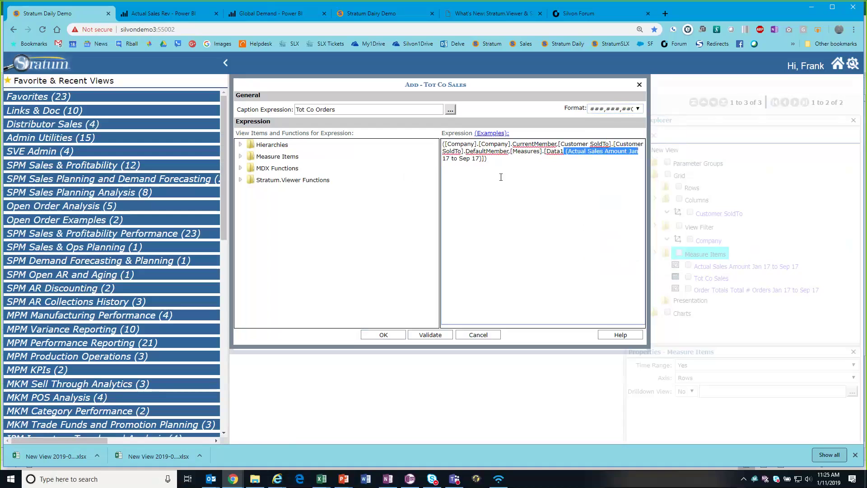
{"action": "left_click", "coordinate": [240, 156]}
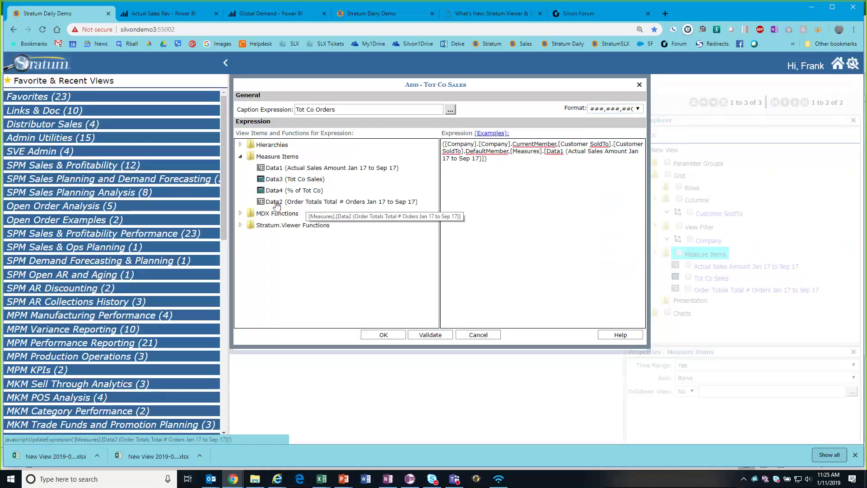
{"action": "left_click_drag", "start_coordinate": [563, 152], "coordinate": [564, 169]}
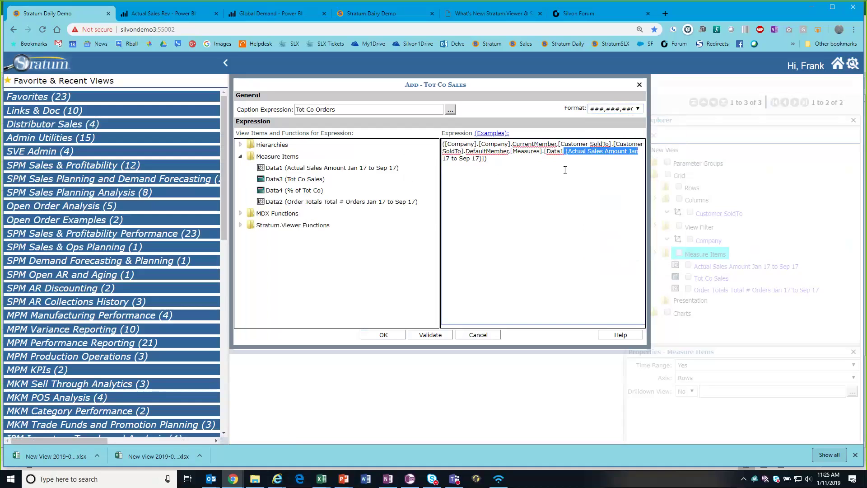
{"action": "left_click", "coordinate": [565, 152]}
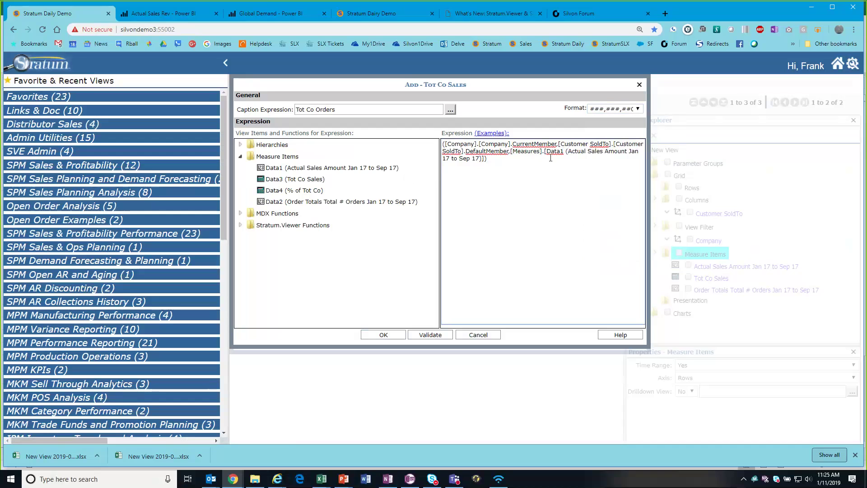
{"action": "double_click", "coordinate": [556, 152]}
{"action": "left_click", "coordinate": [565, 152]}
{"action": "key", "text": "Delete"}
{"action": "key", "text": "BackSpace"}
{"action": "type", "text": "2"}
{"action": "left_click", "coordinate": [383, 335]}
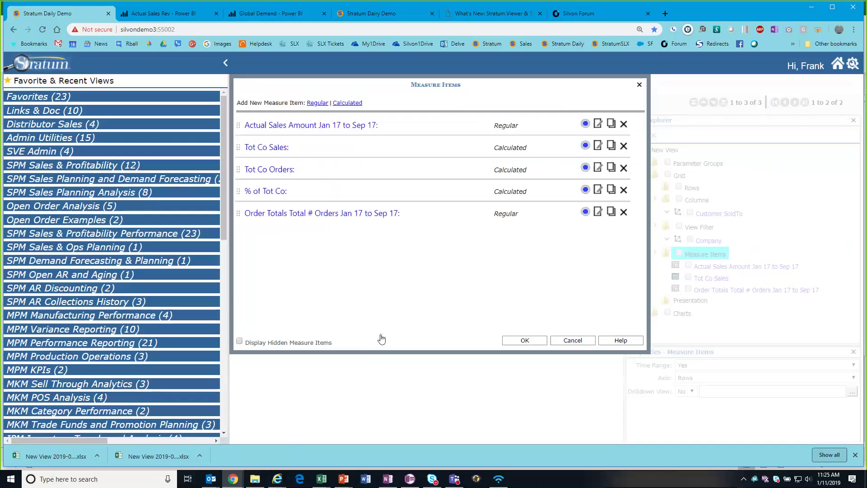
{"action": "left_click", "coordinate": [269, 169]}
{"action": "left_click_drag", "start_coordinate": [269, 169], "coordinate": [315, 222]}
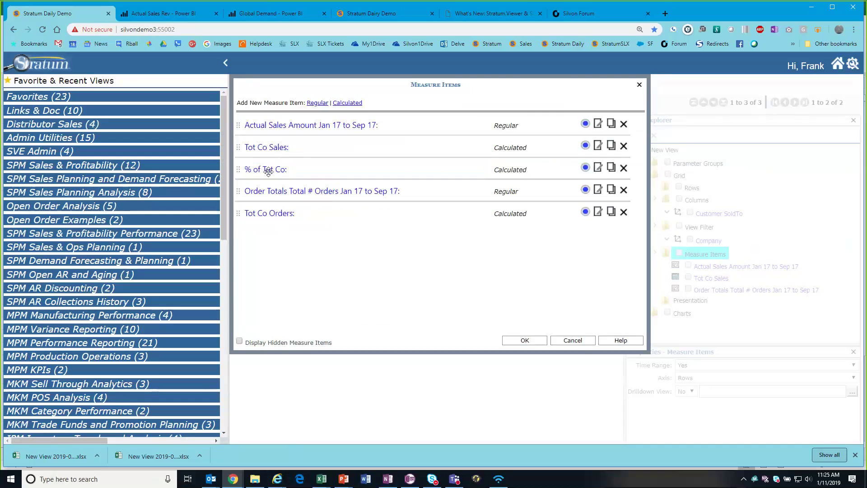
- Duplicate % of Tot Co and change the copy's expression to divide Data2 by Data5 instead of Data1 by Data3
{"action": "left_click", "coordinate": [610, 169]}
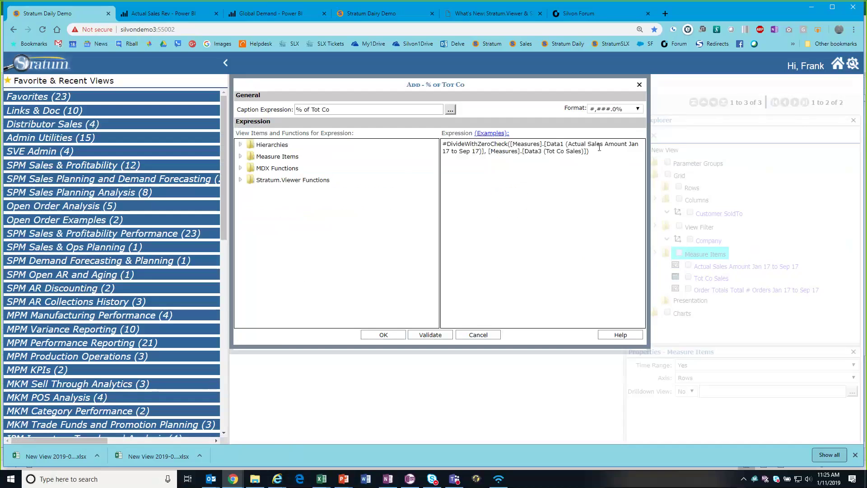
{"action": "left_click", "coordinate": [241, 157]}
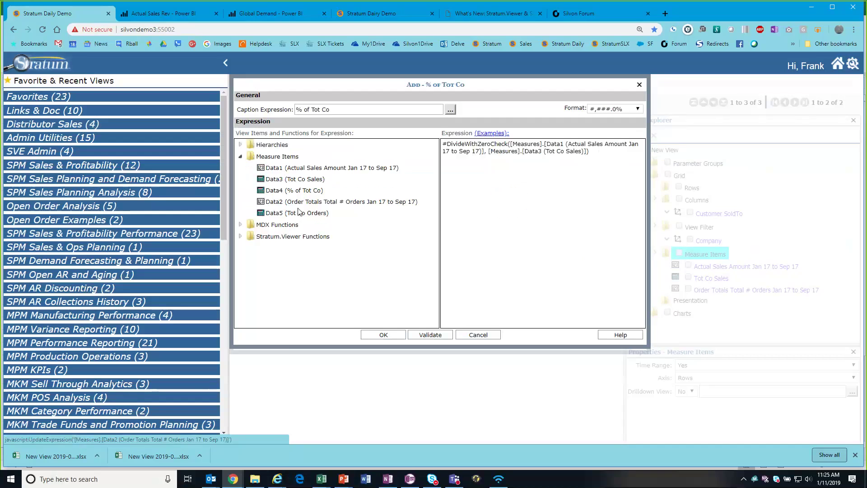
{"action": "left_click", "coordinate": [562, 144]}
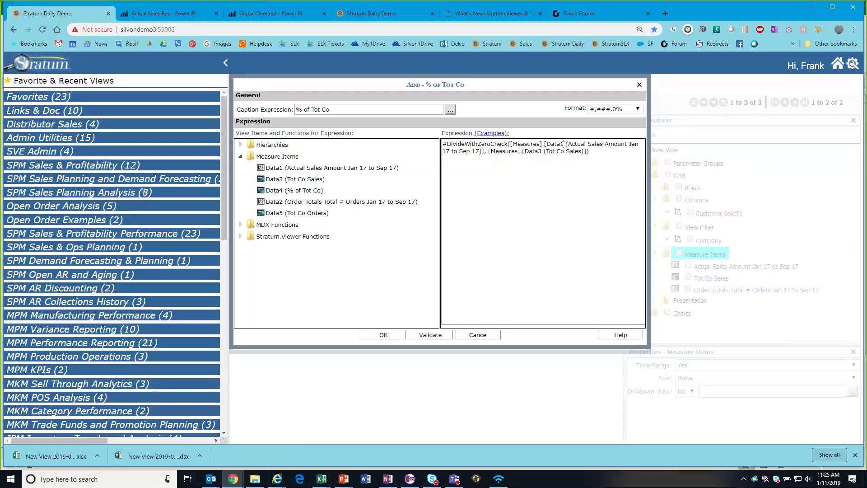
{"action": "key", "text": "BackSpace"}
{"action": "type", "text": "2"}
{"action": "left_click", "coordinate": [540, 152]}
{"action": "key", "text": "BackSpace"}
{"action": "type", "text": "5"}
{"action": "left_click", "coordinate": [391, 334]}
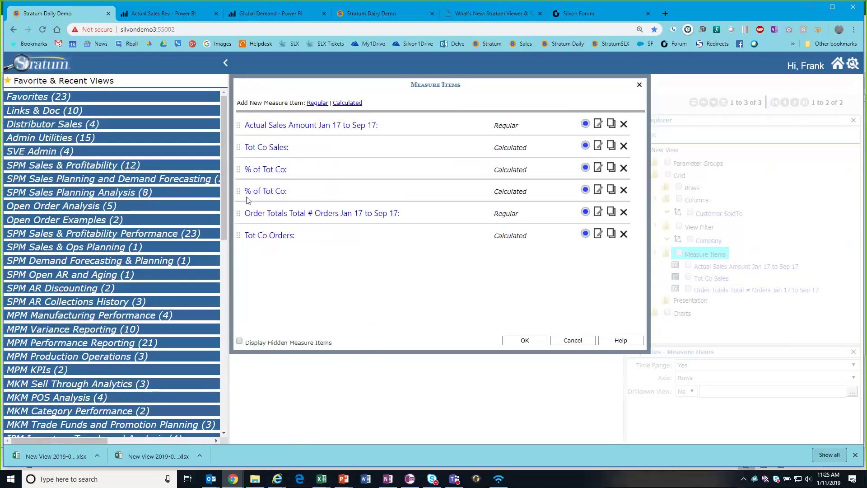
- Move the copied % of Tot Co measure below Tot Co Orders and apply the measure items to the view
{"action": "left_click_drag", "start_coordinate": [247, 198], "coordinate": [310, 253]}
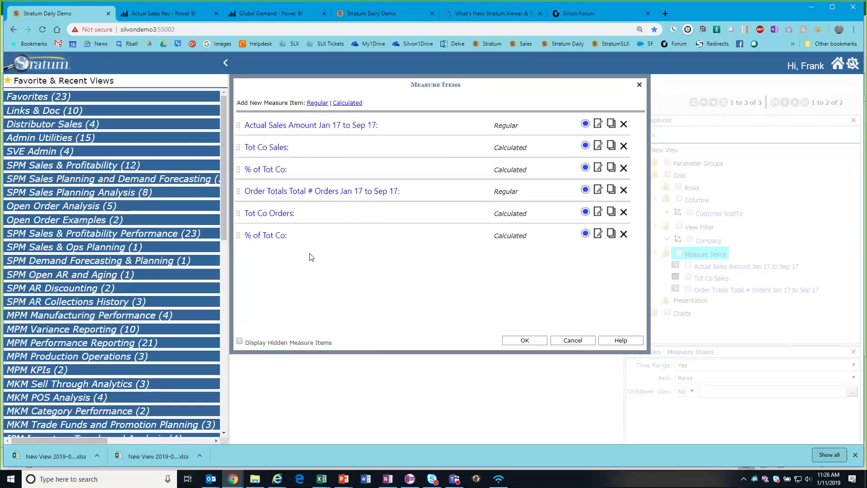
{"action": "left_click", "coordinate": [526, 340]}
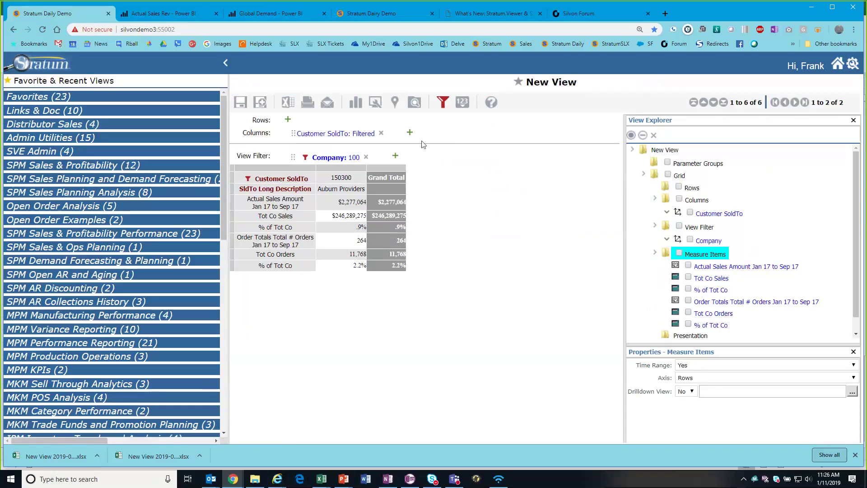
{"action": "left_click", "coordinate": [463, 103]}
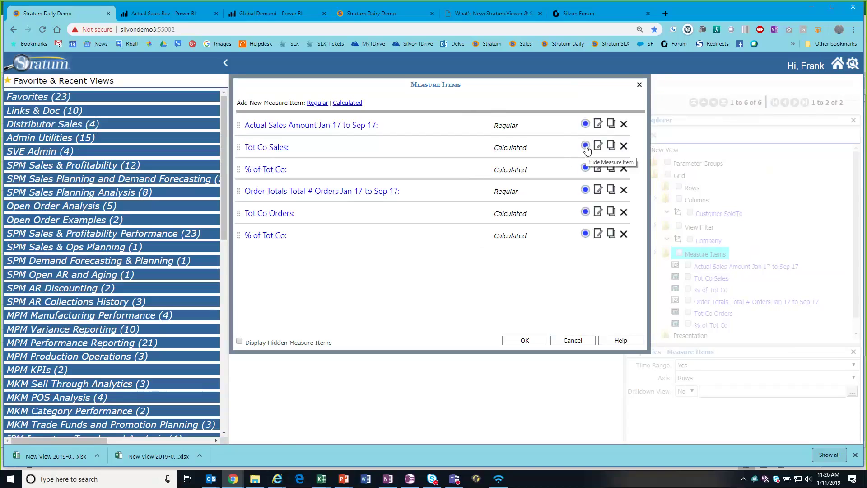
{"action": "left_click", "coordinate": [586, 147]}
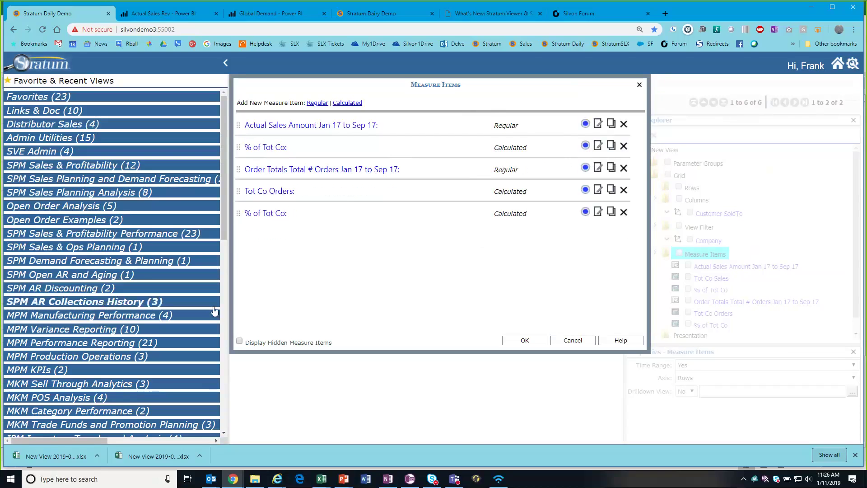
{"action": "left_click", "coordinate": [239, 342]}
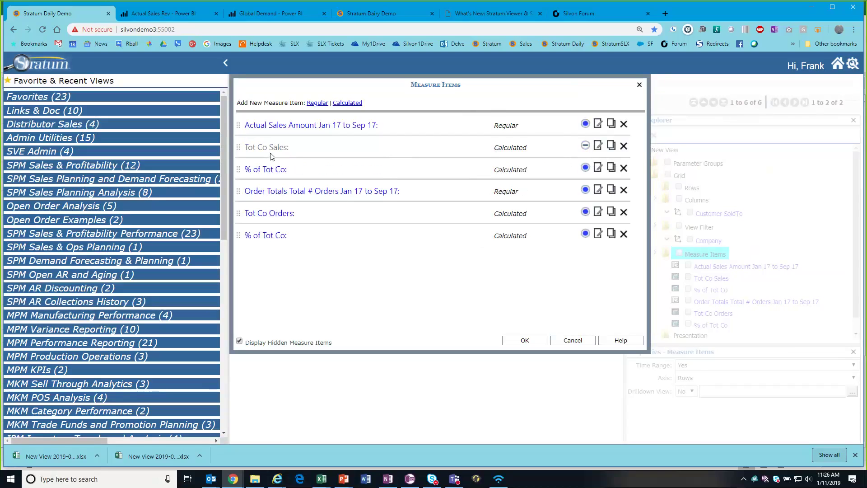
{"action": "left_click", "coordinate": [586, 146]}
{"action": "left_click", "coordinate": [572, 341]}
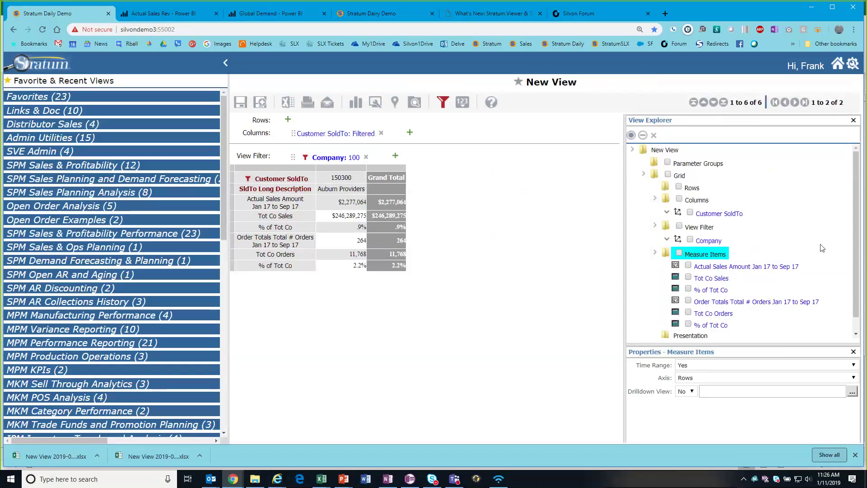
- Hide the Tot Co Sales and Tot Co Orders measure items together and apply the change to the view
{"action": "scroll", "coordinate": [749, 212], "scroll_direction": "down", "scroll_amount": 1}
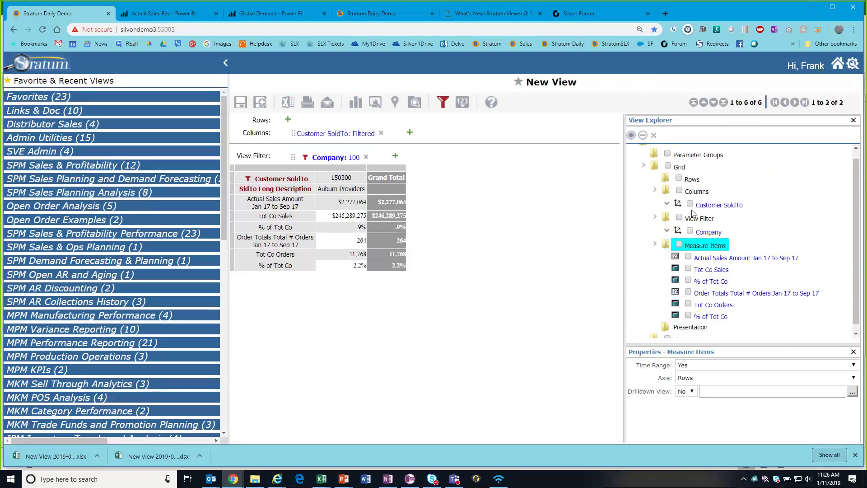
{"action": "left_click", "coordinate": [713, 271]}
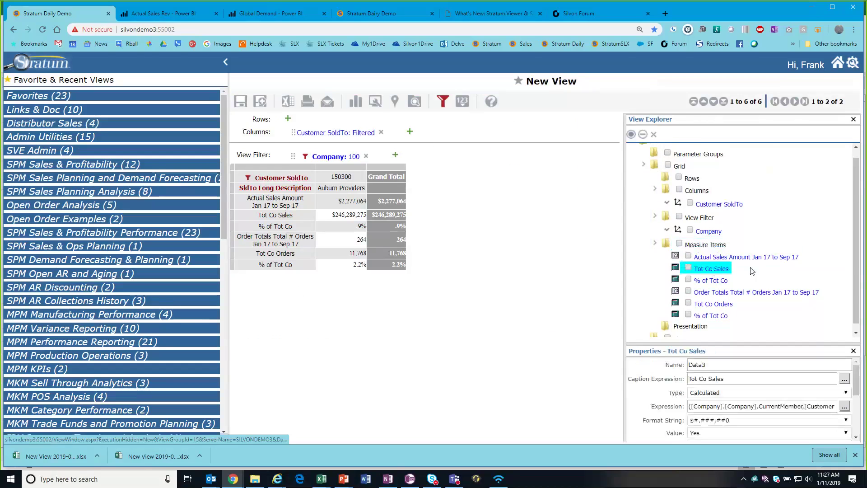
{"action": "left_click", "coordinate": [687, 268]}
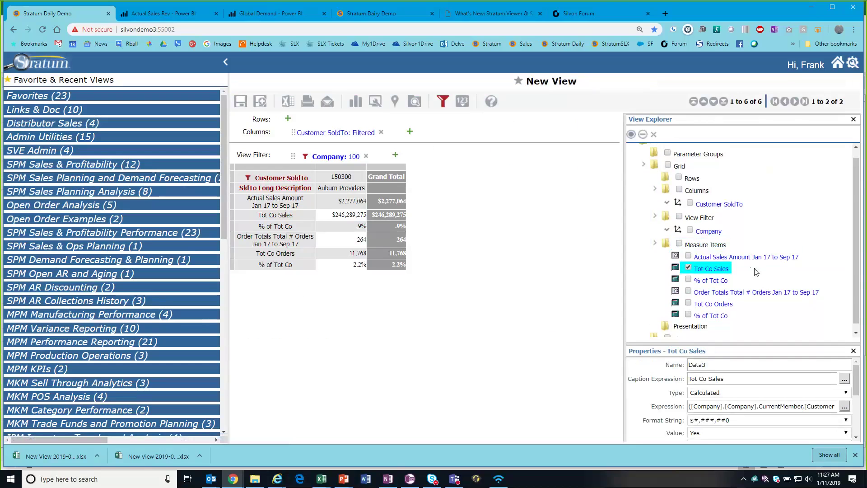
{"action": "left_click", "coordinate": [689, 302]}
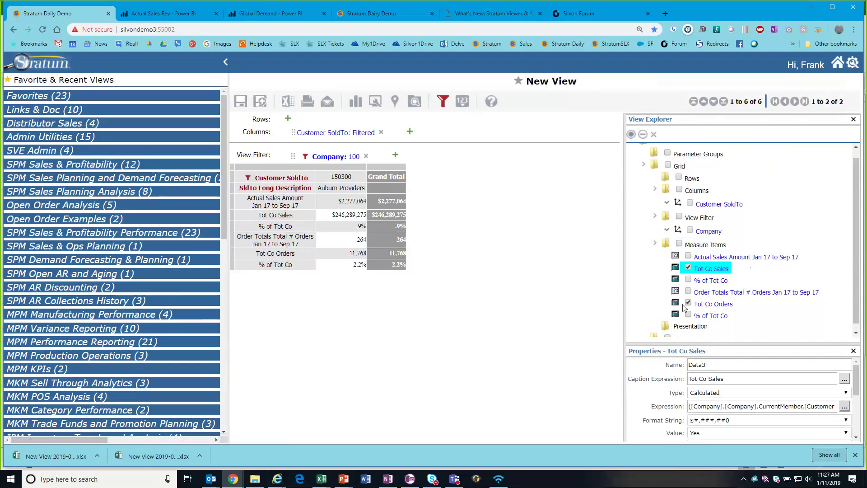
{"action": "left_click", "coordinate": [643, 135]}
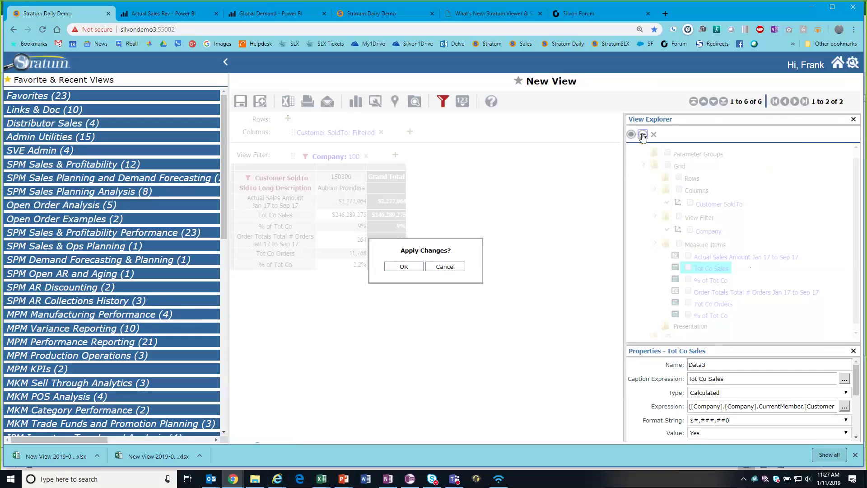
{"action": "left_click", "coordinate": [404, 266]}
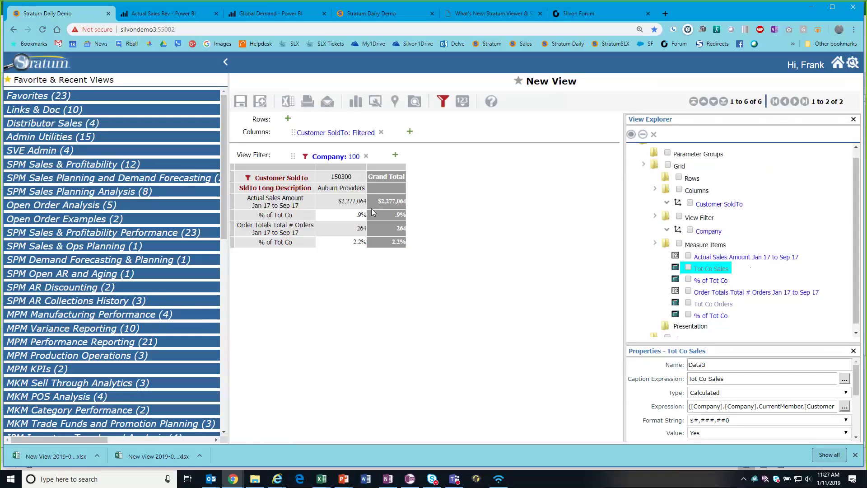
- Turn off the display of totals for both rows and columns in the view's display options
{"action": "left_click", "coordinate": [296, 104]}
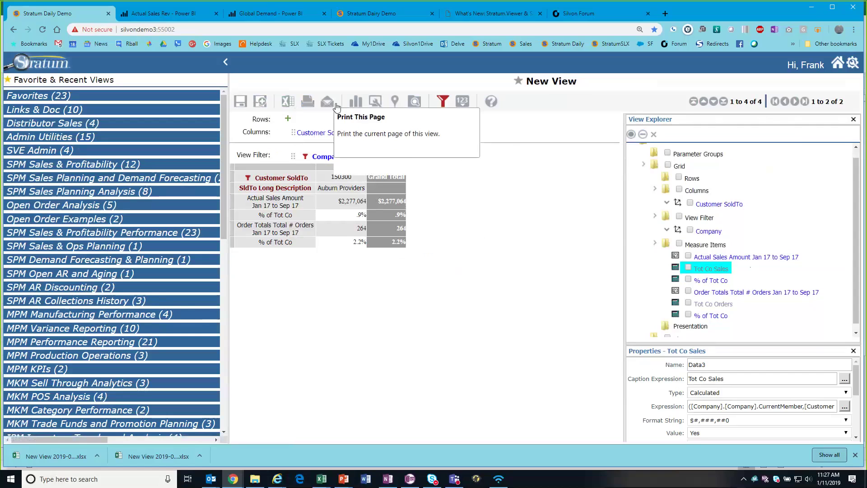
{"action": "left_click", "coordinate": [375, 102]}
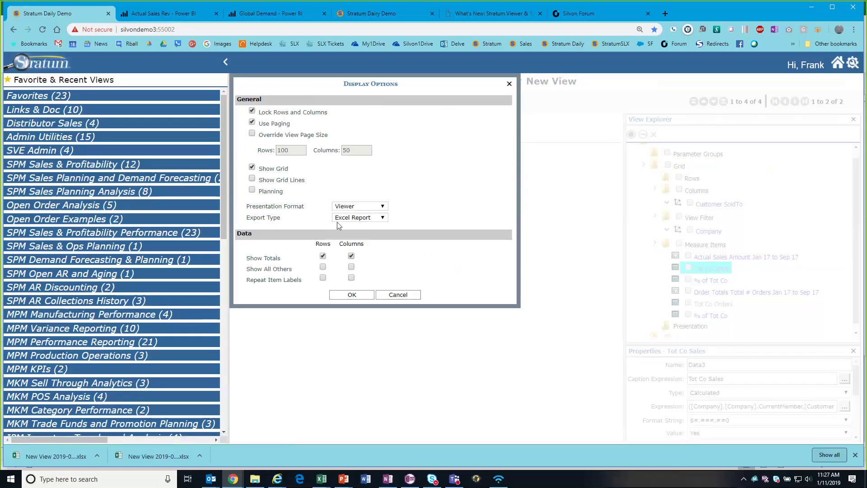
{"action": "left_click", "coordinate": [322, 256]}
{"action": "left_click", "coordinate": [350, 255]}
{"action": "left_click", "coordinate": [352, 295]}
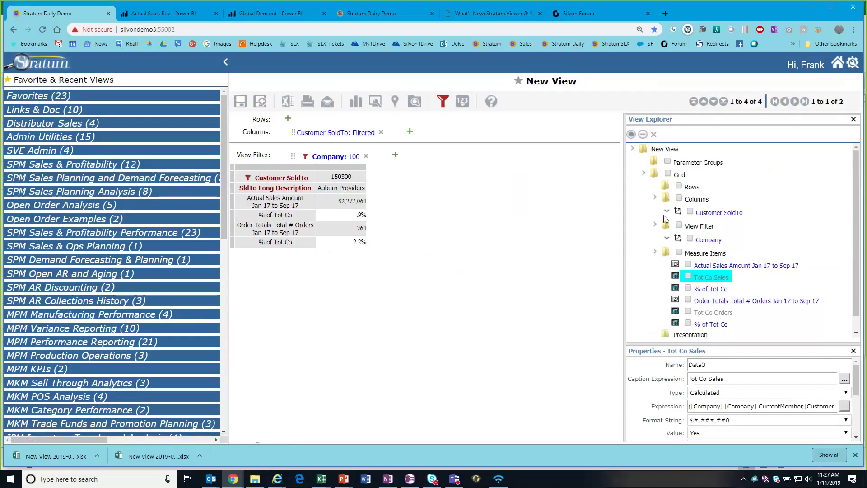
- Add the SldTo Primary Salesperson attribute relationship to Customer SoldTo in the grid
{"action": "right_click", "coordinate": [281, 179]}
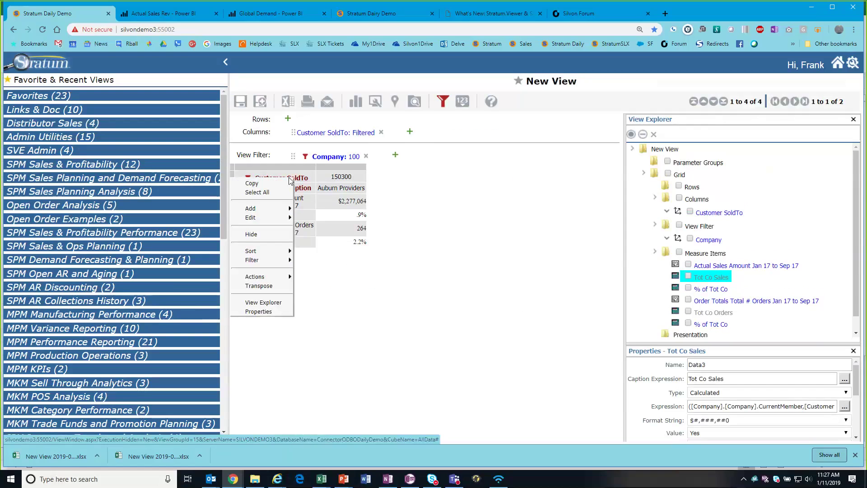
{"action": "mouse_move", "coordinate": [271, 208]}
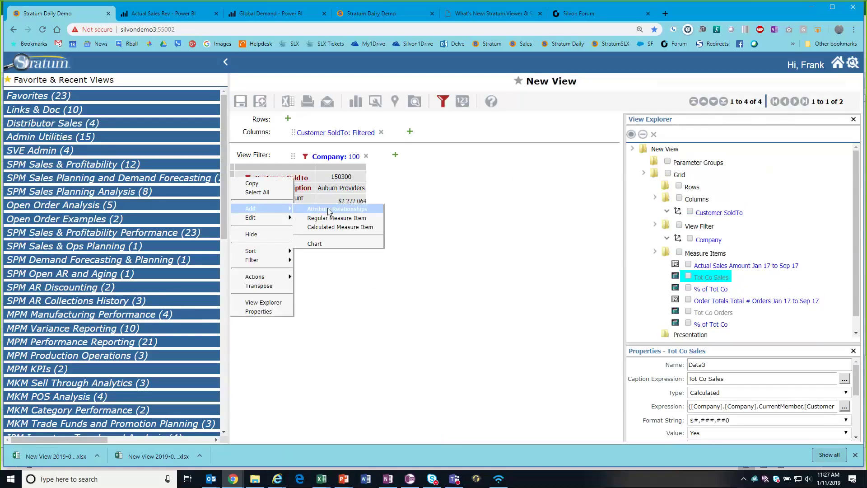
{"action": "left_click", "coordinate": [329, 209]}
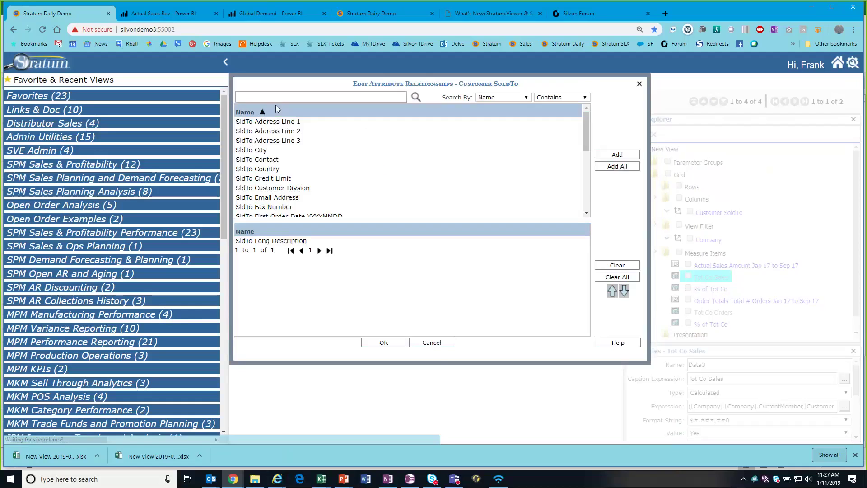
{"action": "scroll", "coordinate": [273, 157], "scroll_direction": "down", "scroll_amount": 7}
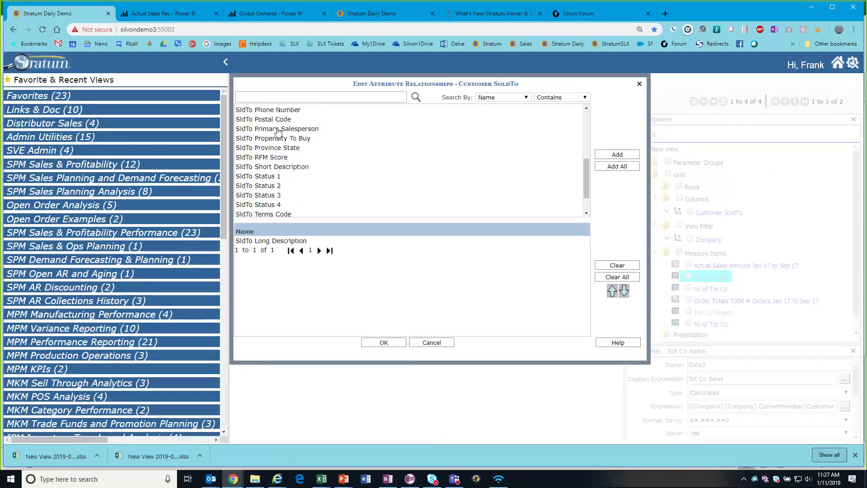
{"action": "left_click", "coordinate": [309, 129]}
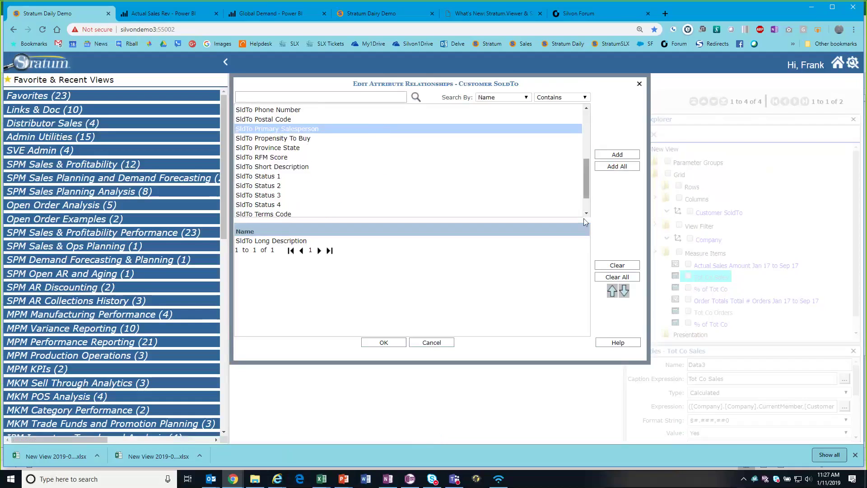
{"action": "left_click", "coordinate": [383, 342]}
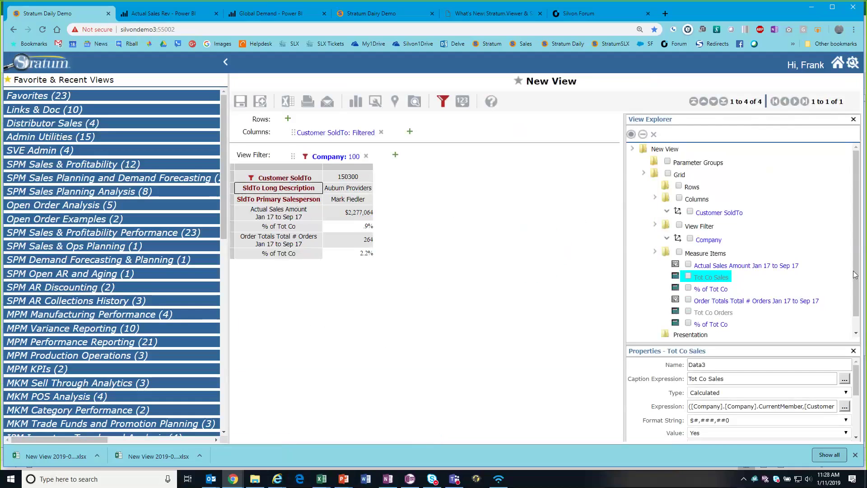
- Set the caption expression of the SldTo Long Description attribute under Customer SoldTo to Cust Name
{"action": "scroll", "coordinate": [757, 247], "scroll_direction": "down", "scroll_amount": 1}
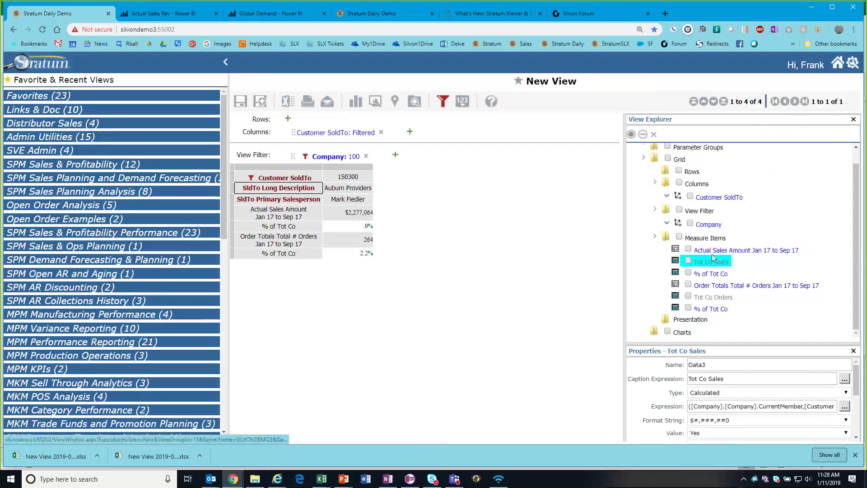
{"action": "left_click", "coordinate": [667, 197]}
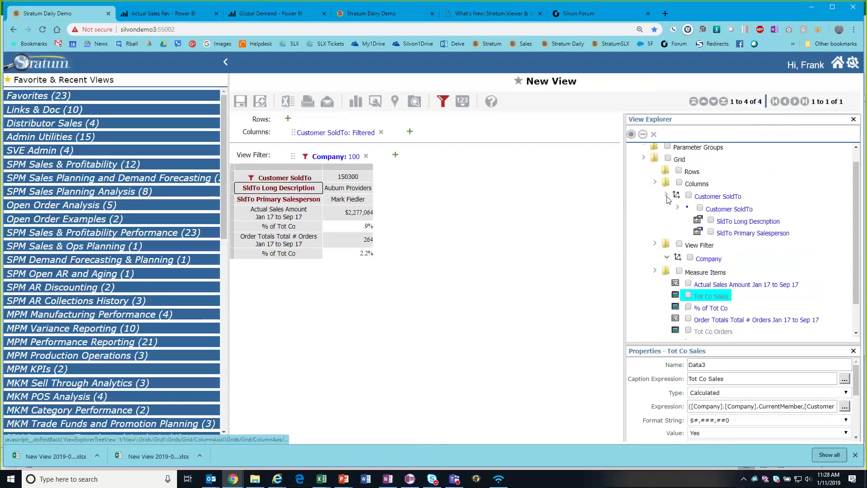
{"action": "left_click", "coordinate": [740, 222]}
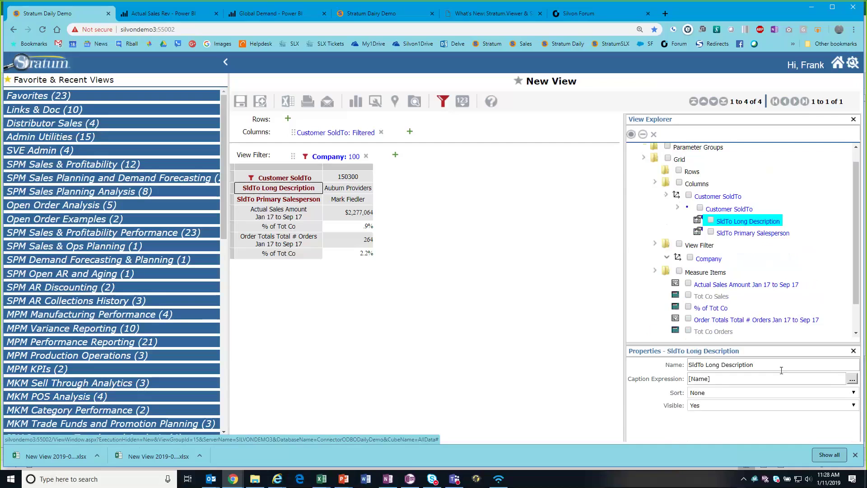
{"action": "left_click", "coordinate": [851, 379]}
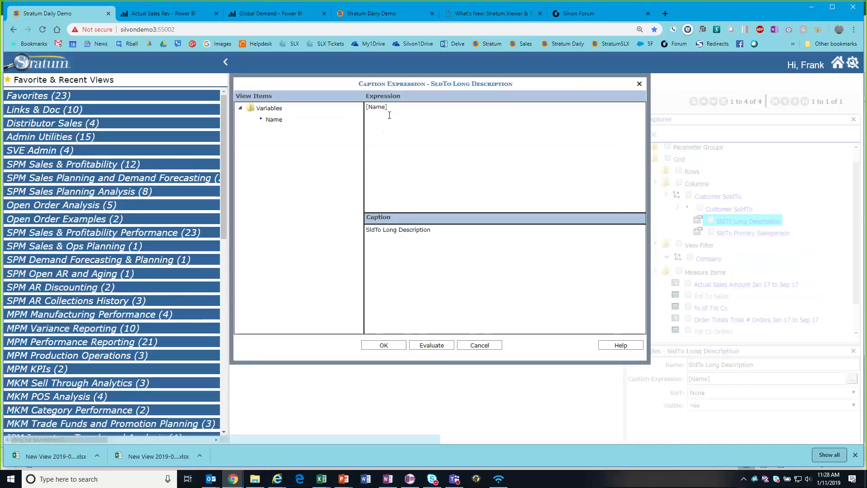
{"action": "type", "text": "Cust Name"}
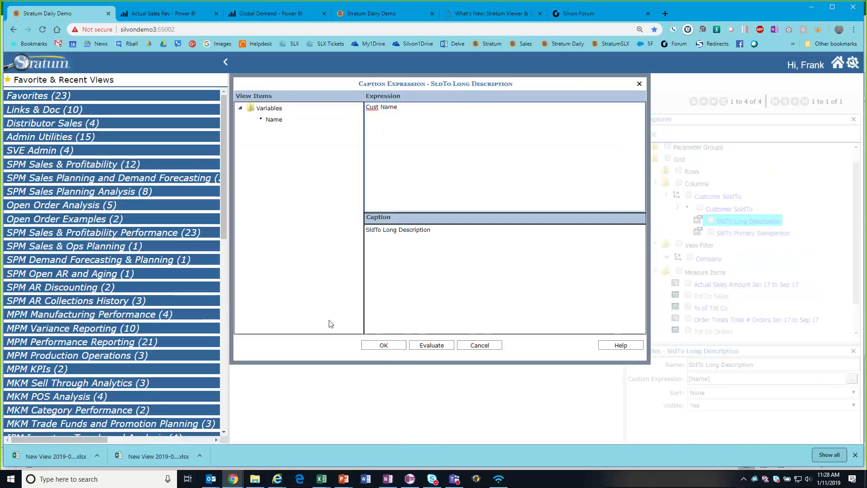
{"action": "left_click", "coordinate": [398, 347]}
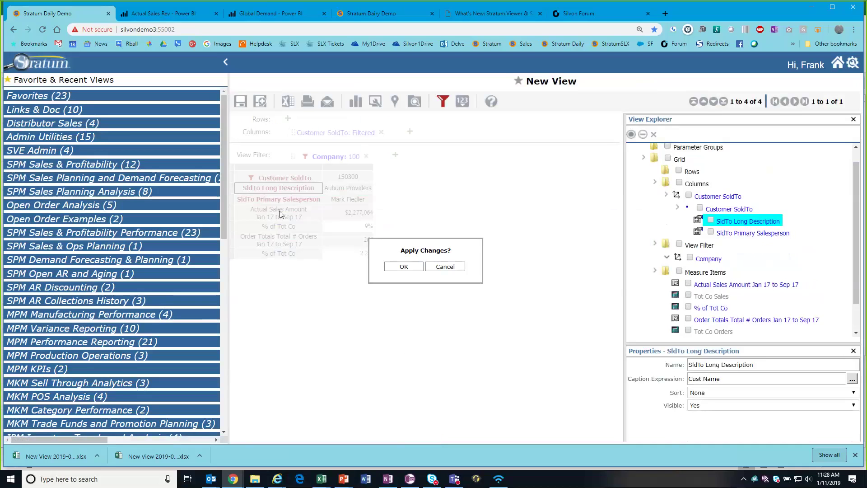
- Set the SldTo Primary Salesperson attribute's caption expression to Rep and apply the pending changes to the view
{"action": "left_click", "coordinate": [738, 235]}
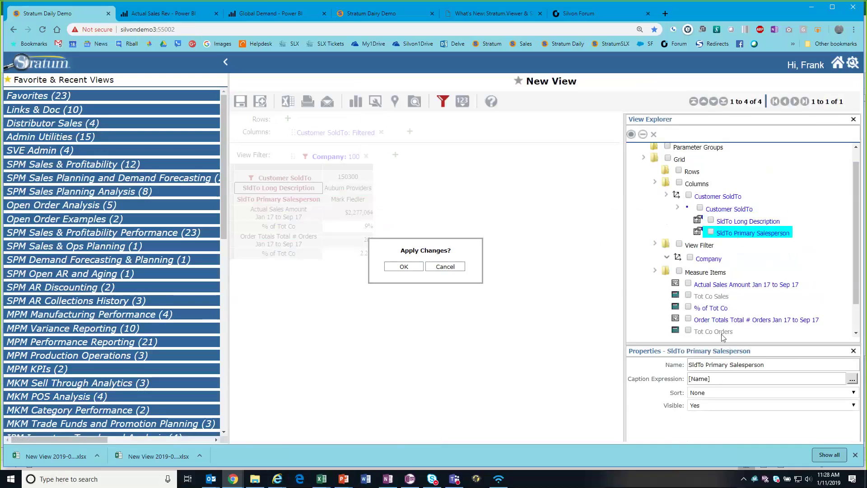
{"action": "left_click", "coordinate": [851, 379]}
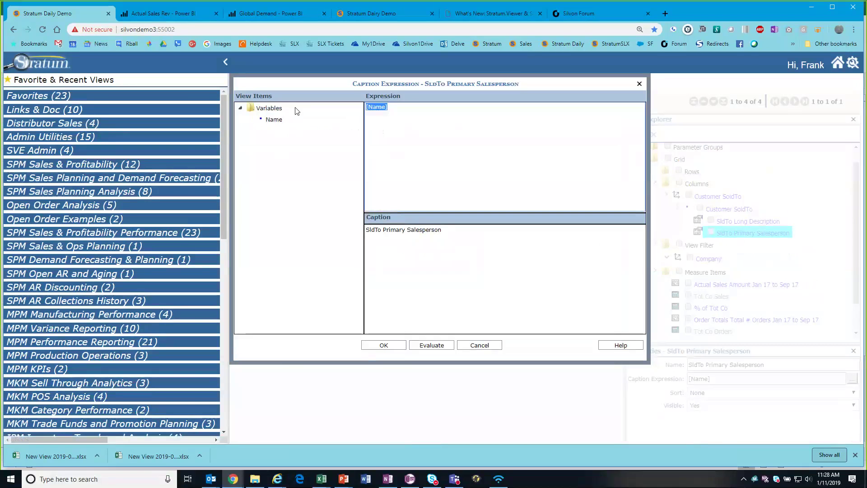
{"action": "type", "text": "Rep"}
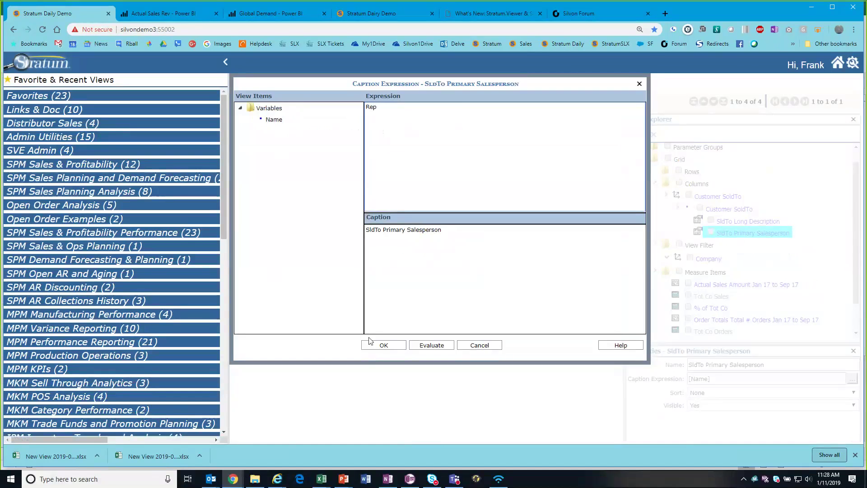
{"action": "left_click", "coordinate": [382, 345]}
{"action": "left_click", "coordinate": [404, 265]}
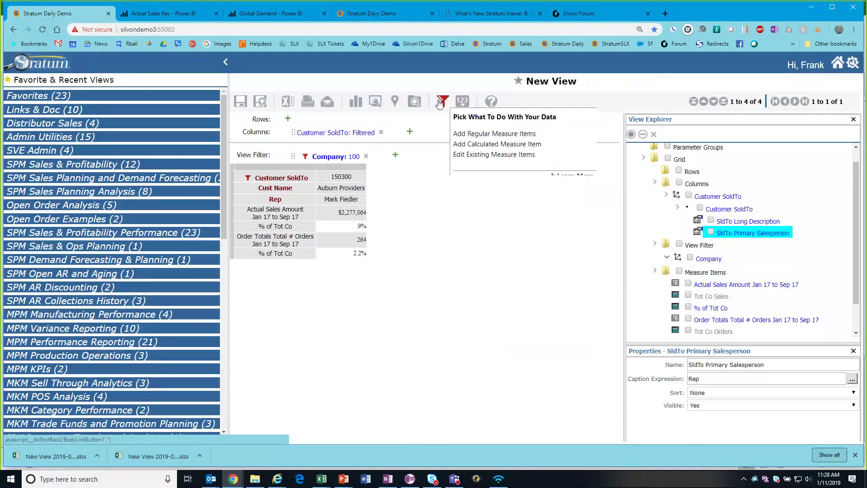
- Open the view's measure items for editing and display the hidden measure items in the list
{"action": "left_click", "coordinate": [466, 102]}
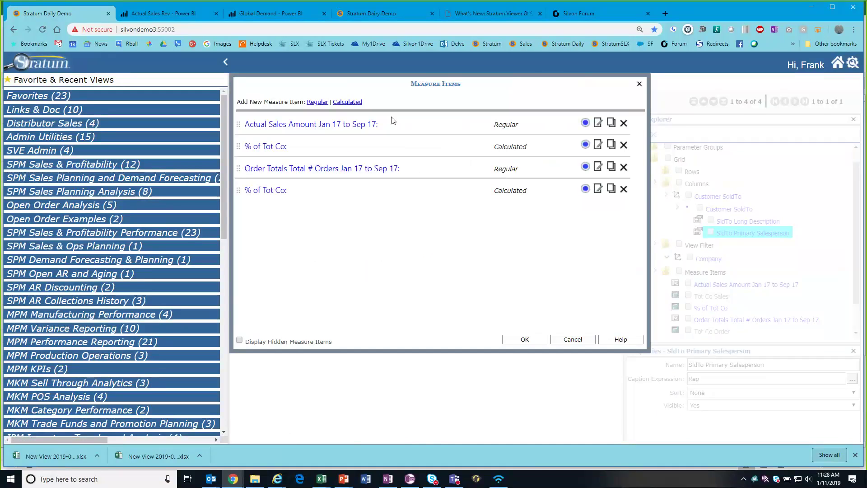
{"action": "left_click", "coordinate": [239, 340]}
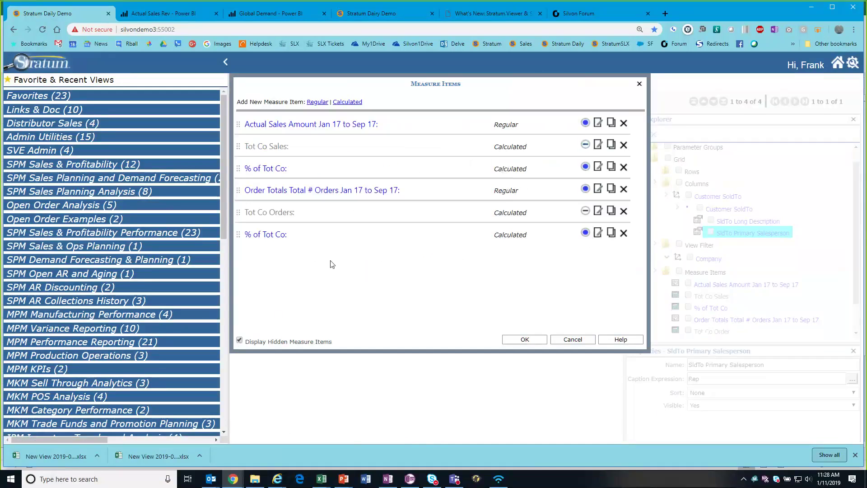
- Start a new calculated measure item and review the help examples for calculations with Stratum.Viewer functions, including Percent of Total and cumulative percent
{"action": "left_click", "coordinate": [350, 102]}
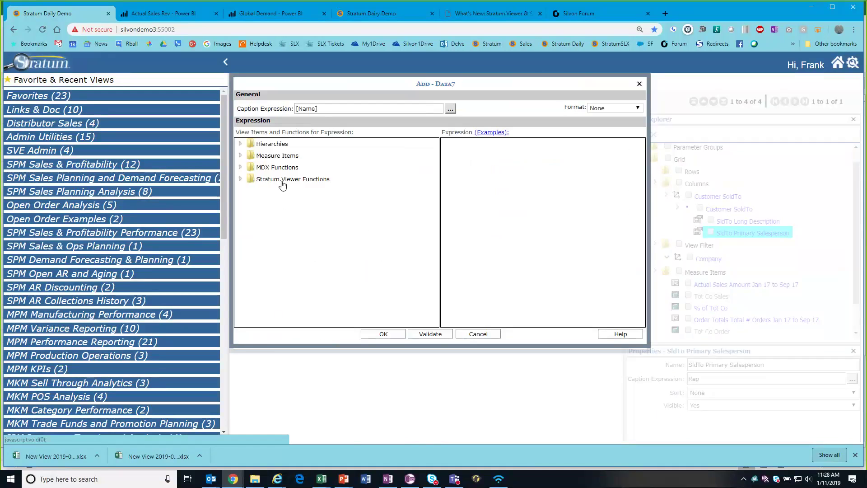
{"action": "left_click", "coordinate": [492, 132]}
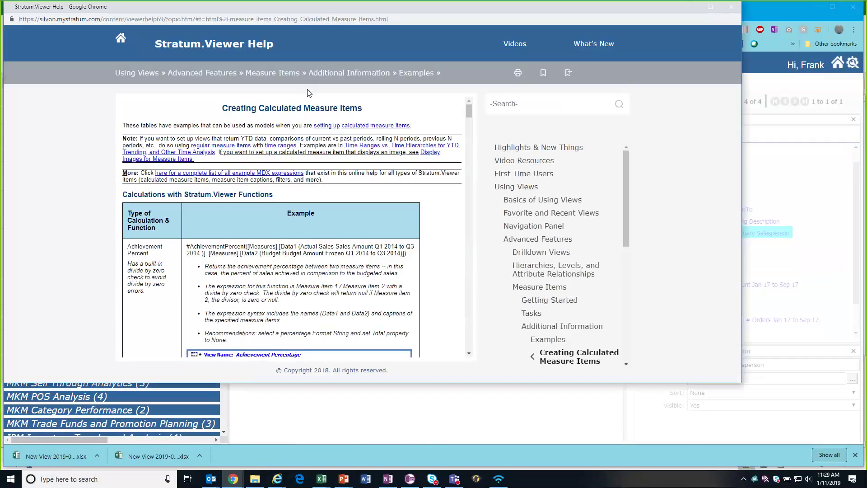
{"action": "left_click", "coordinate": [540, 102]}
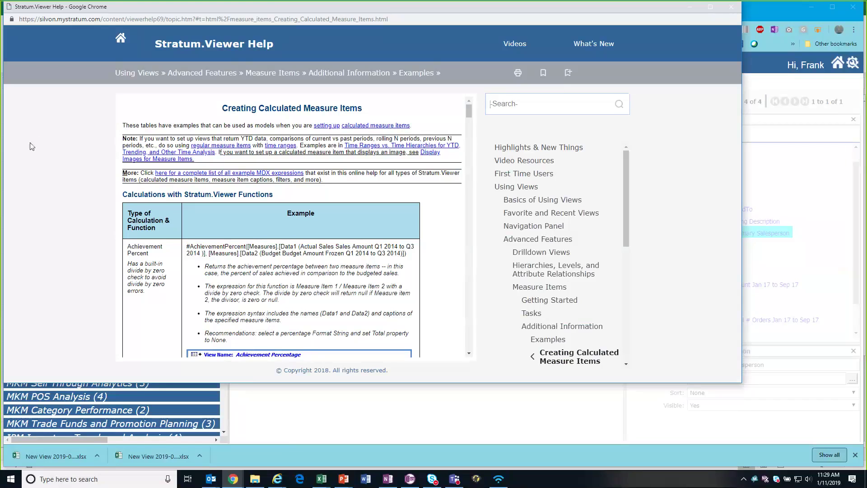
{"action": "scroll", "coordinate": [467, 110], "scroll_direction": "down", "scroll_amount": 1}
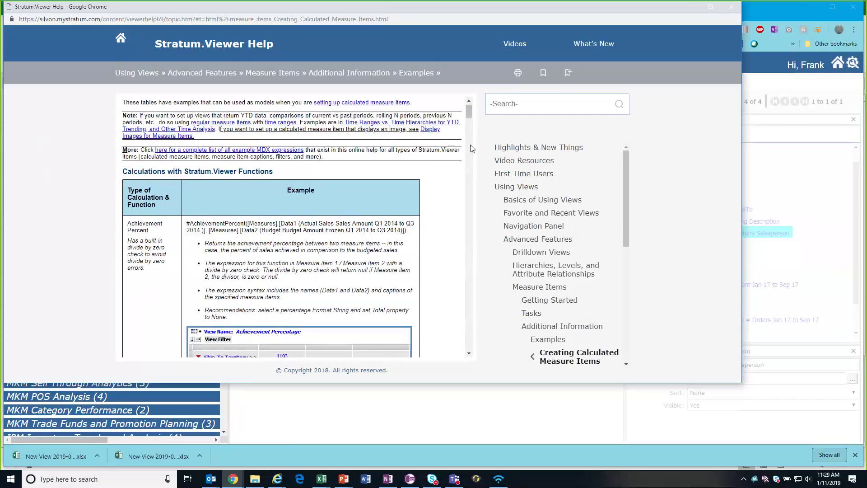
{"action": "scroll", "coordinate": [472, 149], "scroll_direction": "down", "scroll_amount": 10}
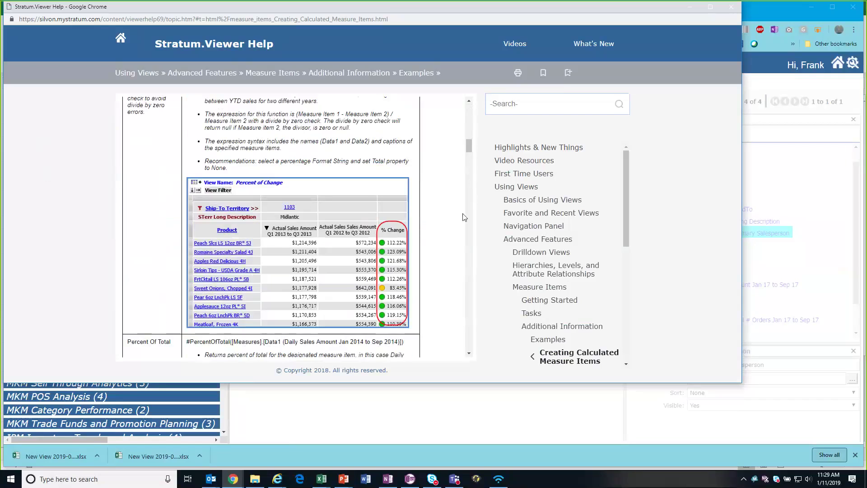
{"action": "scroll", "coordinate": [467, 235], "scroll_direction": "down", "scroll_amount": 5}
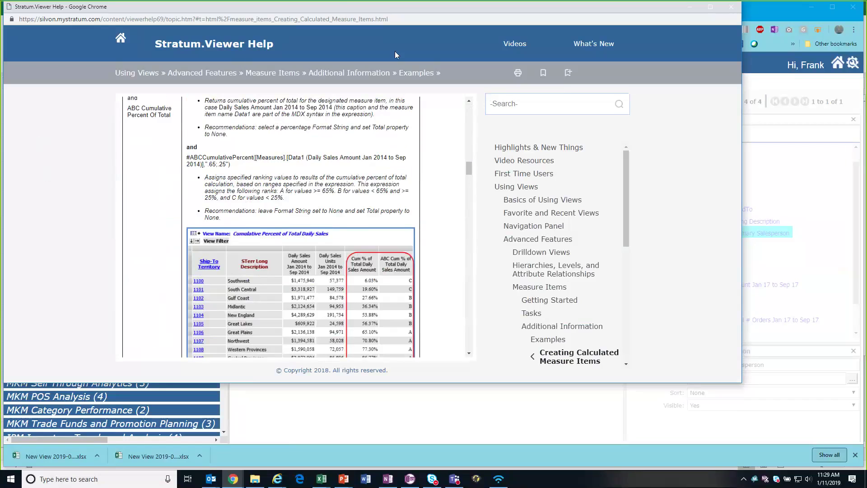
- Look over the help's Stratum.Viewer video resources page, close it, and discard the unfinished calculated measure item
{"action": "left_click", "coordinate": [518, 43]}
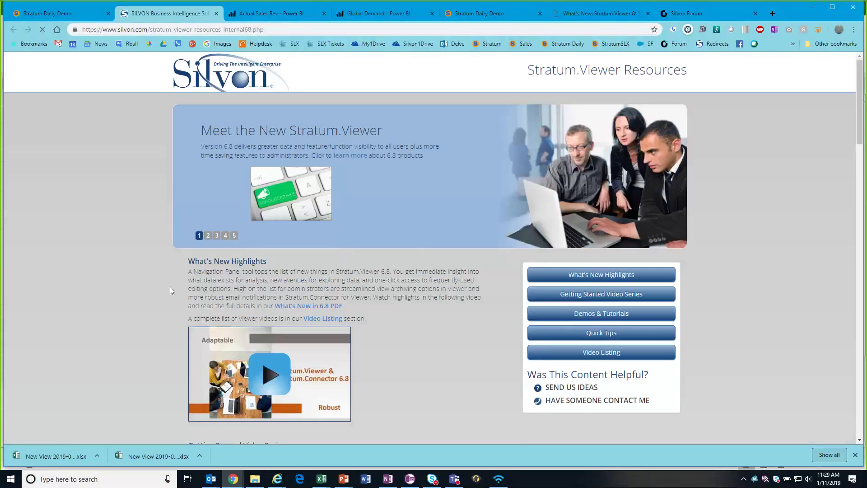
{"action": "scroll", "coordinate": [169, 286], "scroll_direction": "down", "scroll_amount": 9}
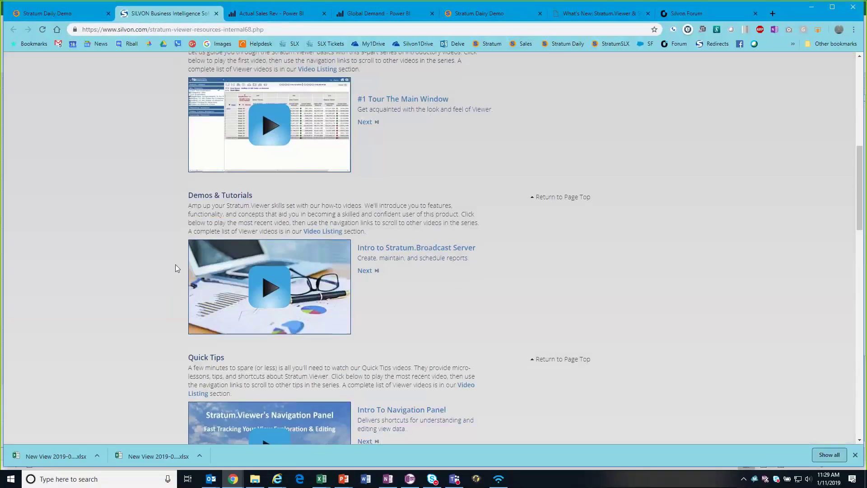
{"action": "scroll", "coordinate": [175, 264], "scroll_direction": "up", "scroll_amount": 9}
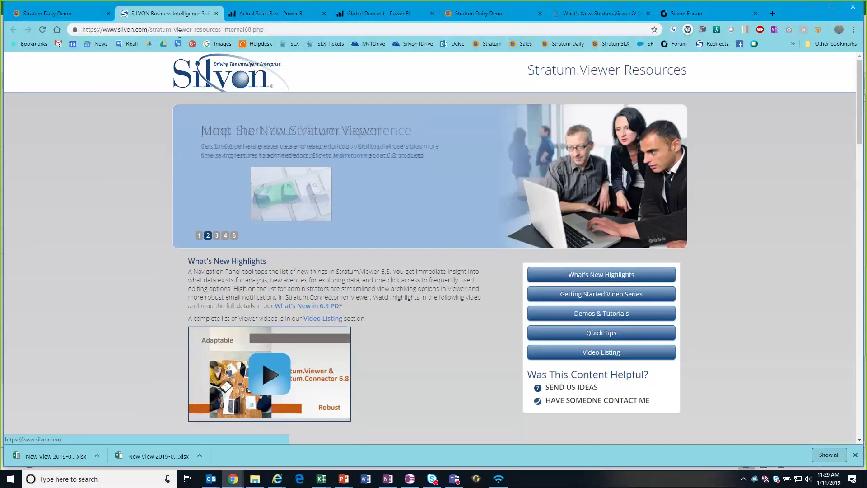
{"action": "left_click", "coordinate": [216, 14]}
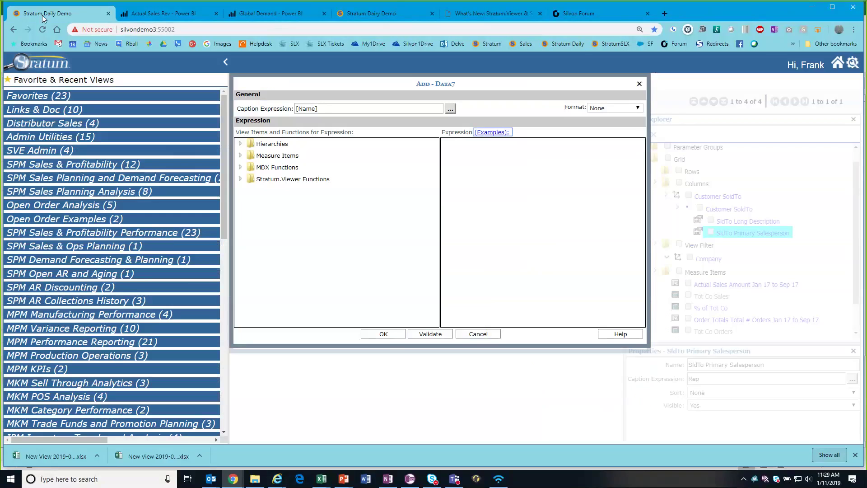
{"action": "left_click", "coordinate": [639, 85]}
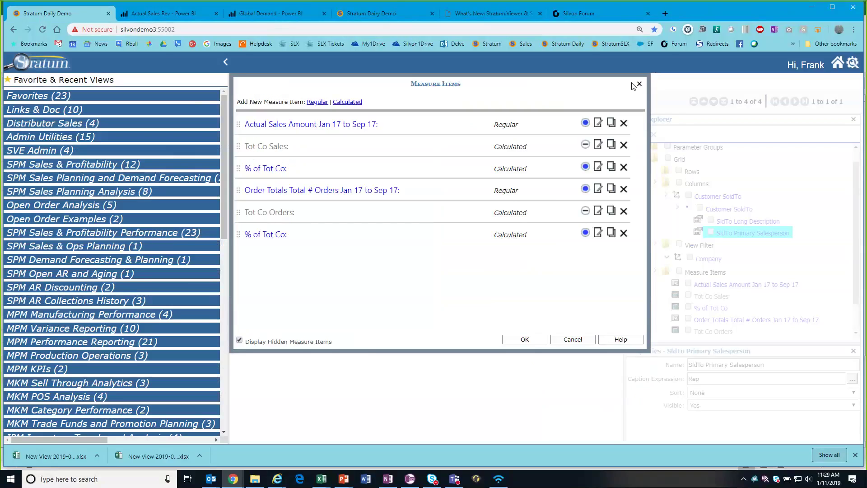